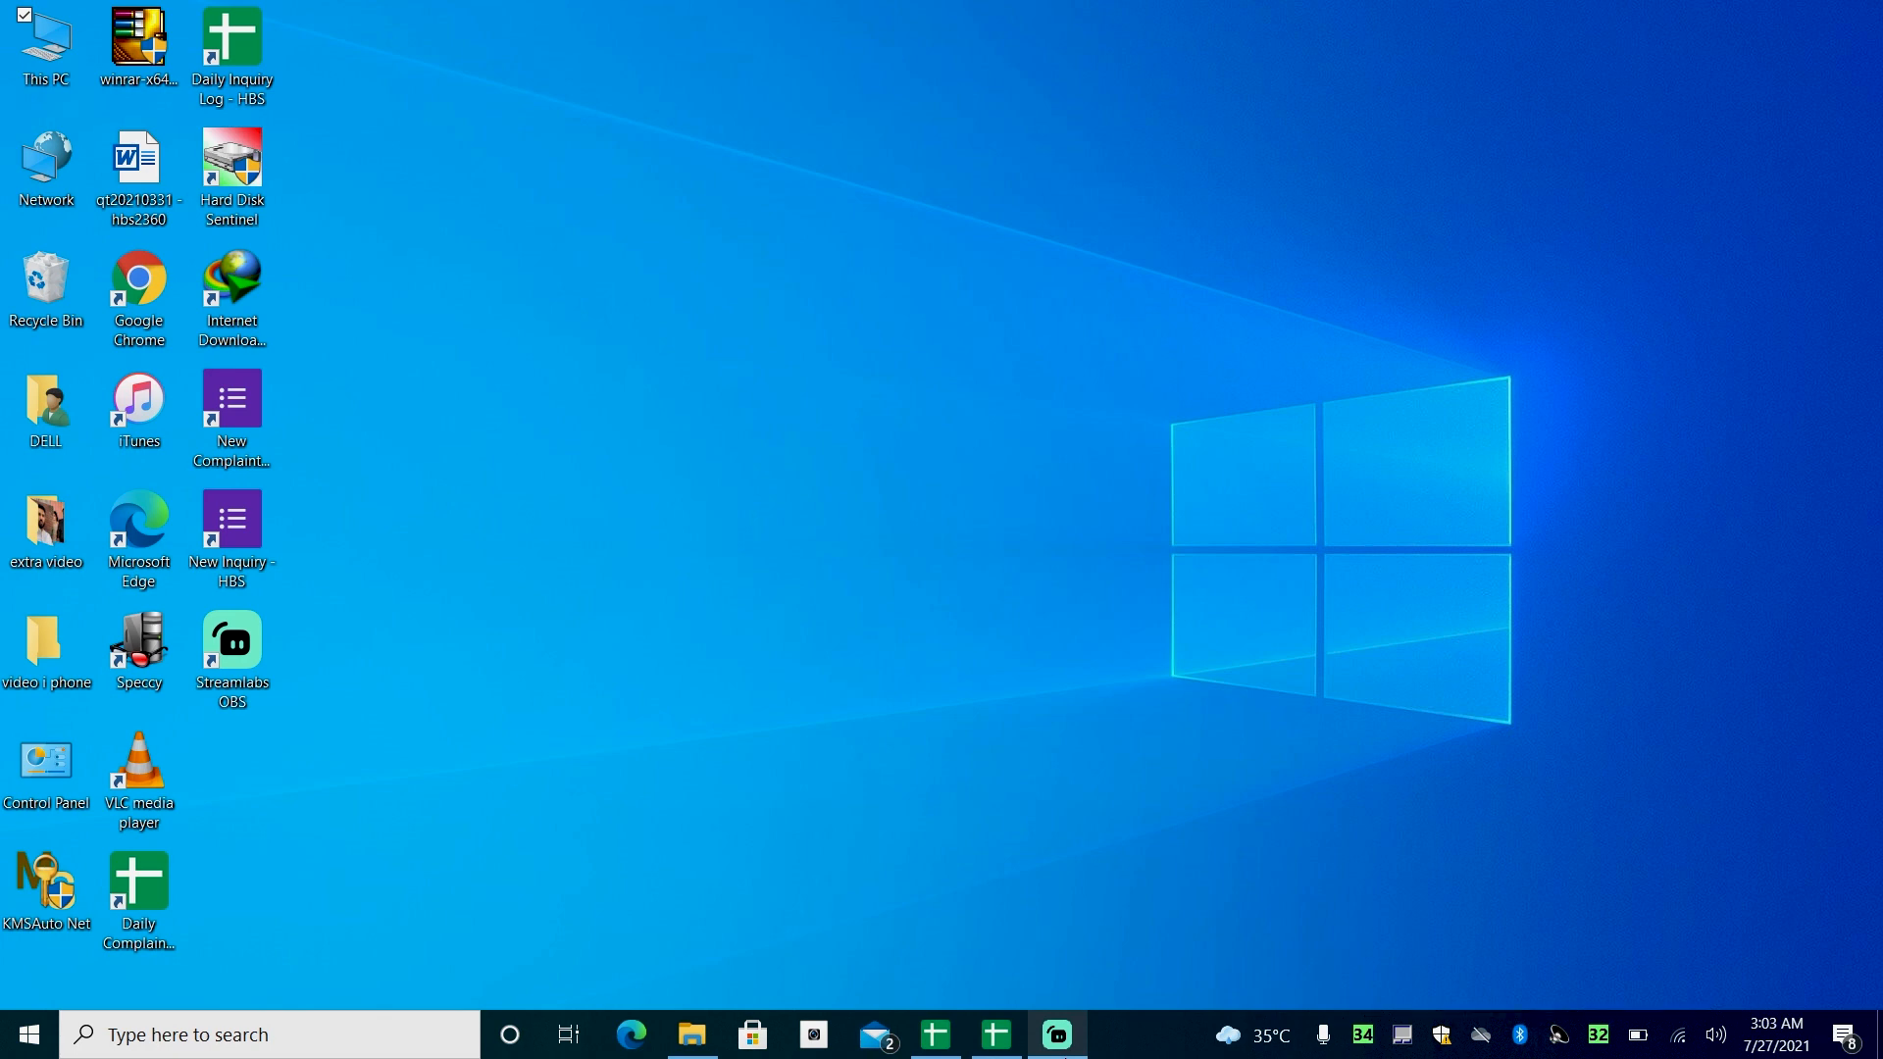
- Open Google Chrome and load the printer's web page at 192.168.50.242
click(175, 277)
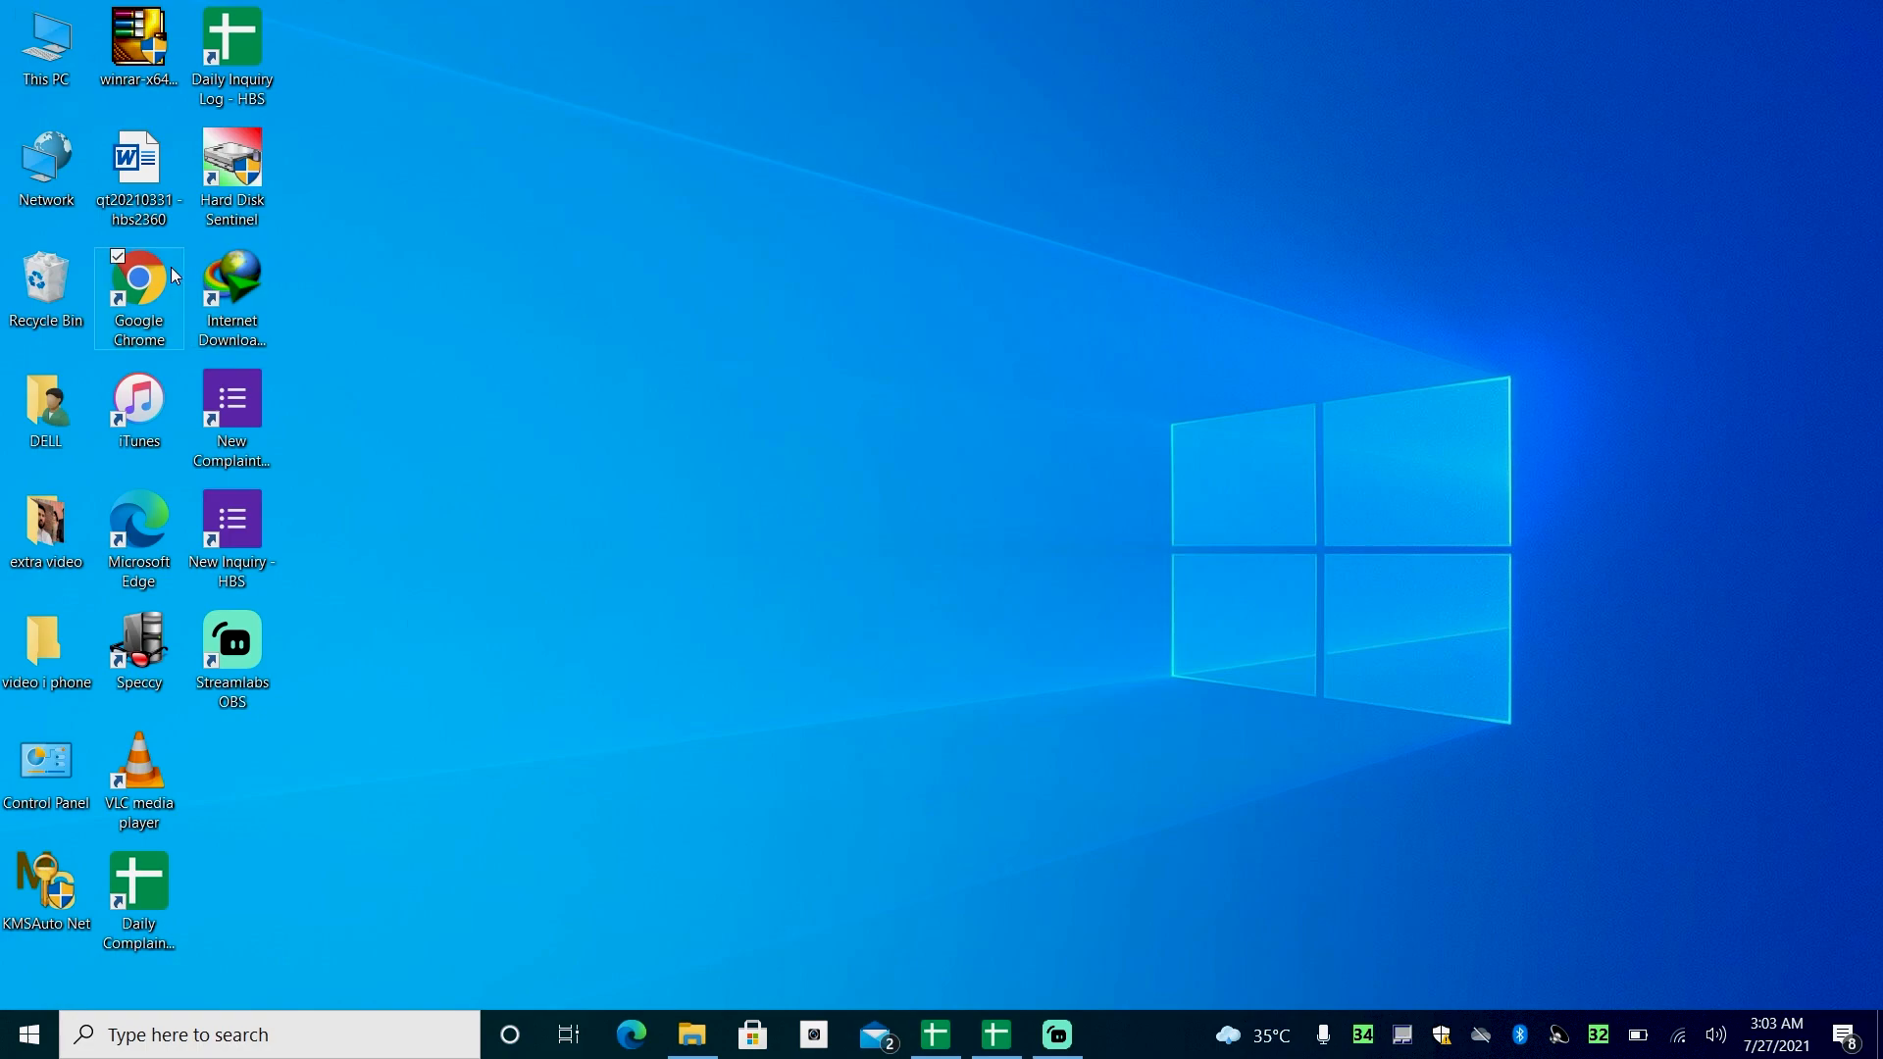
double_click(175, 277)
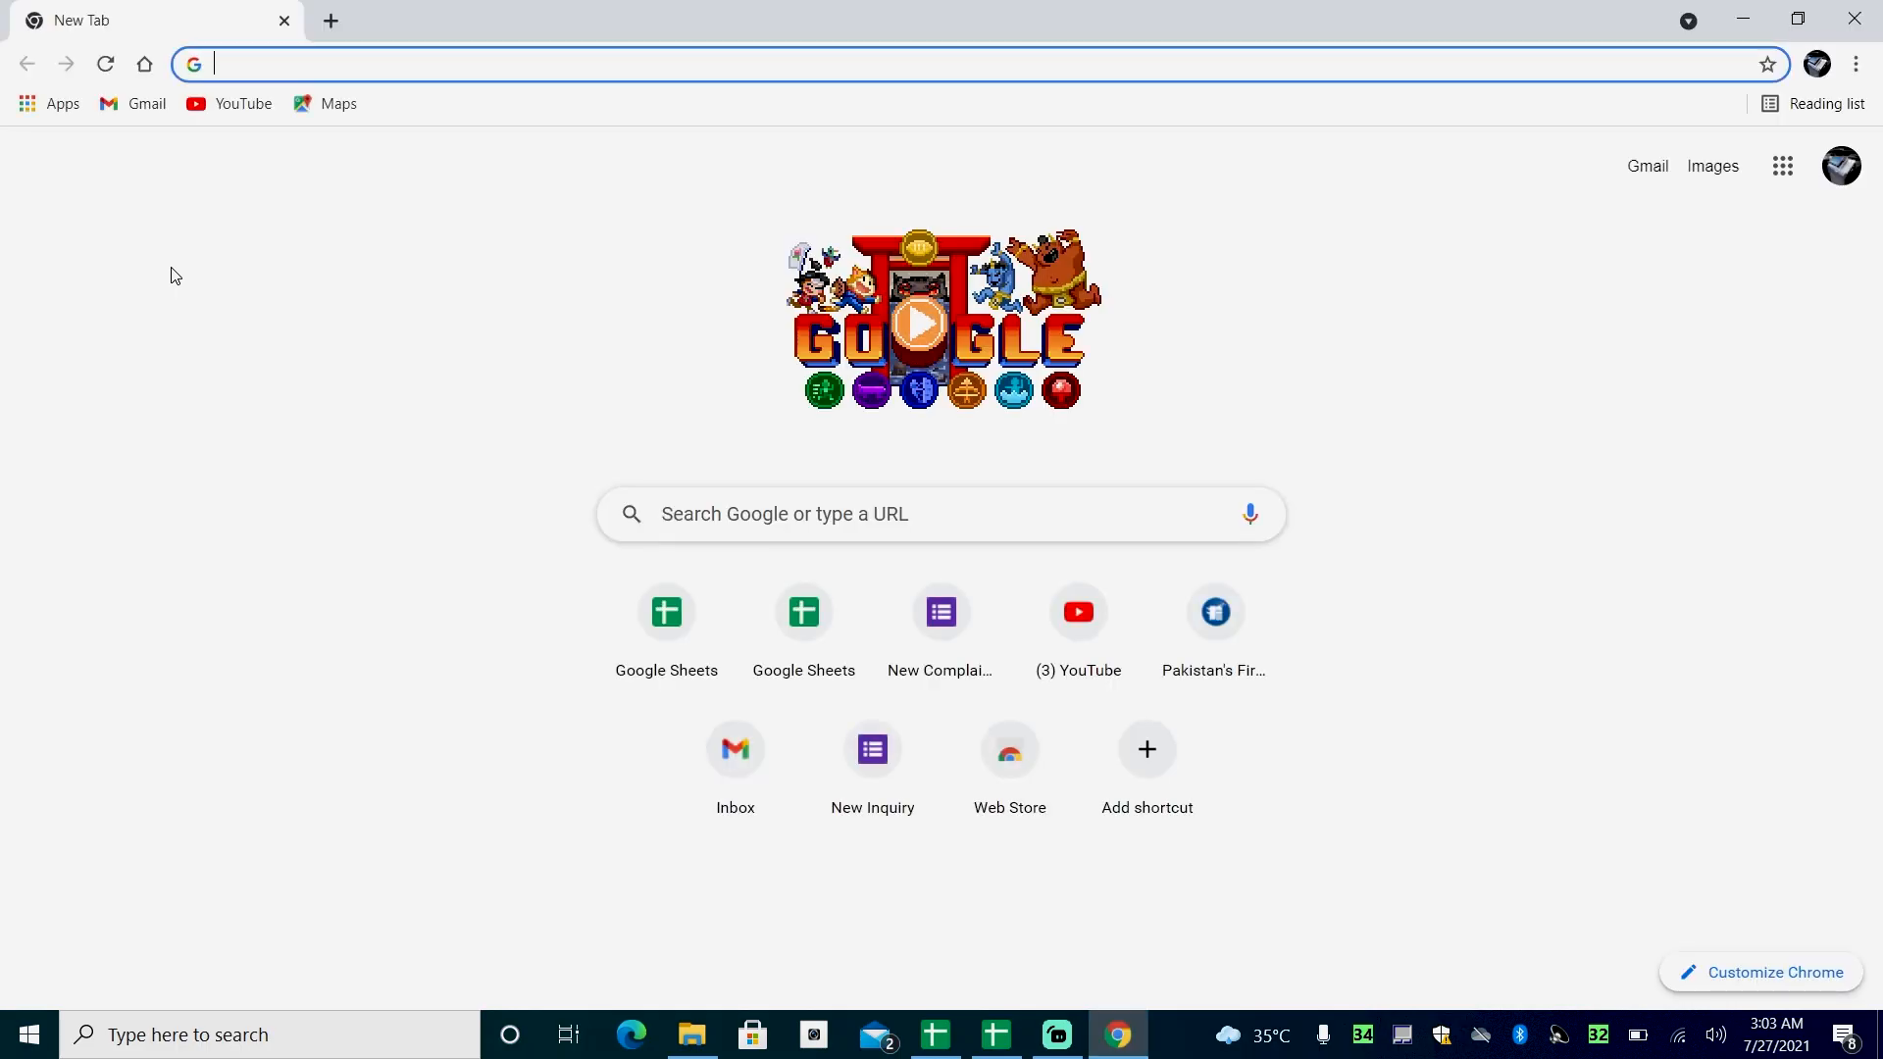
text(192.168.50.242)
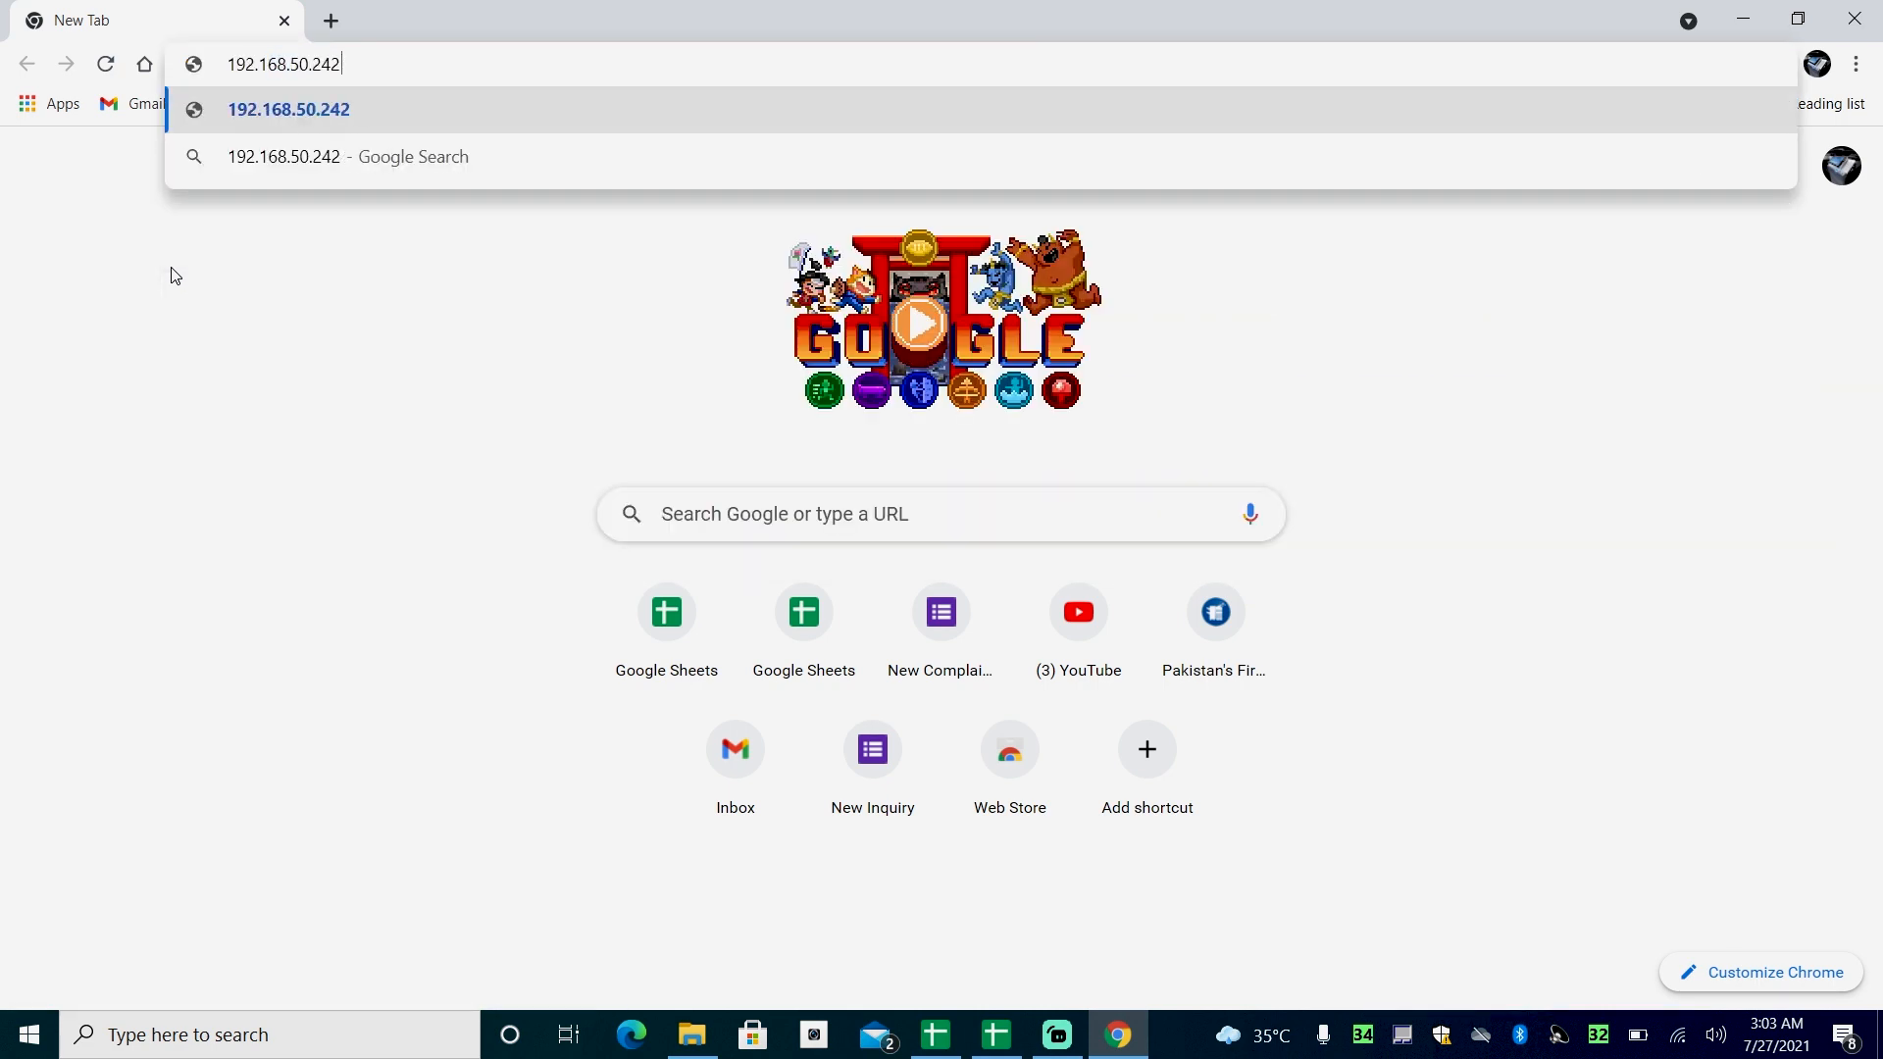
key(Return)
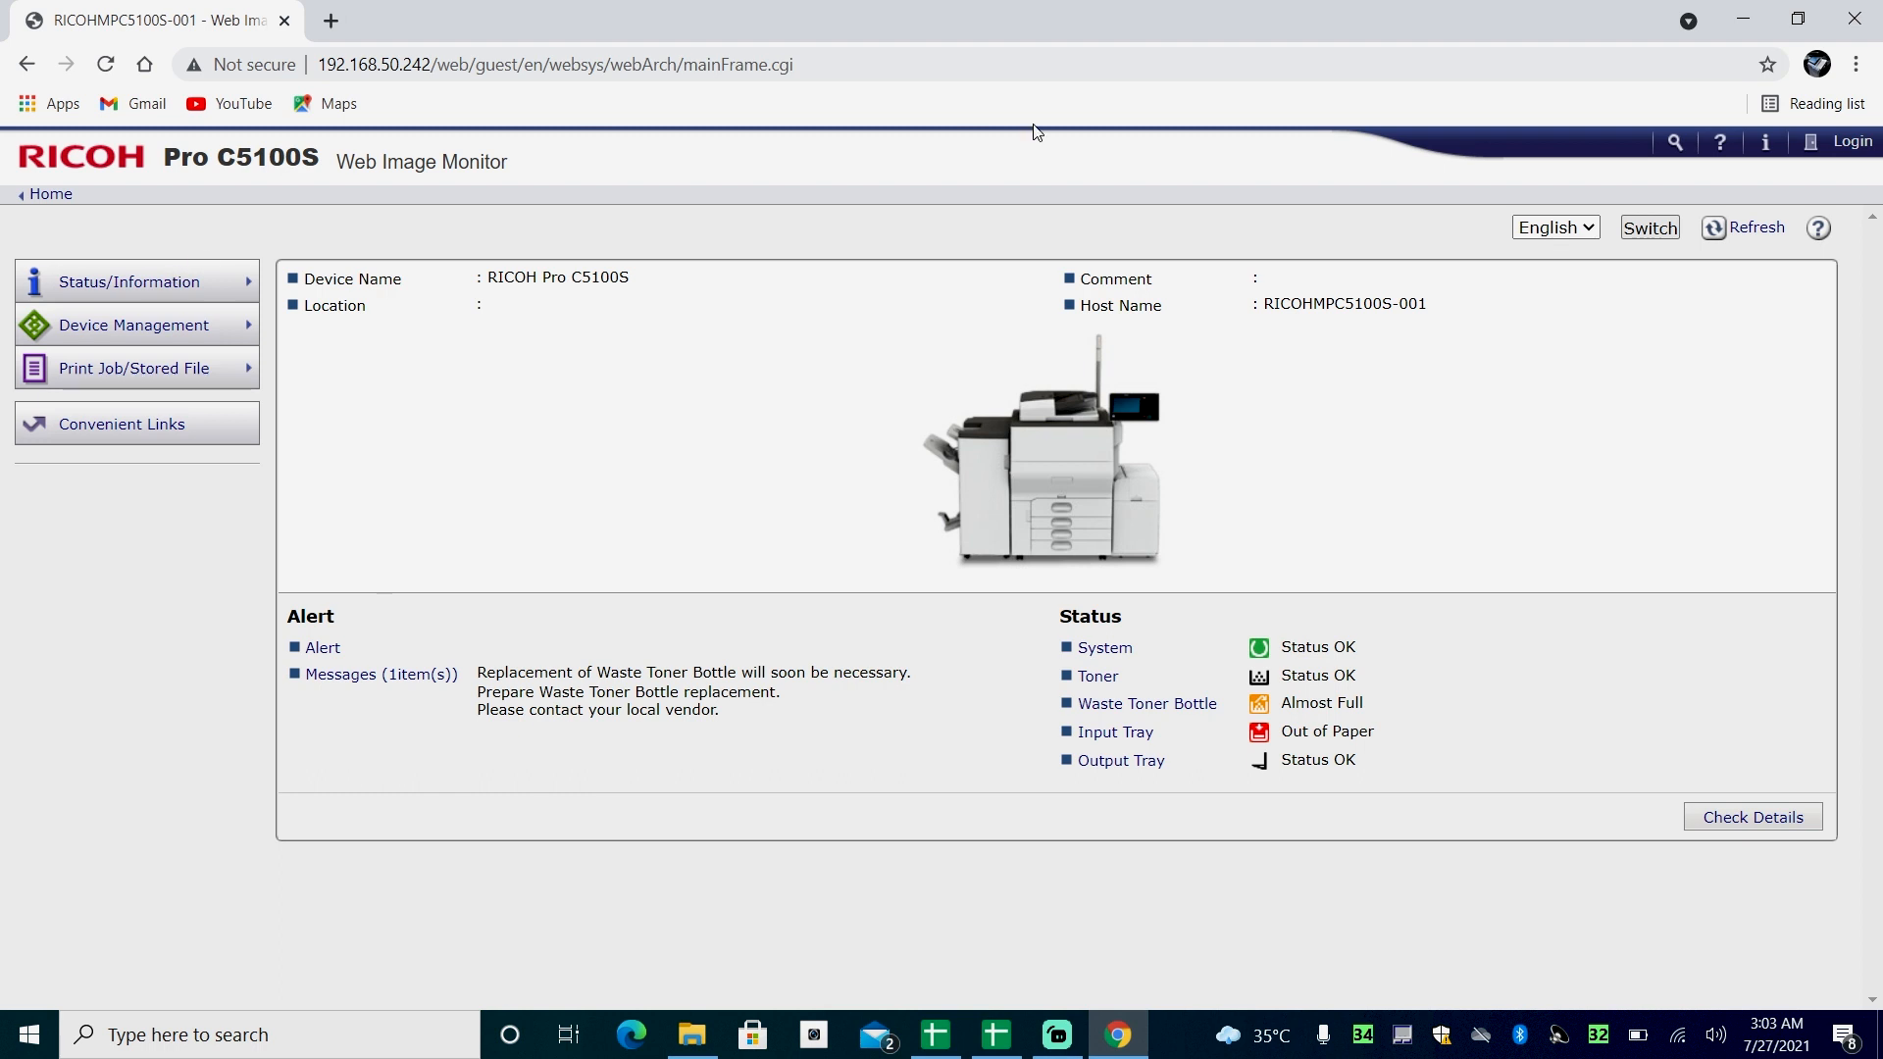
- Log in to Web Image Monitor with the user name admin, leaving the password blank
click(1853, 143)
click(1059, 286)
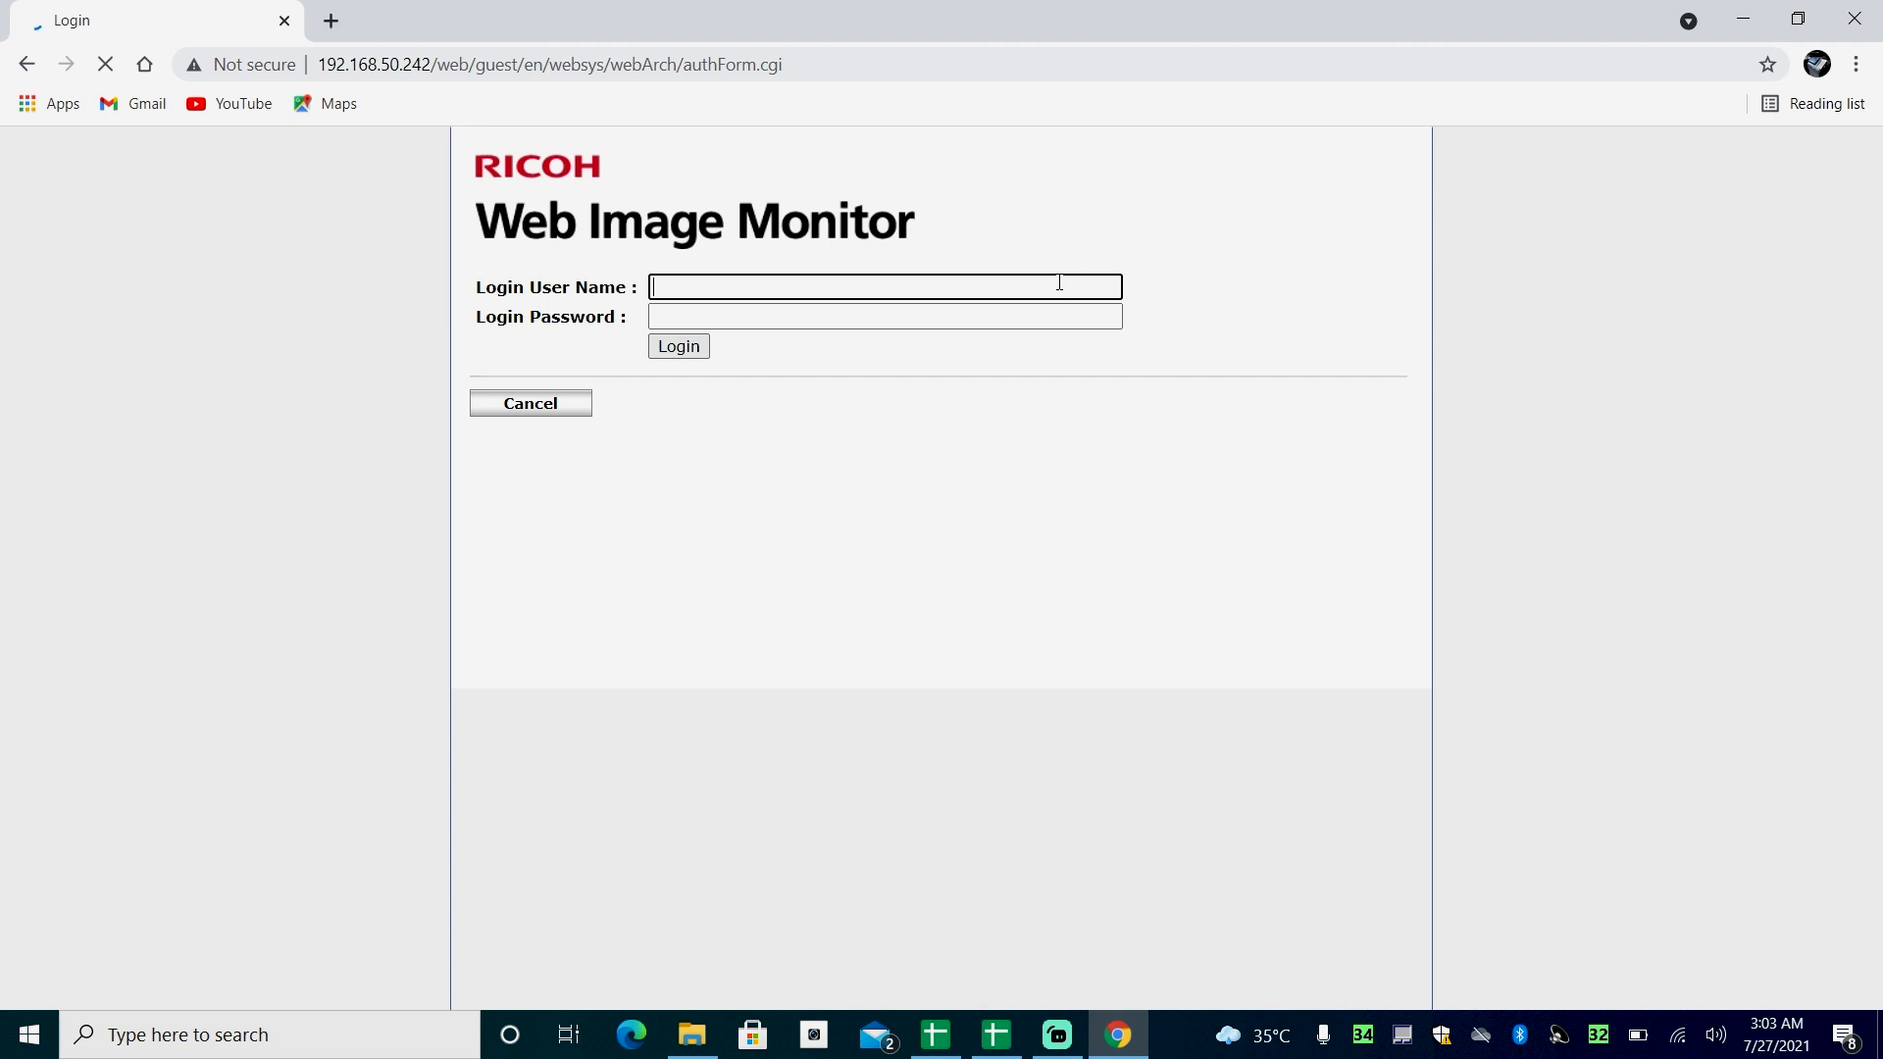
text(admin)
click(670, 349)
click(669, 349)
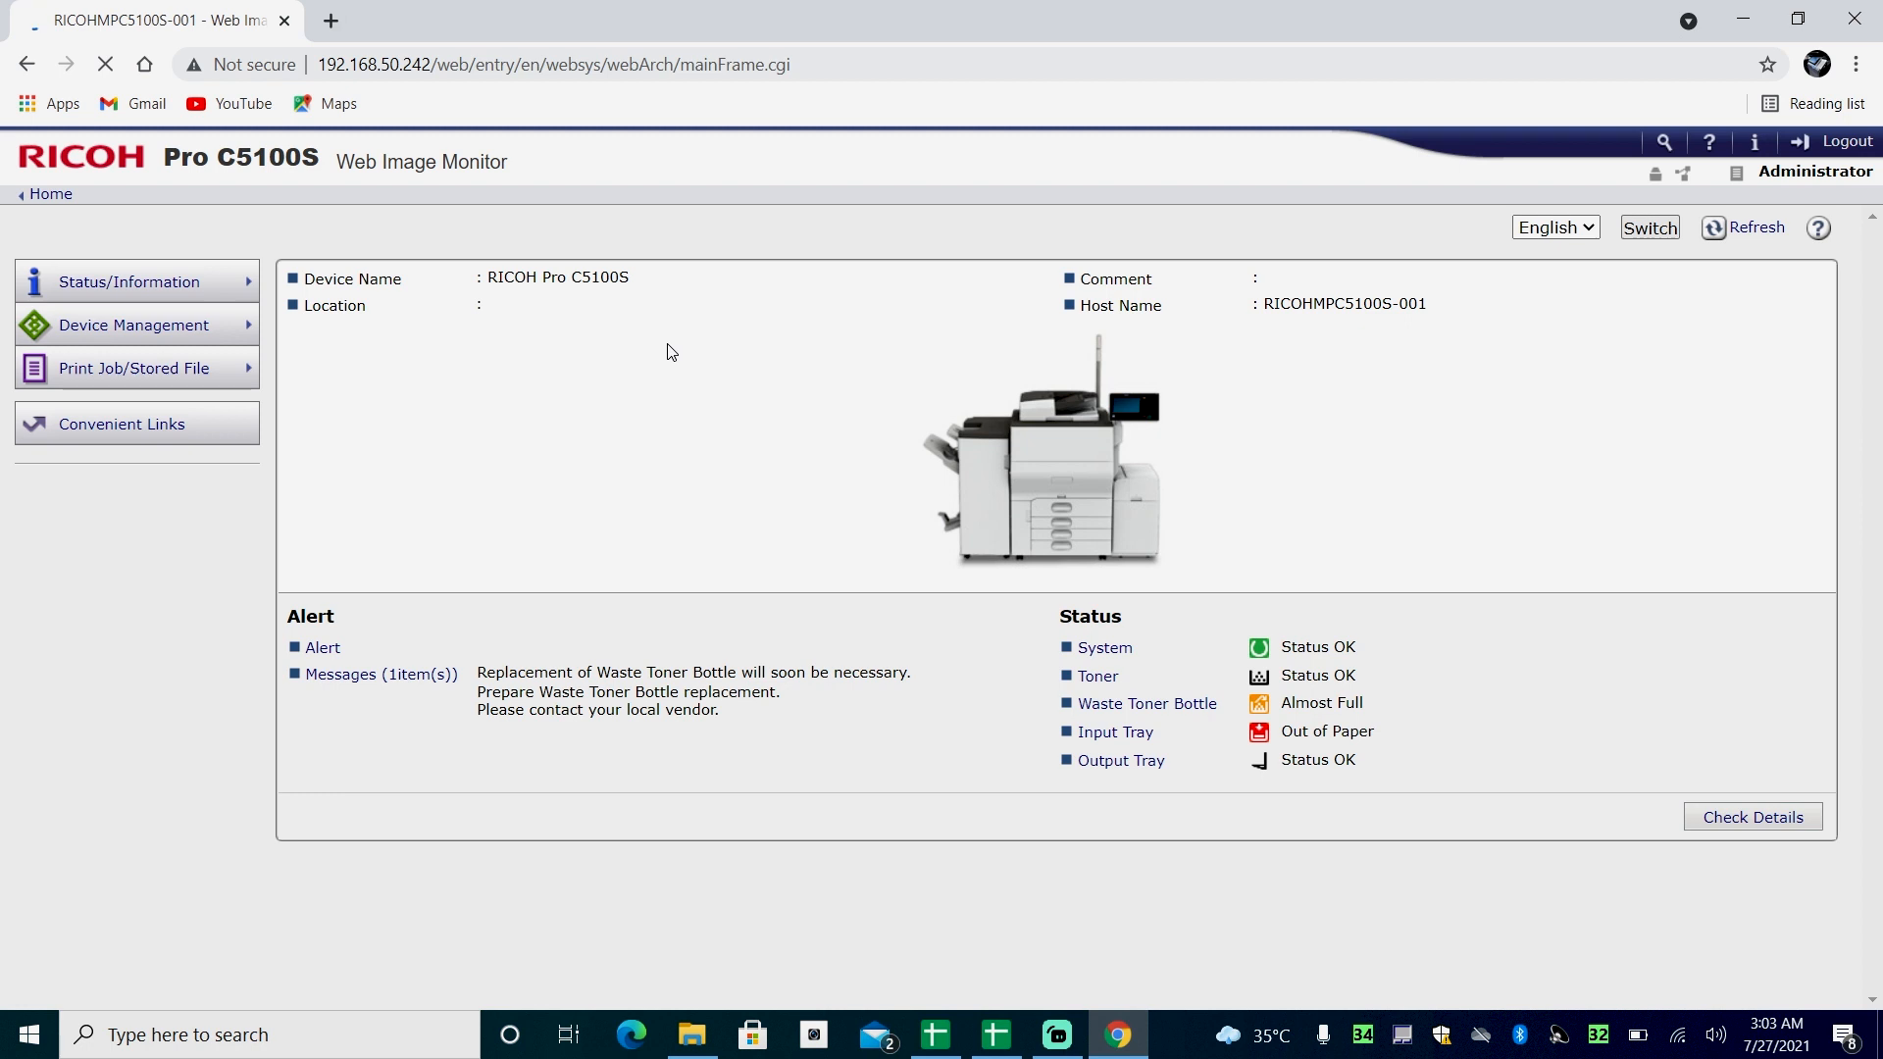
- In the device configuration, set User Authentication Management to User Code, restrict the printer's Black & White function, and apply the settings
mouse_move(152, 325)
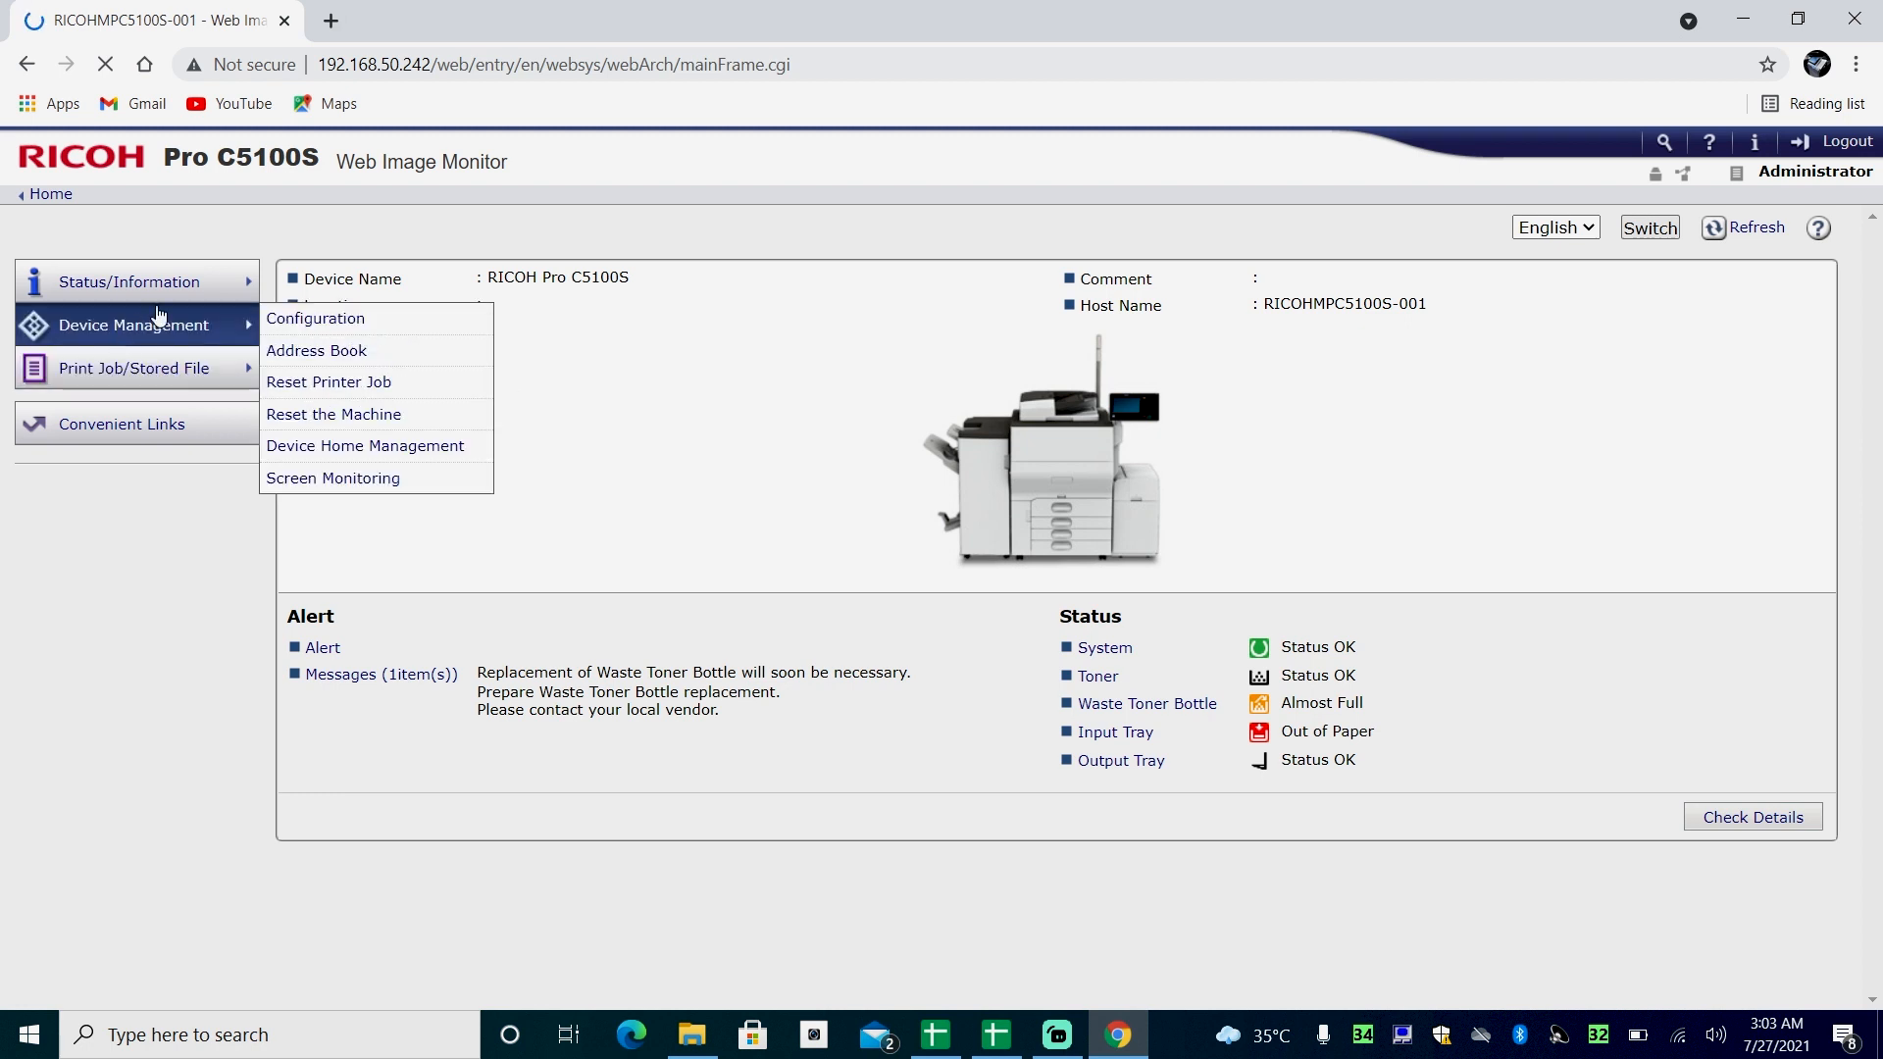
click(323, 323)
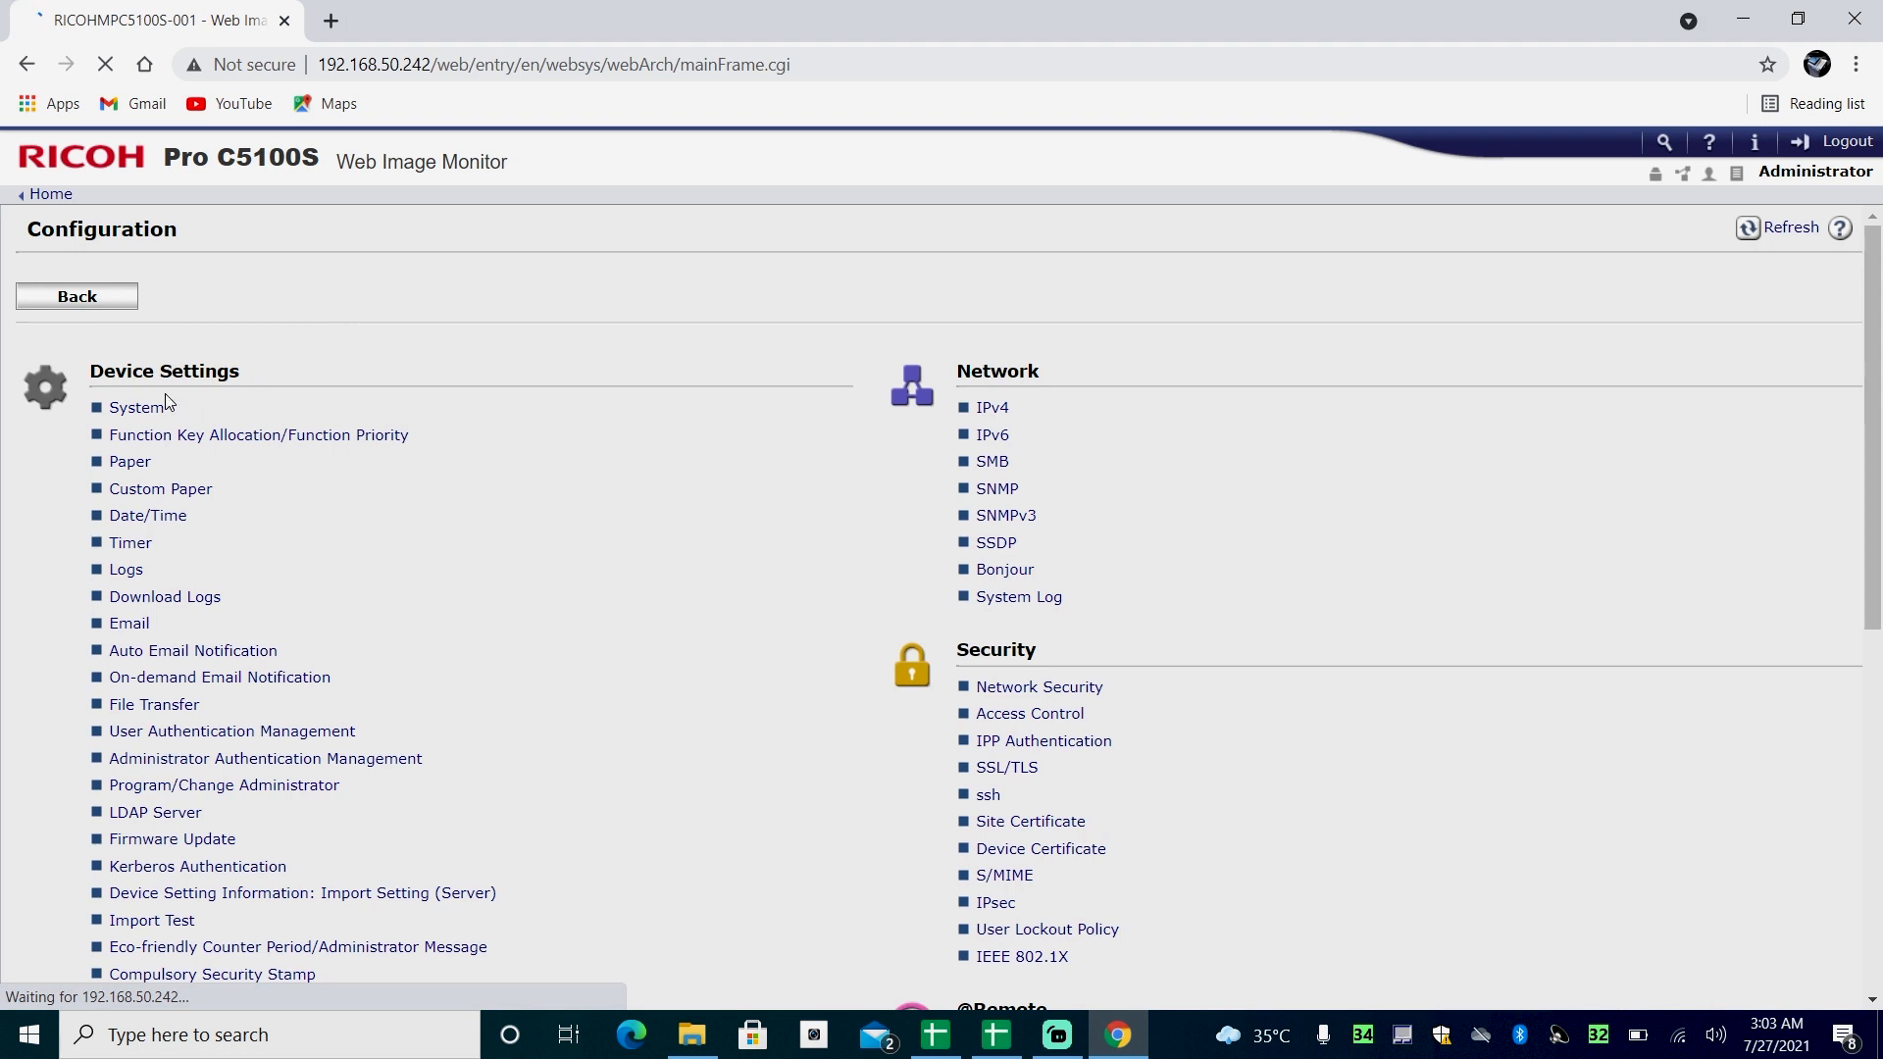
click(193, 742)
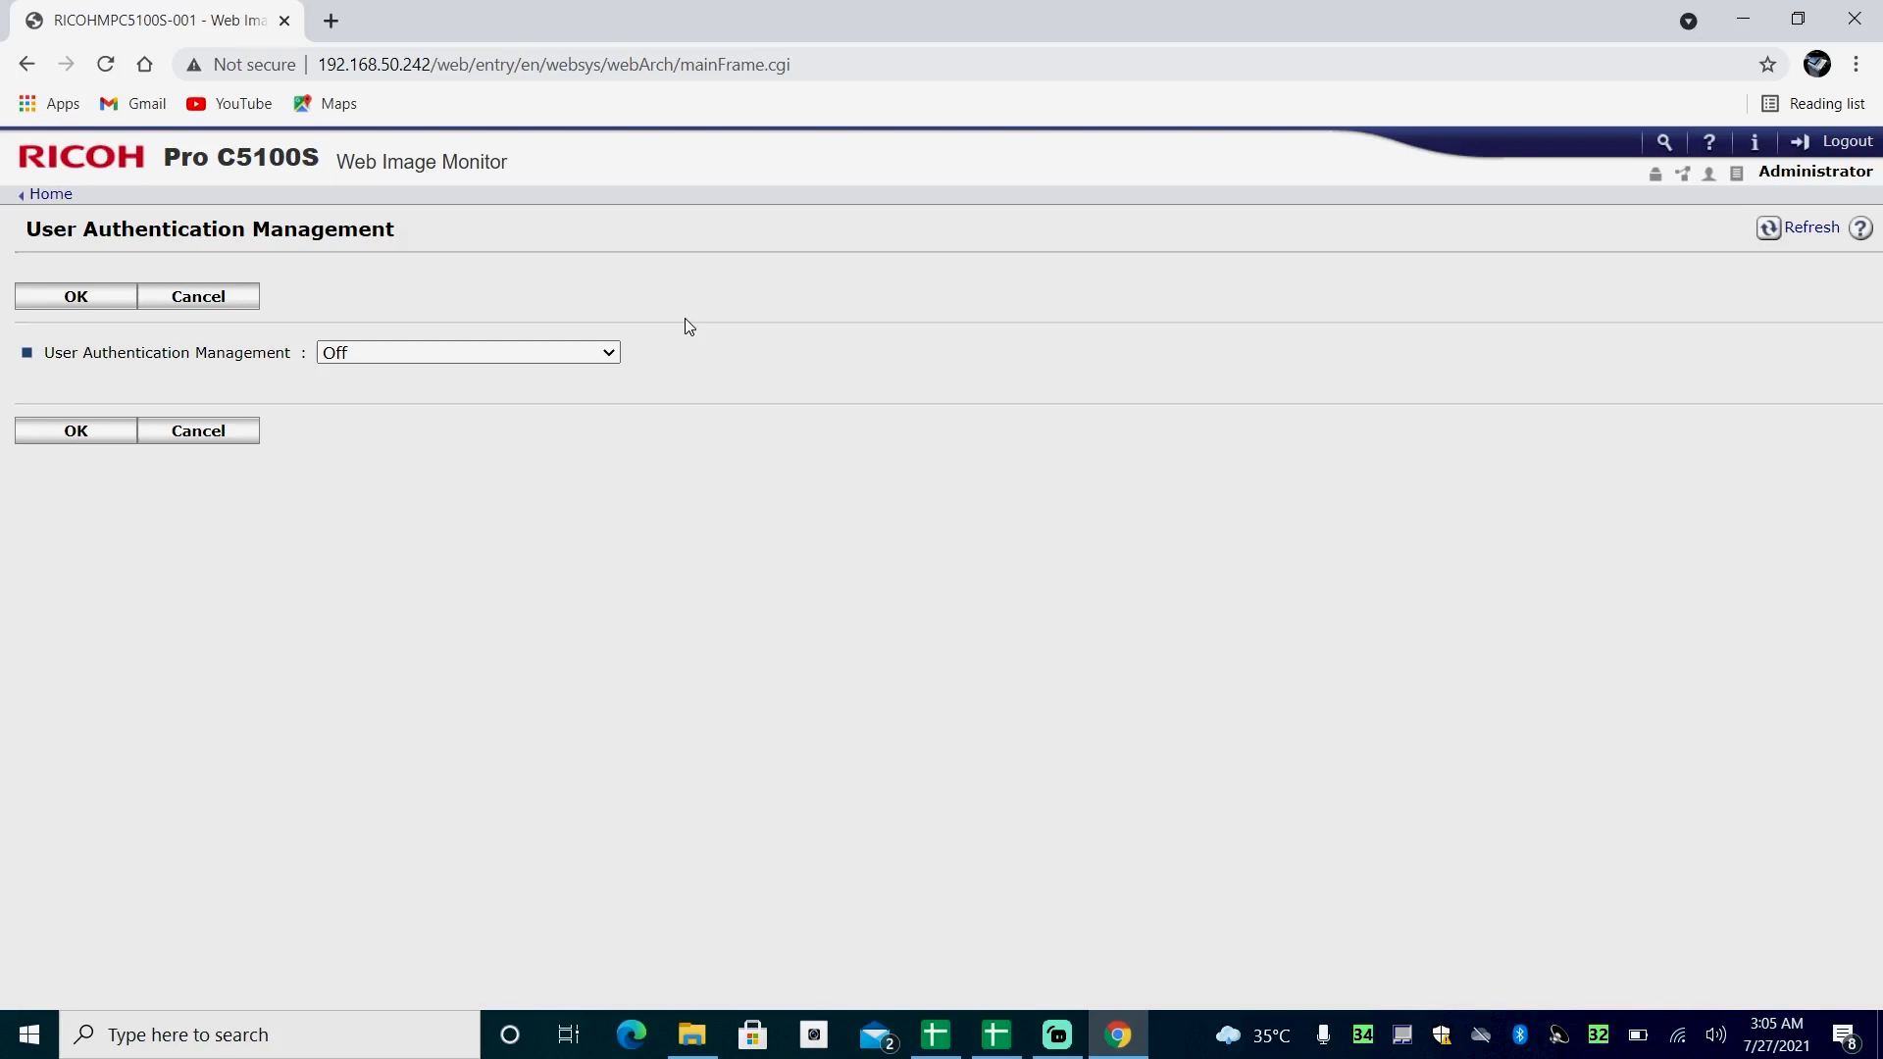
click(608, 354)
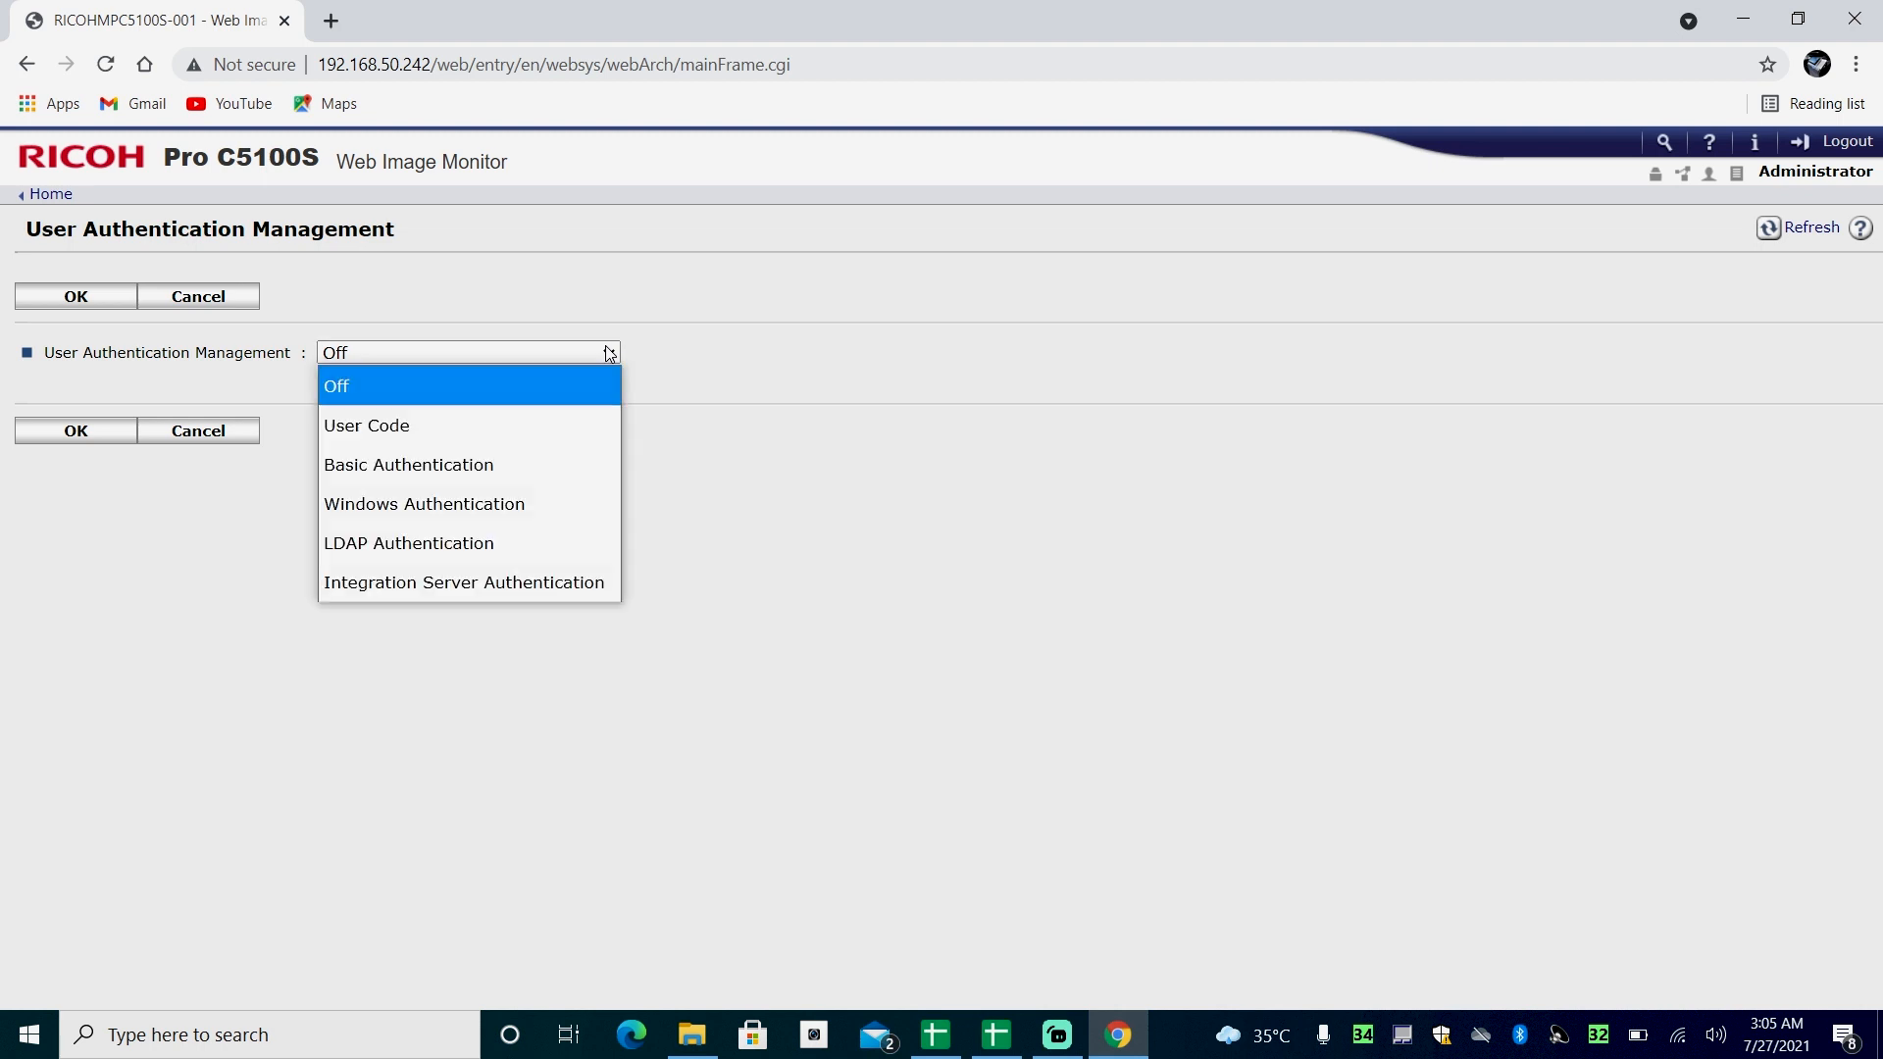
click(492, 418)
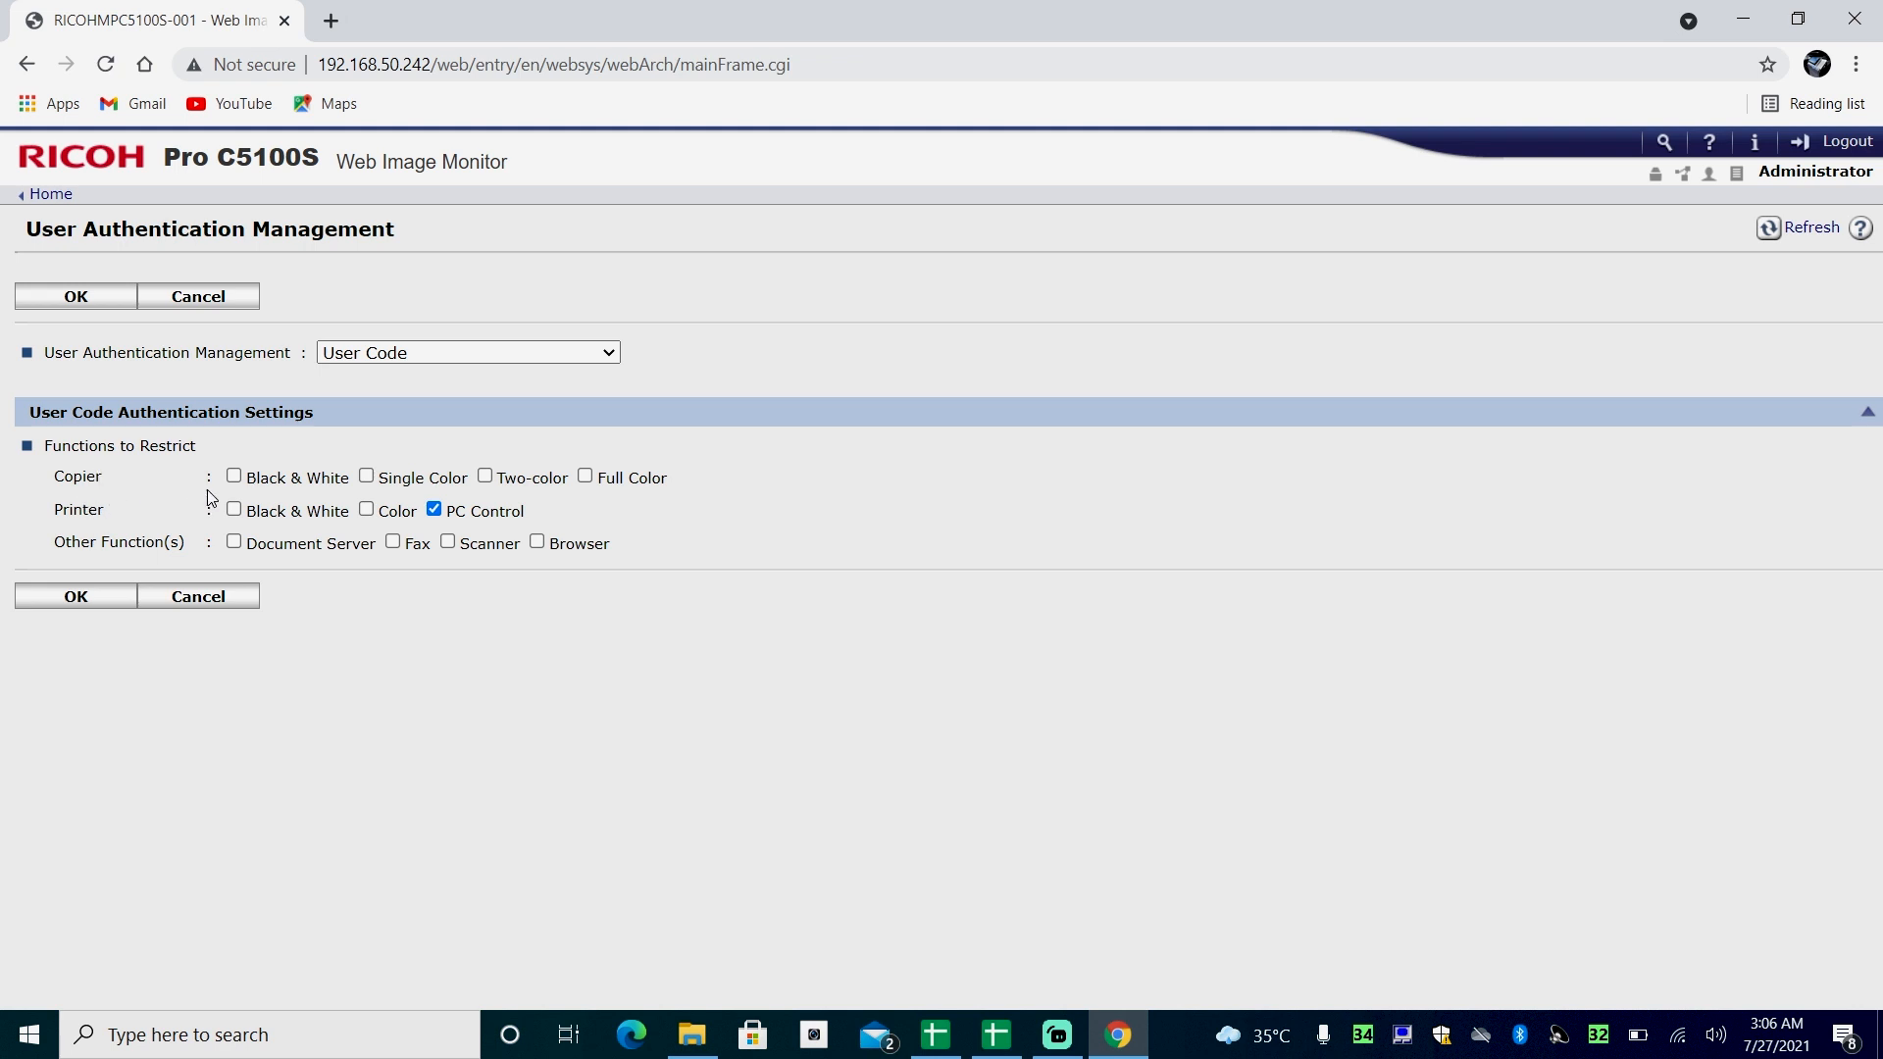
click(235, 510)
click(73, 607)
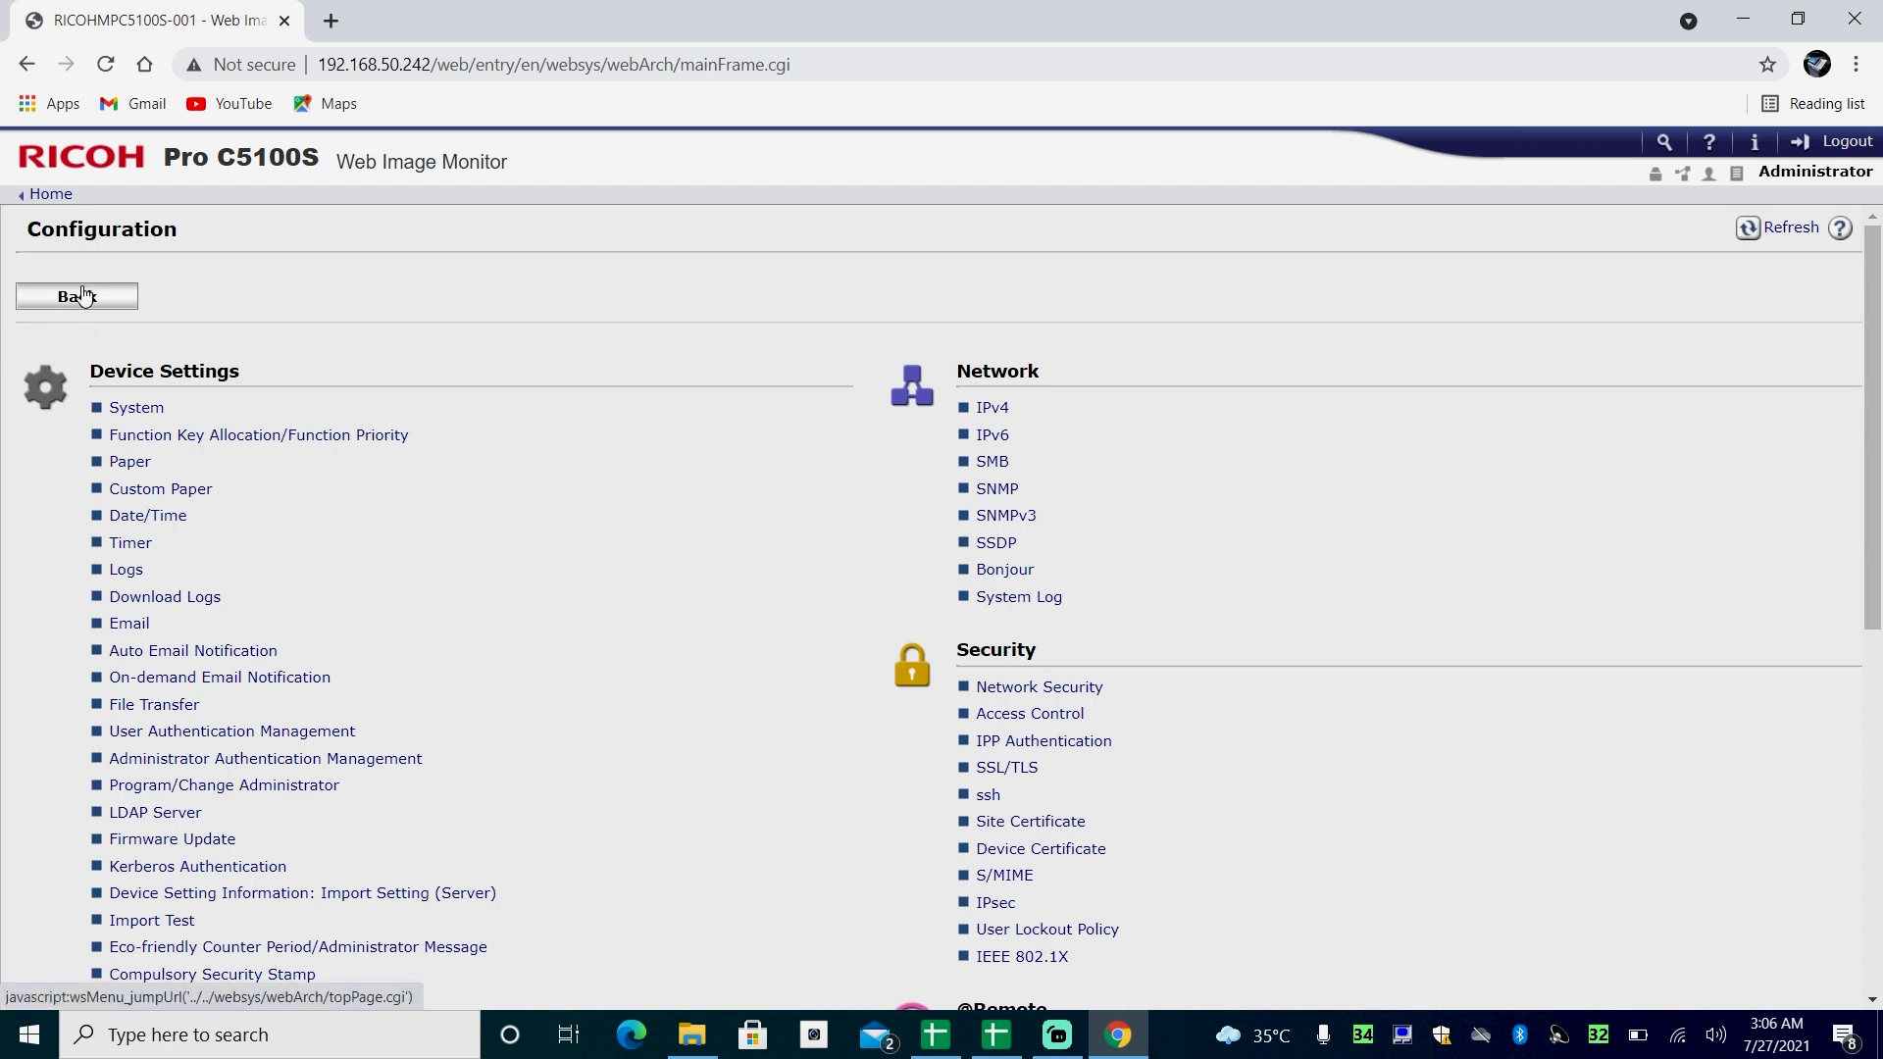
- Open the device's address book and start adding a new user with Detail Input
click(50, 202)
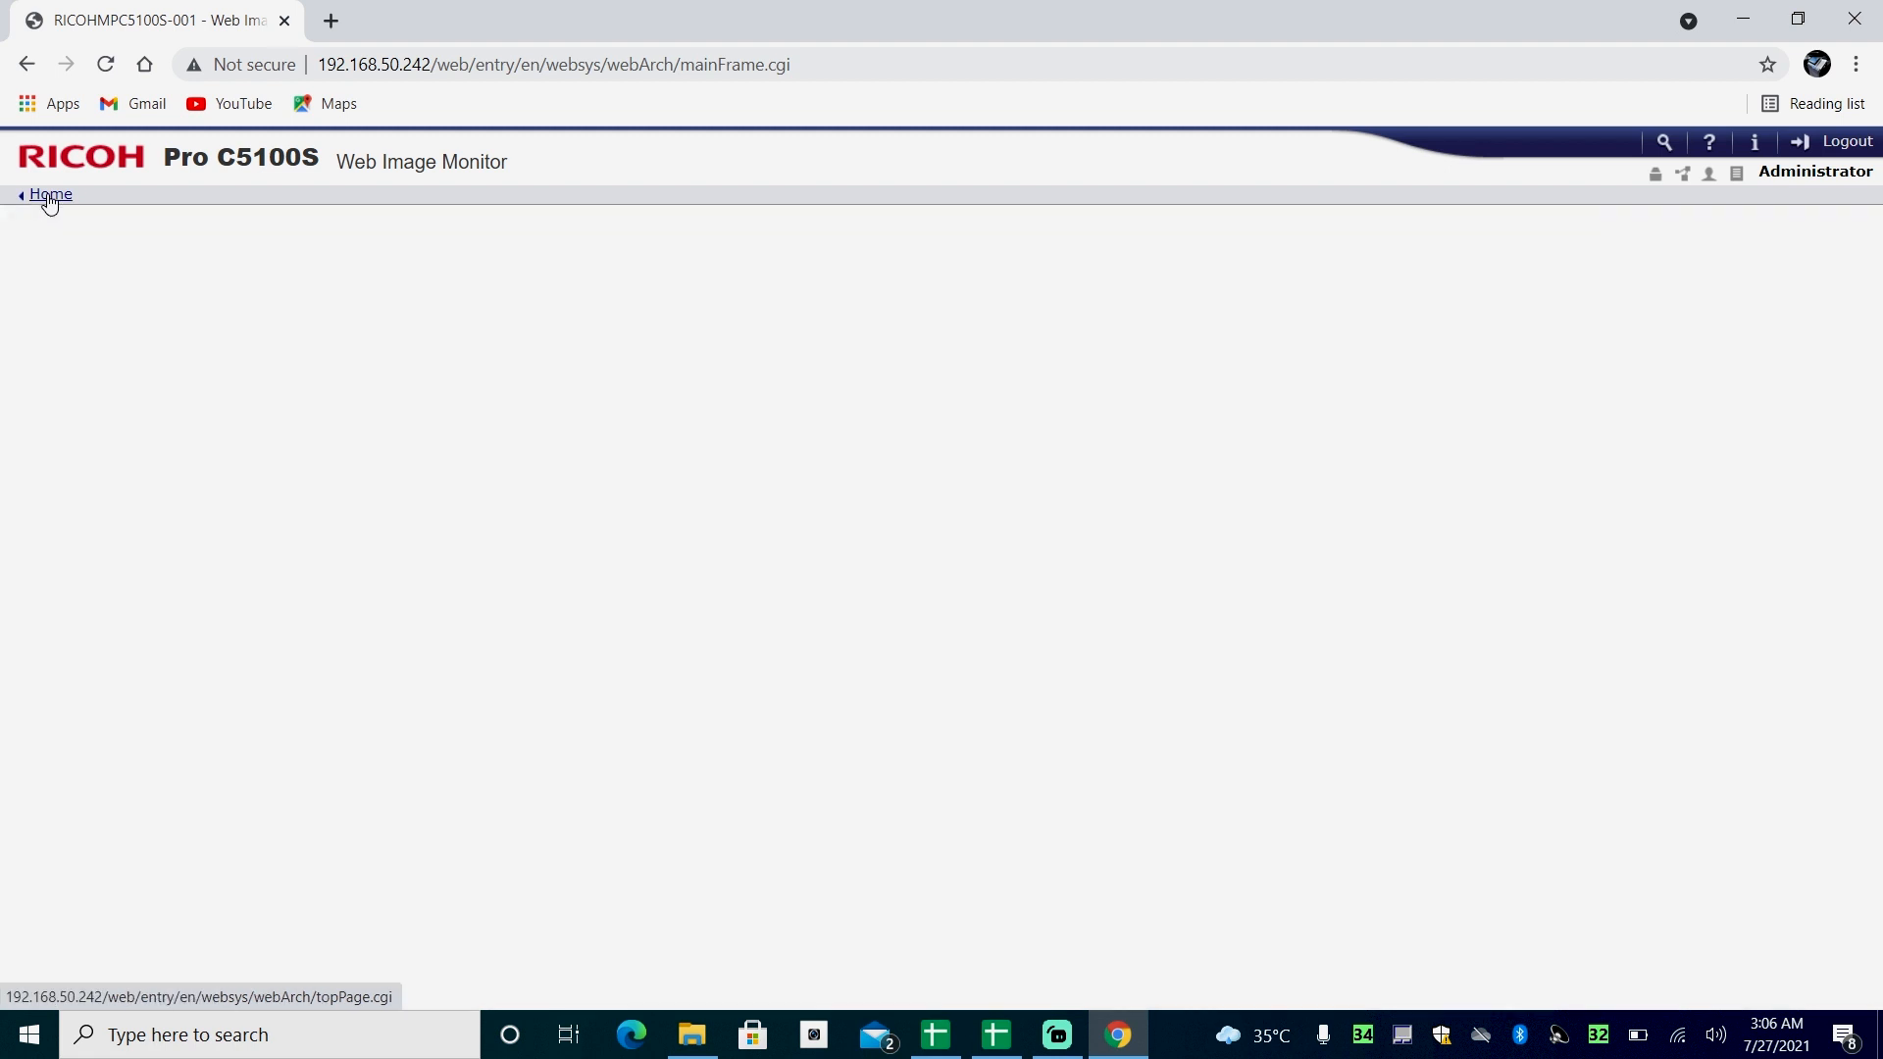
click(113, 337)
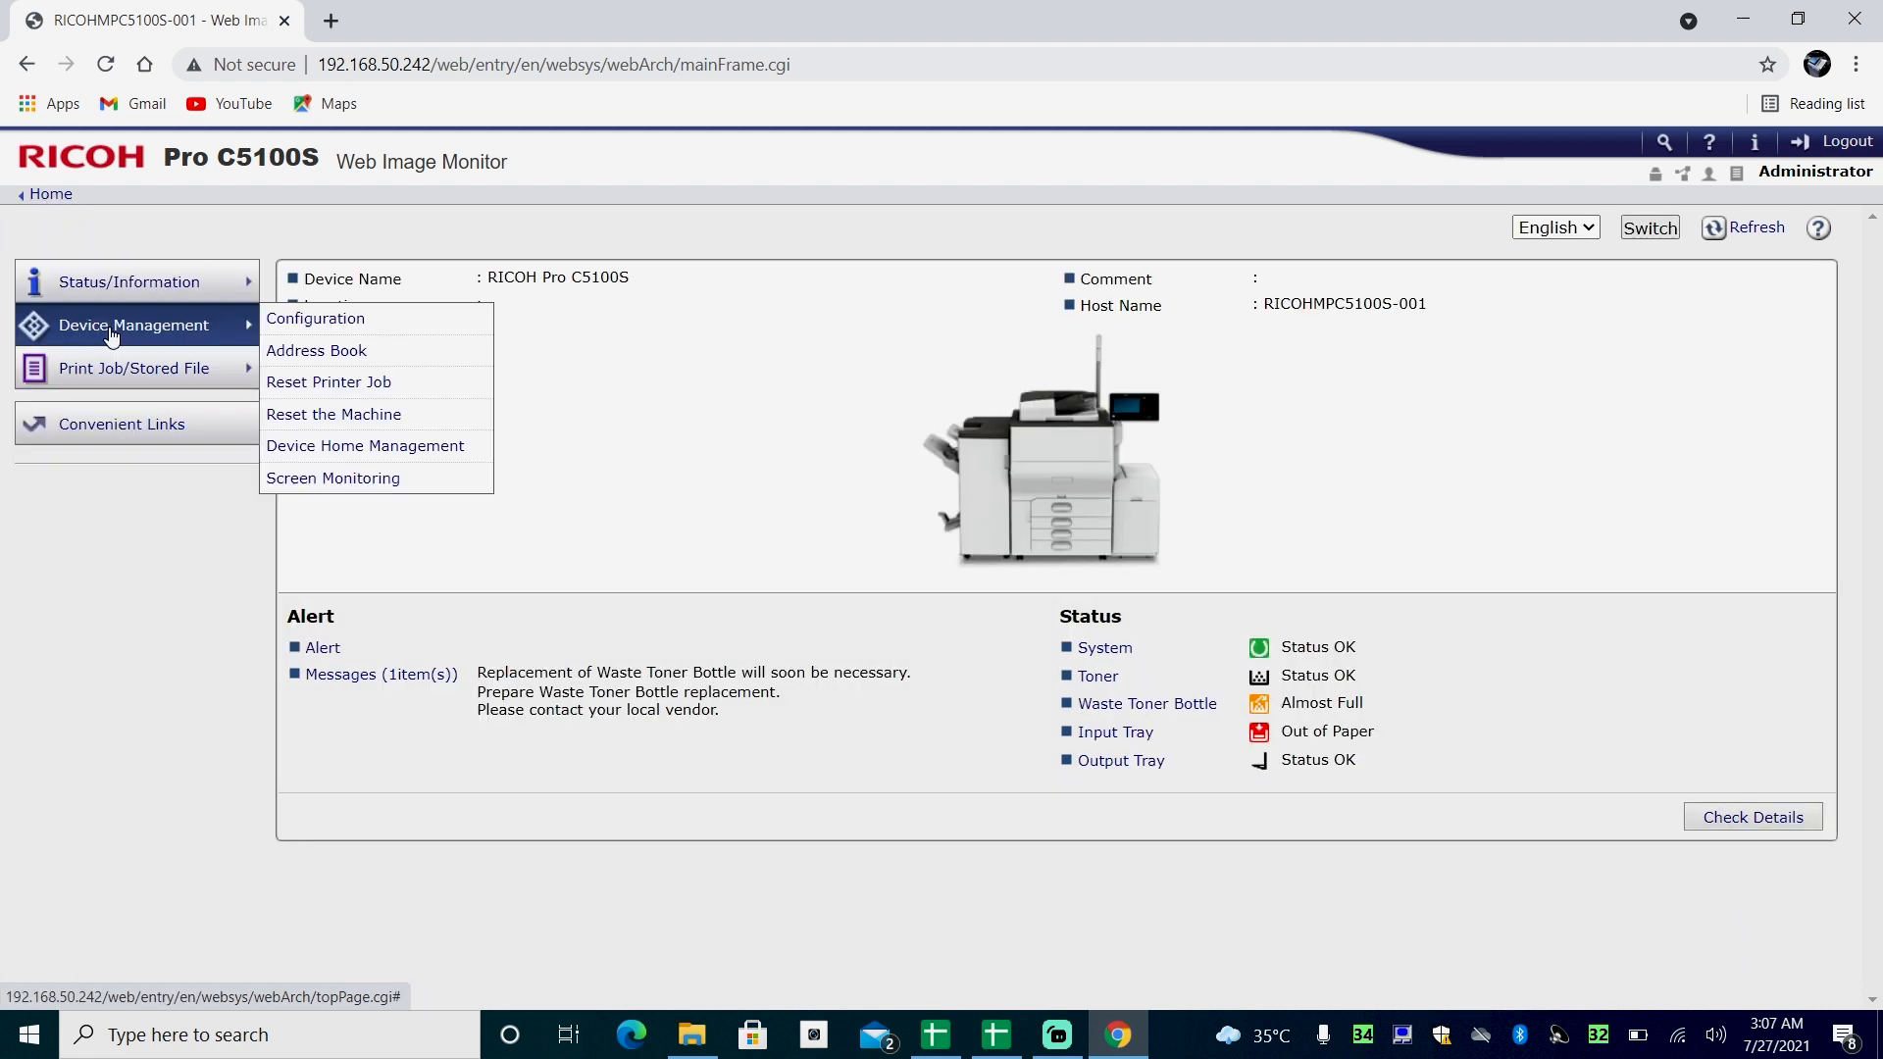
click(327, 353)
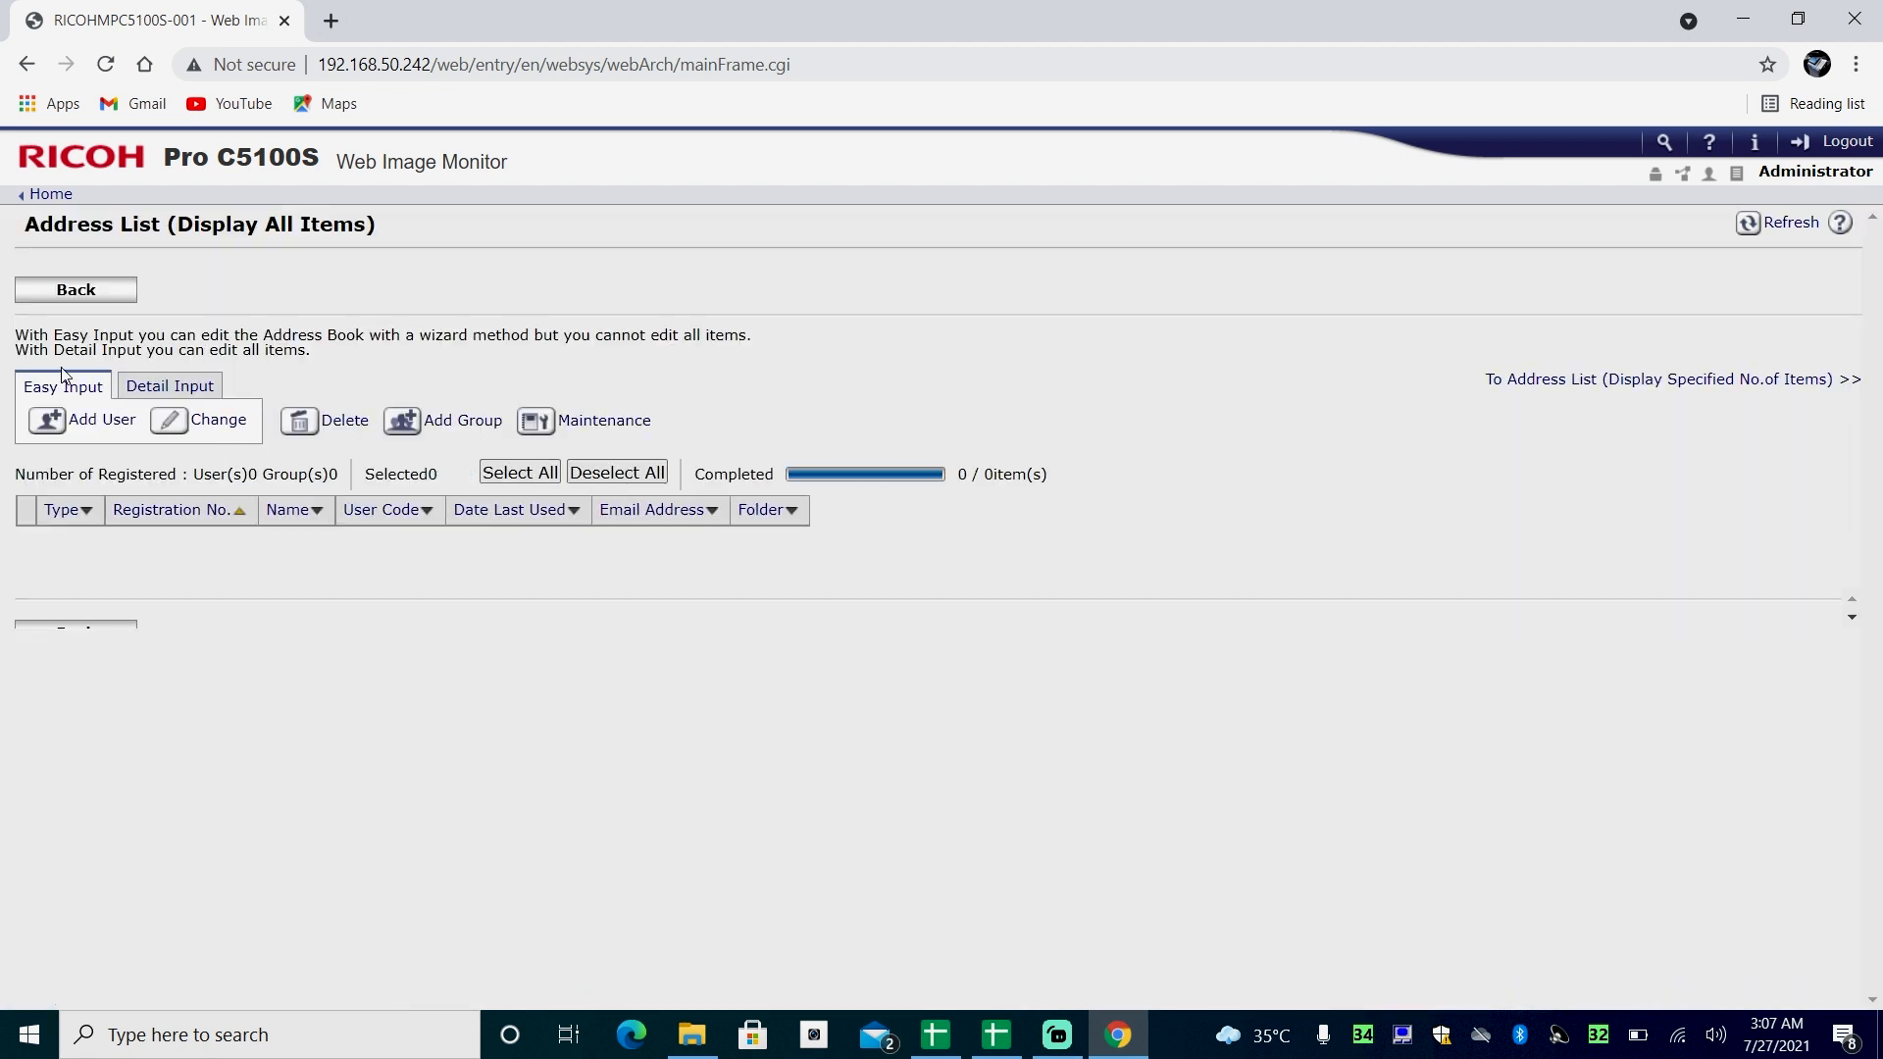
click(184, 389)
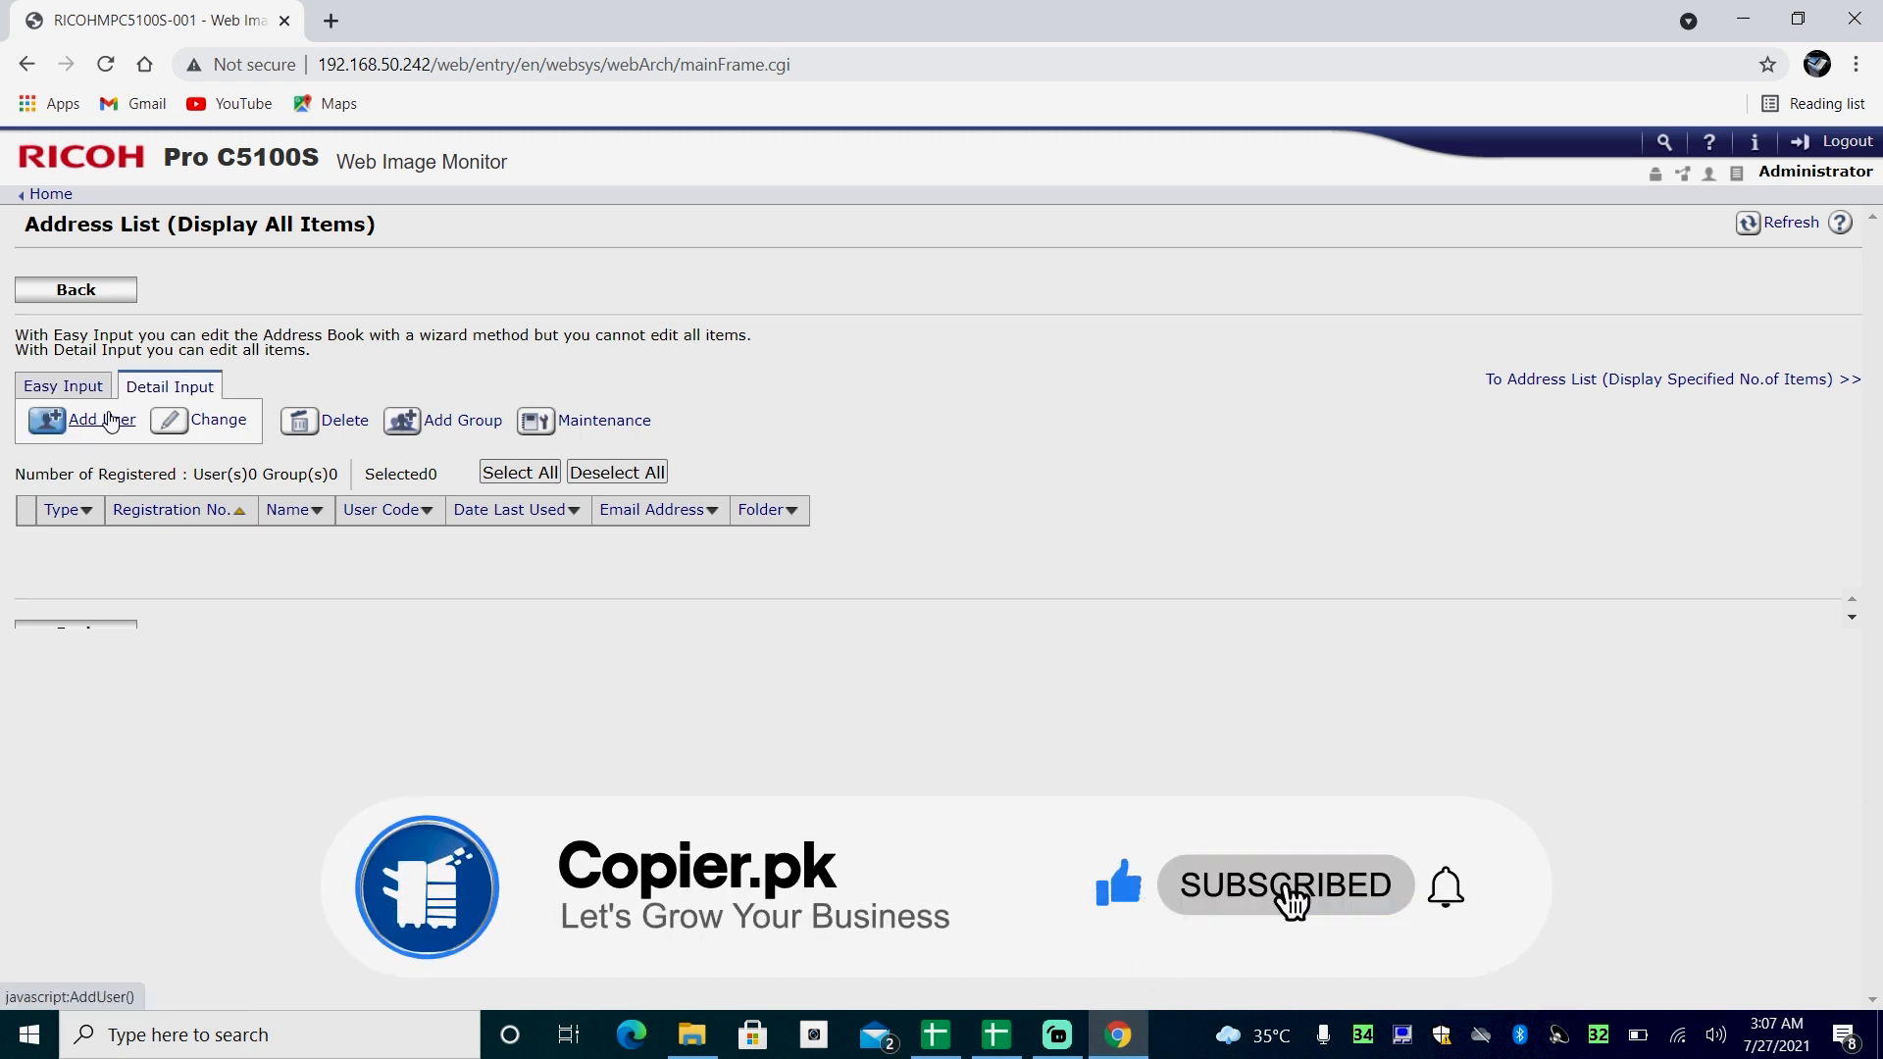
click(106, 414)
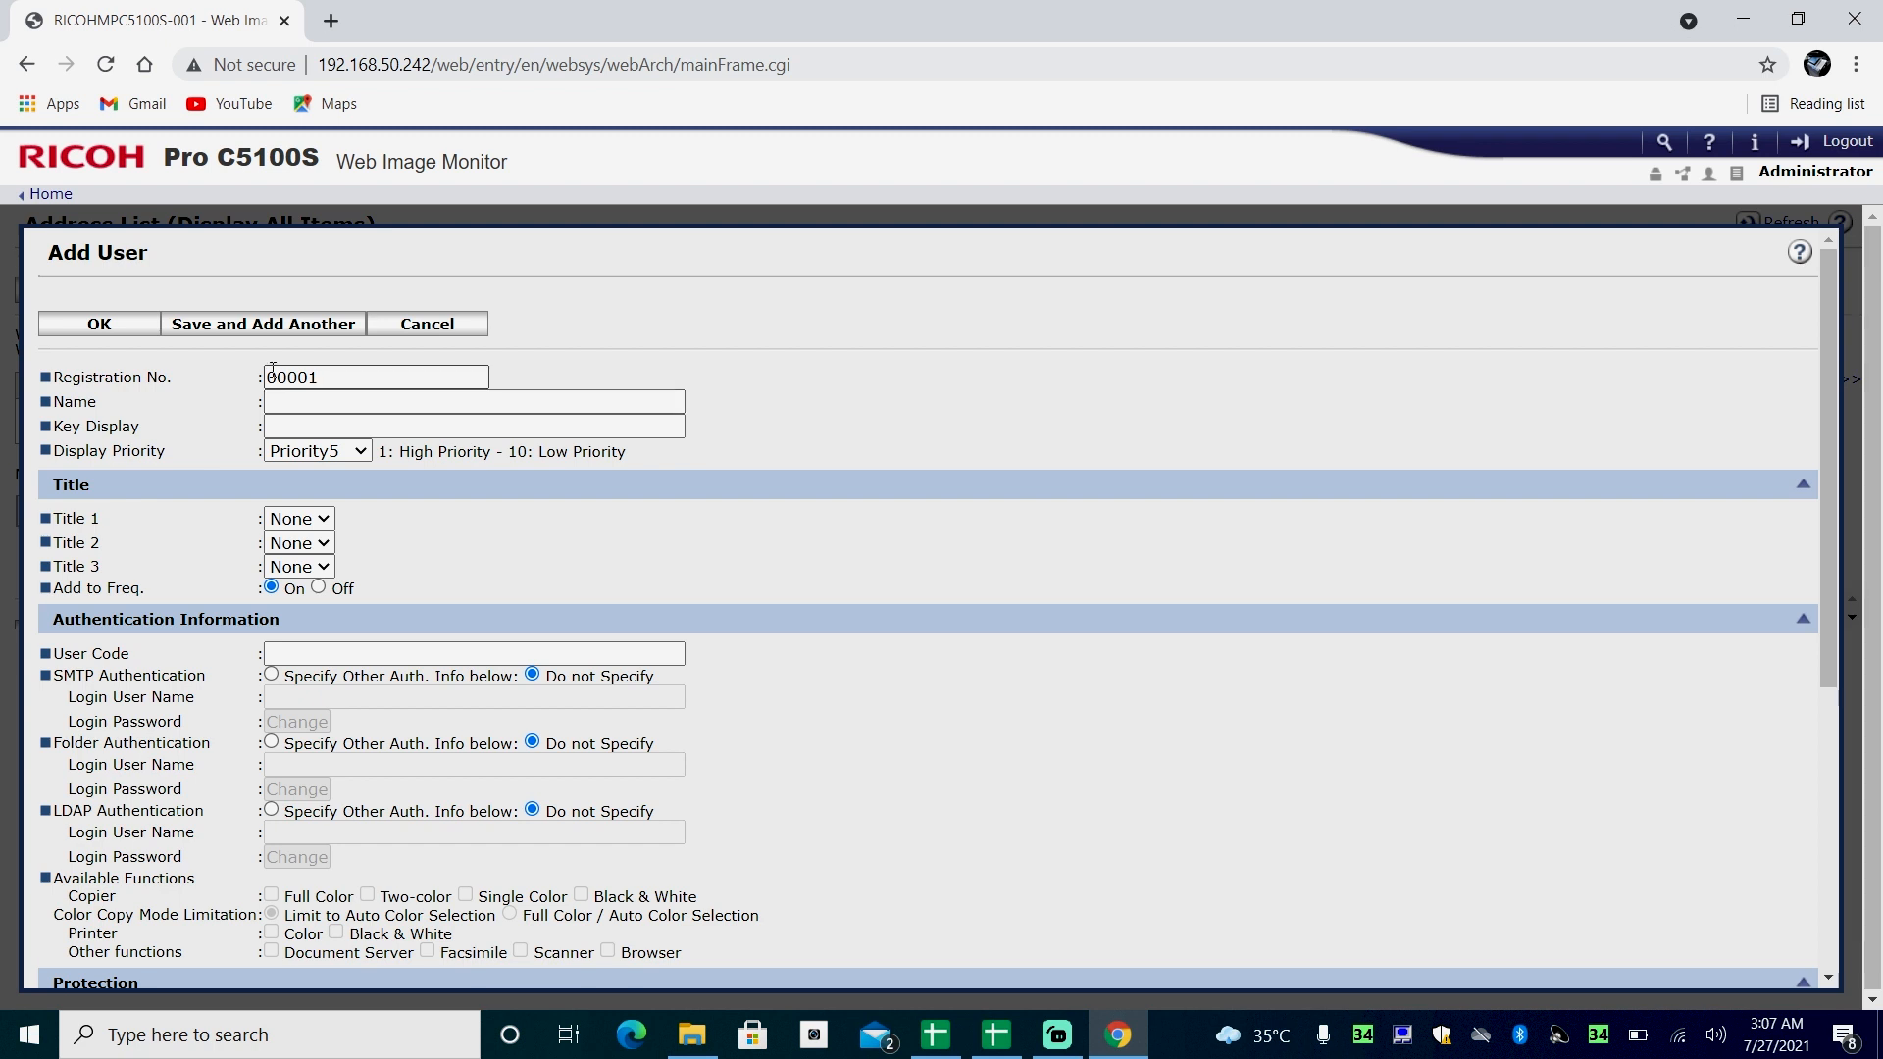
- Enter the new user's name as both Name and Key Display, and fill in the User Code
click(315, 401)
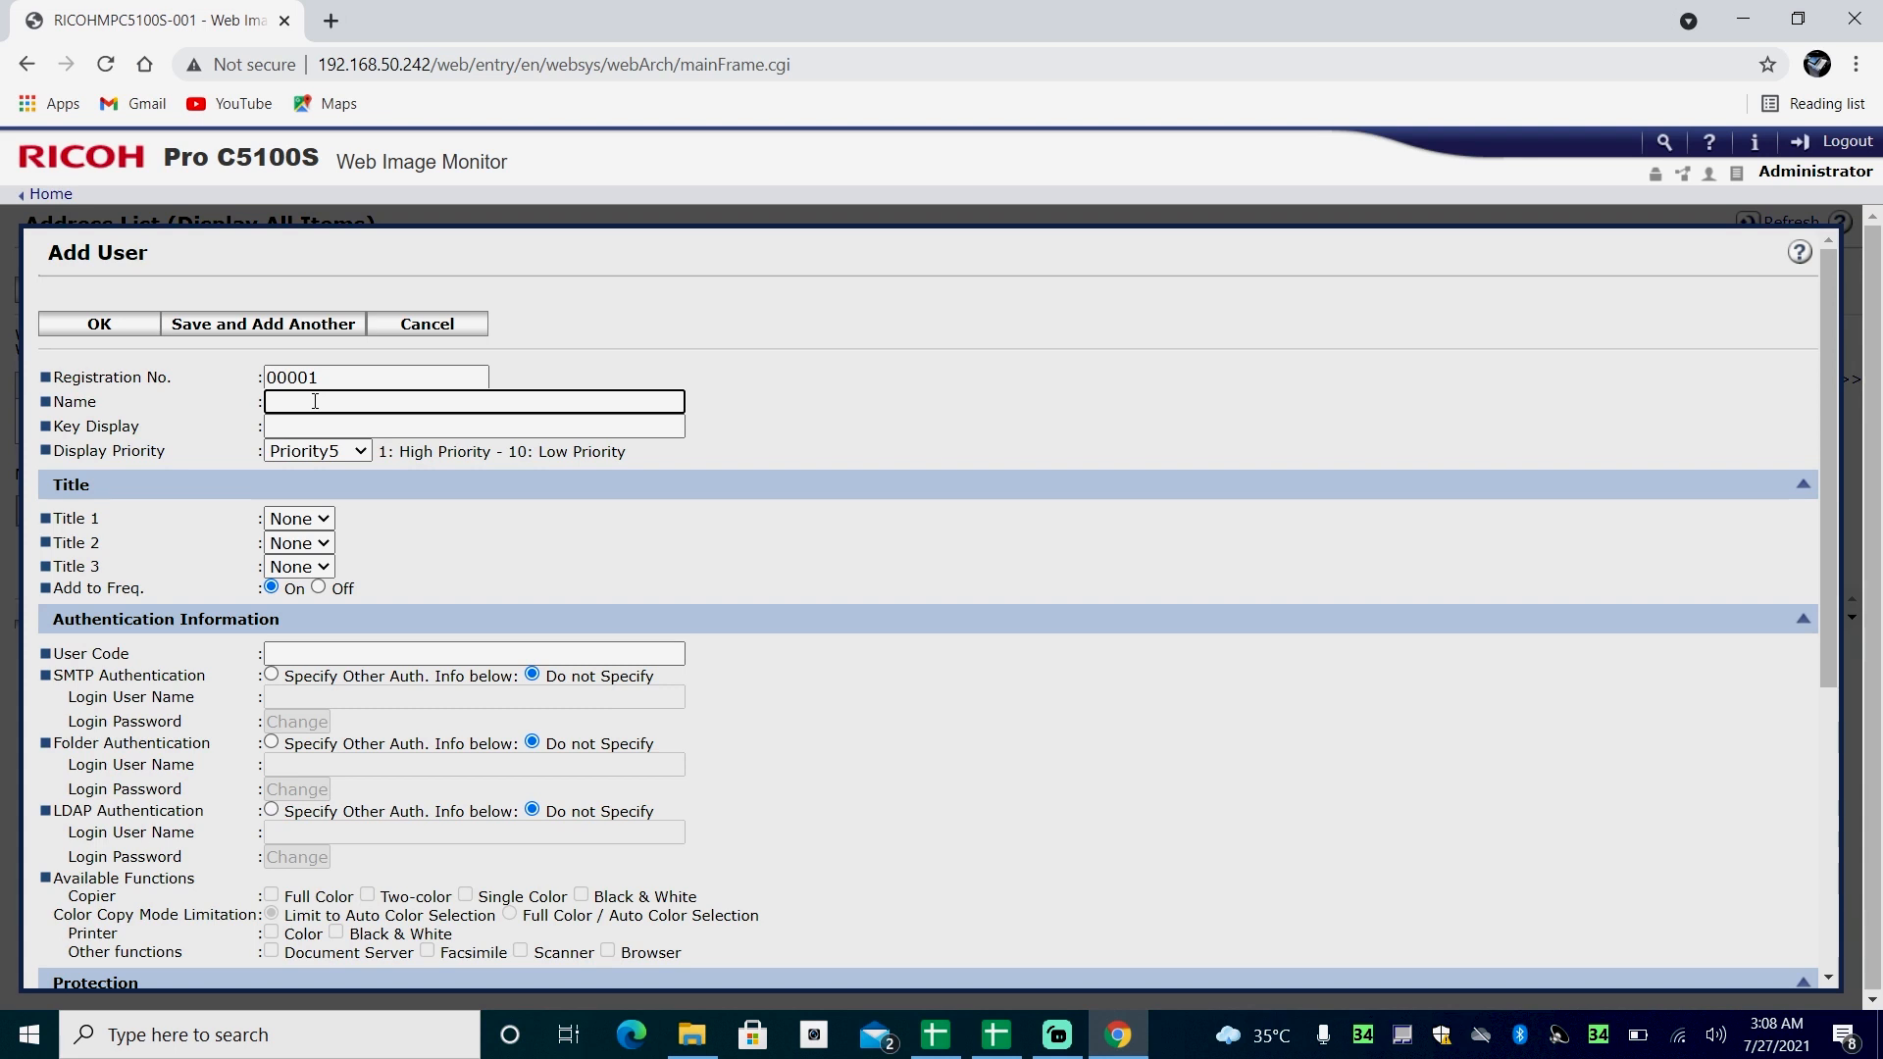
text(Usman)
click(307, 423)
text(Usman)
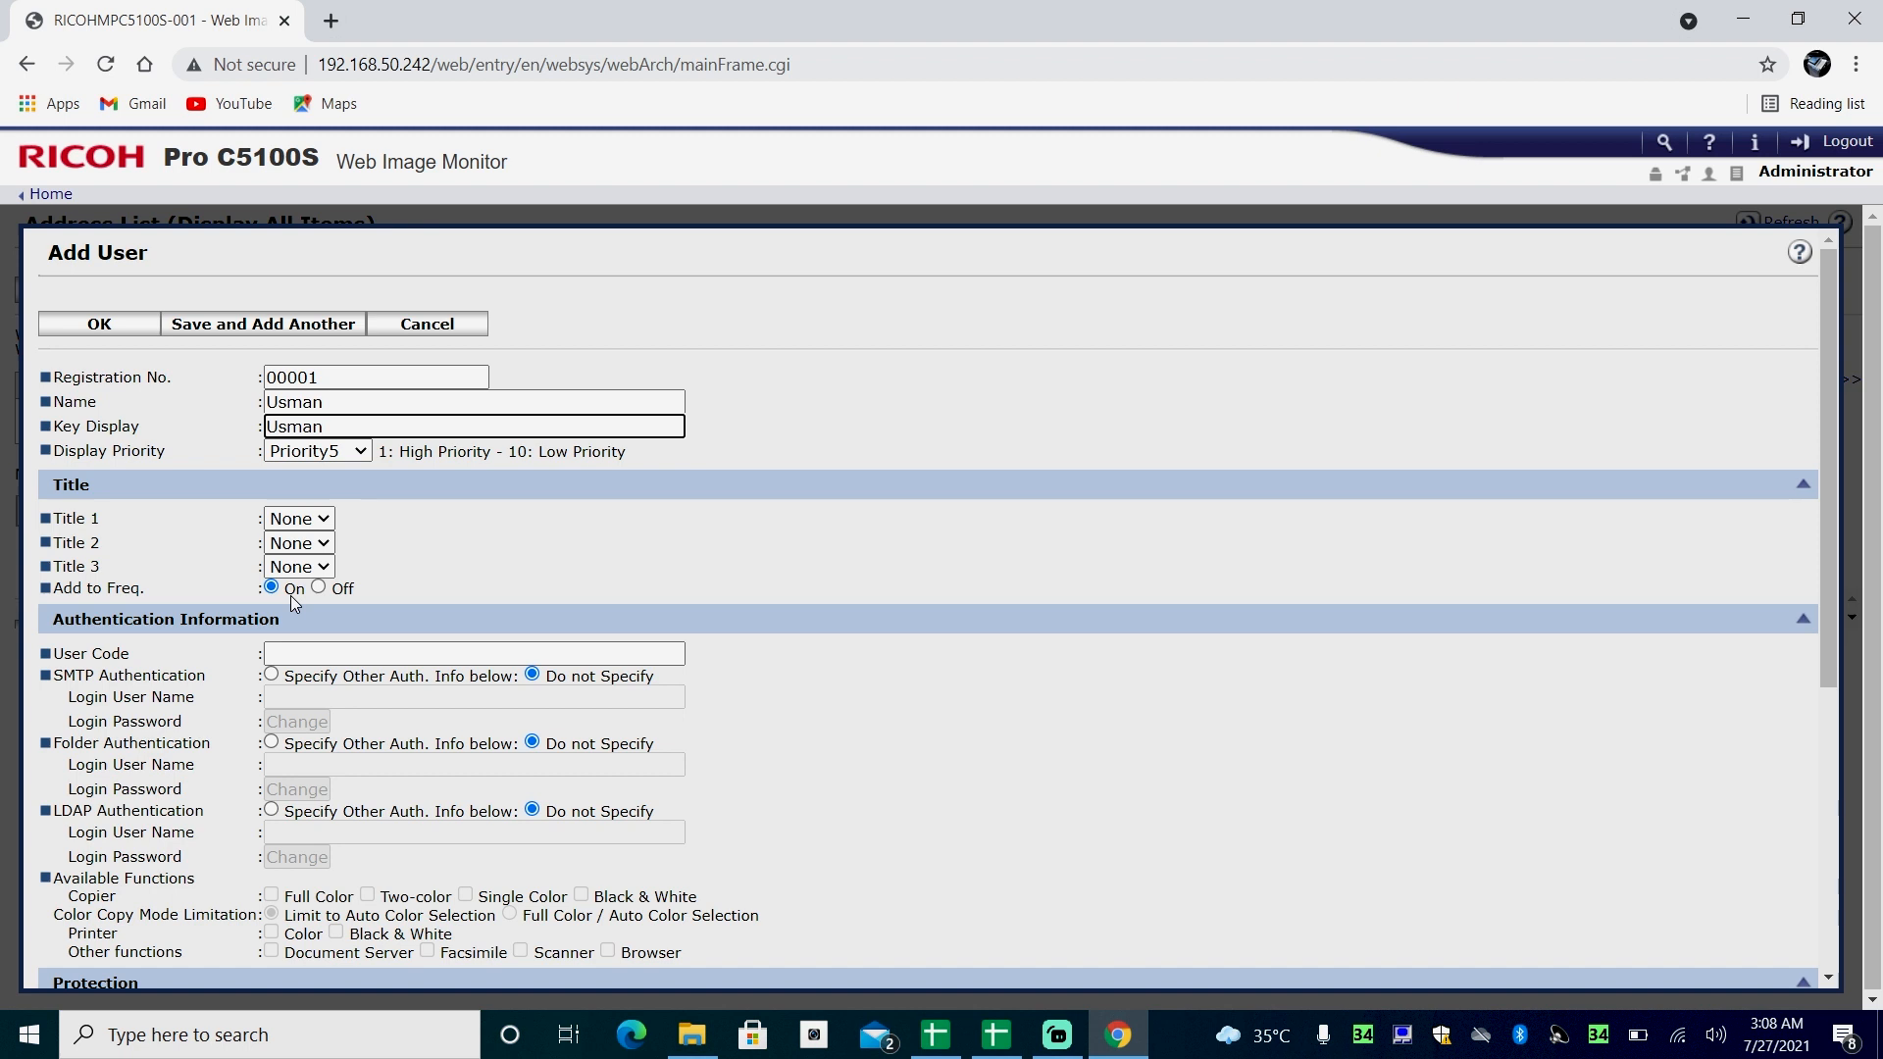
click(340, 649)
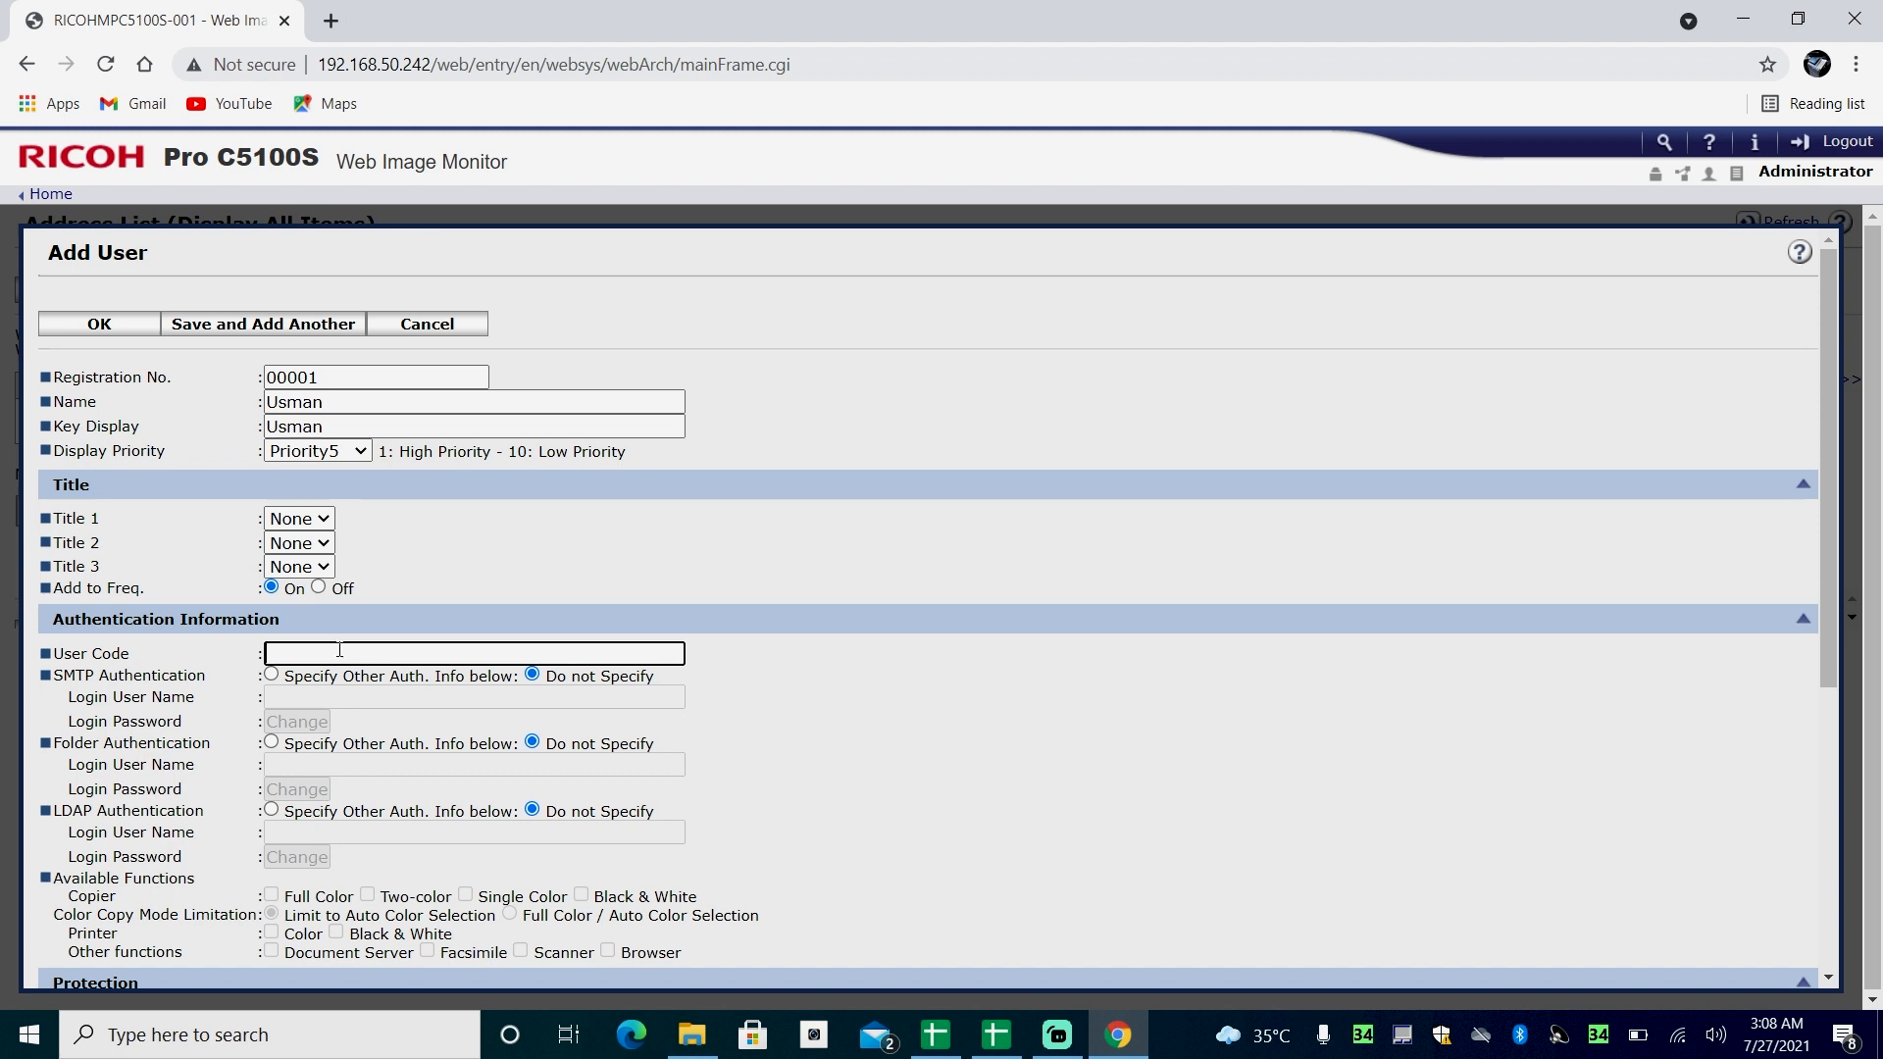
text(123456)
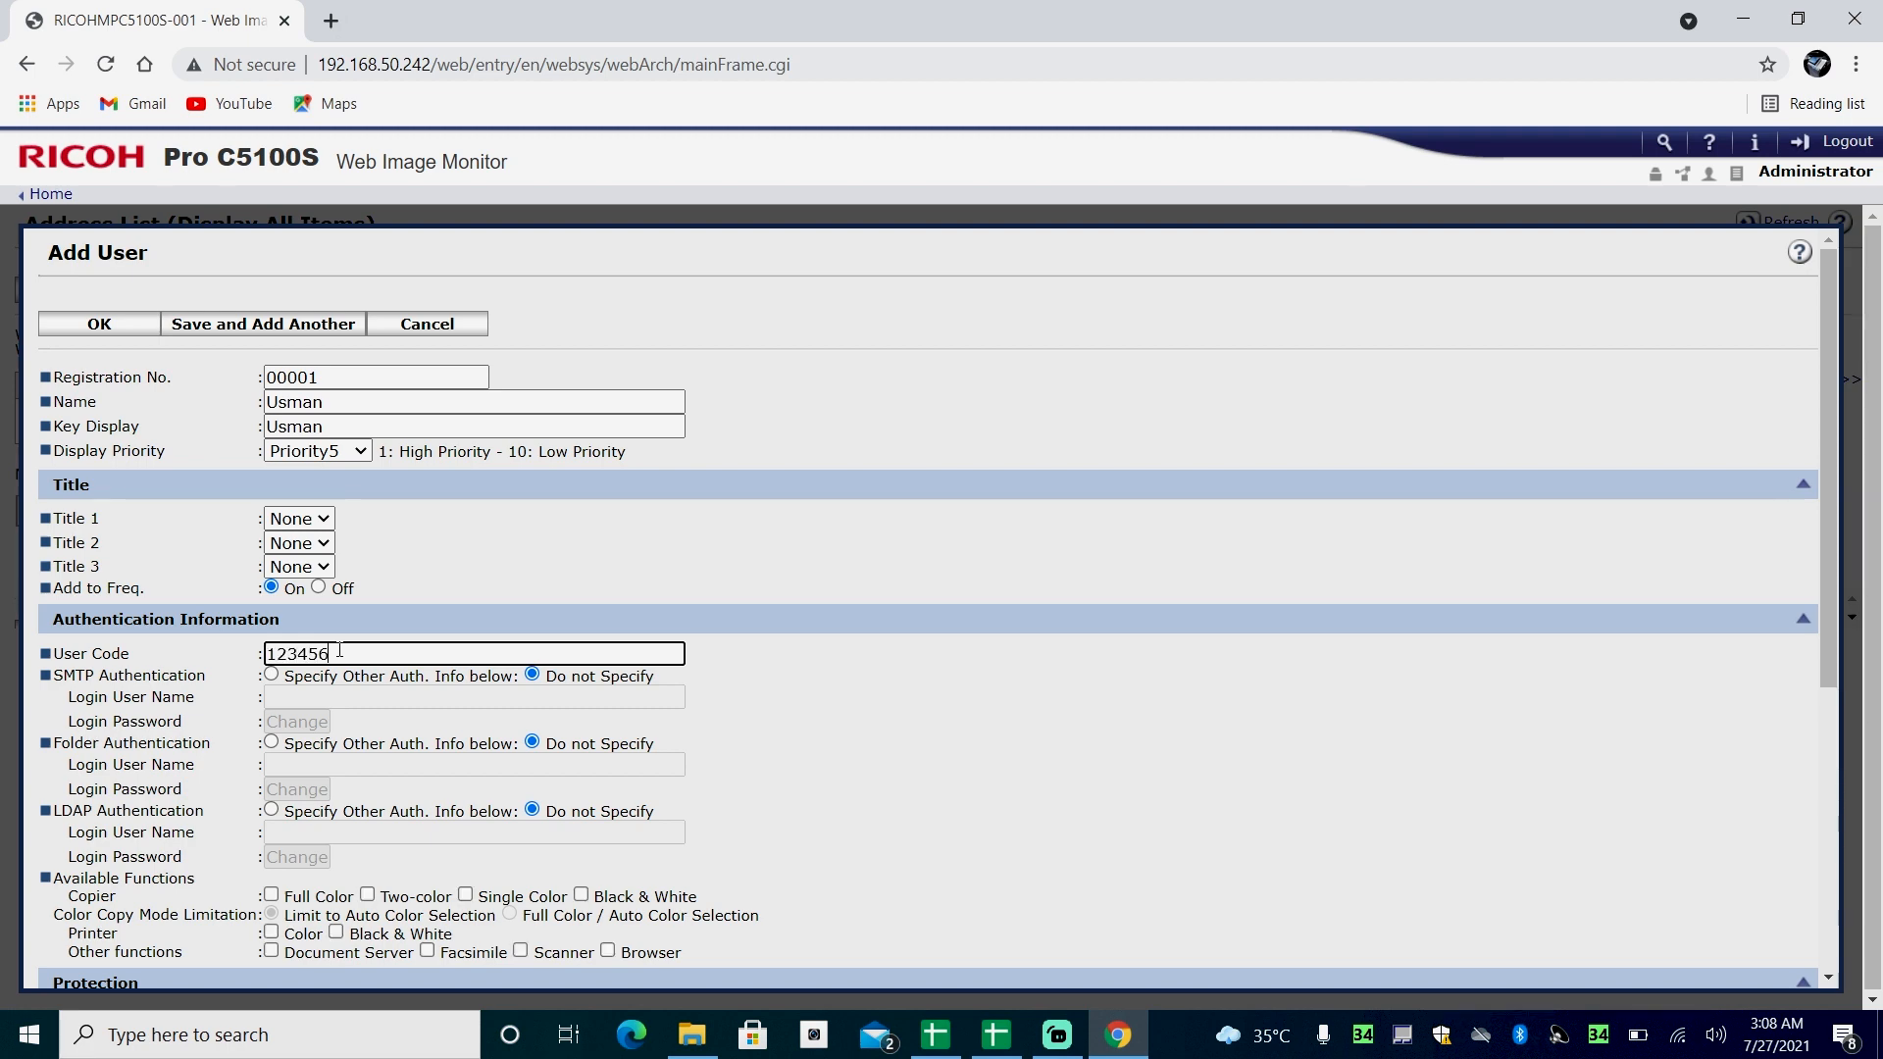
- Allow the user all copier modes and colour and black & white printing, set the copy mode limitation to Full Color / Auto Color Selection, and save
scroll(339, 649, down, 3)
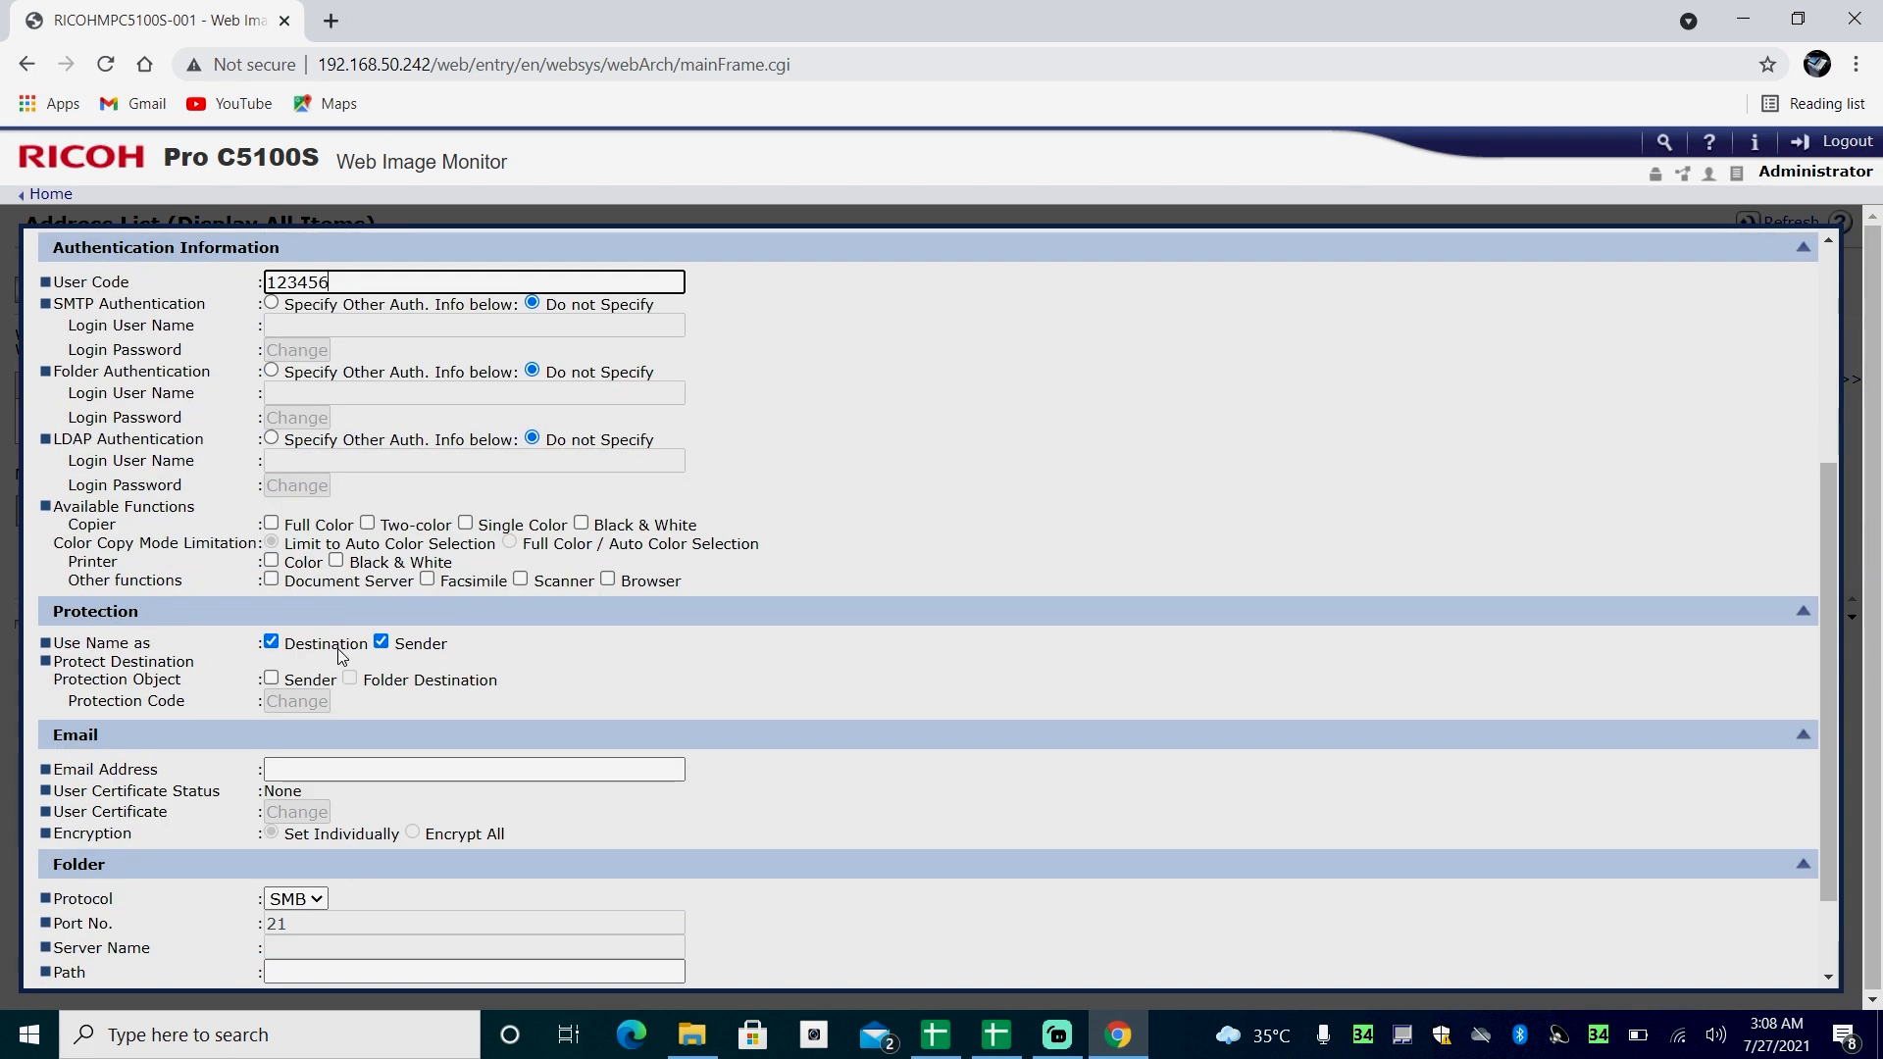
click(273, 527)
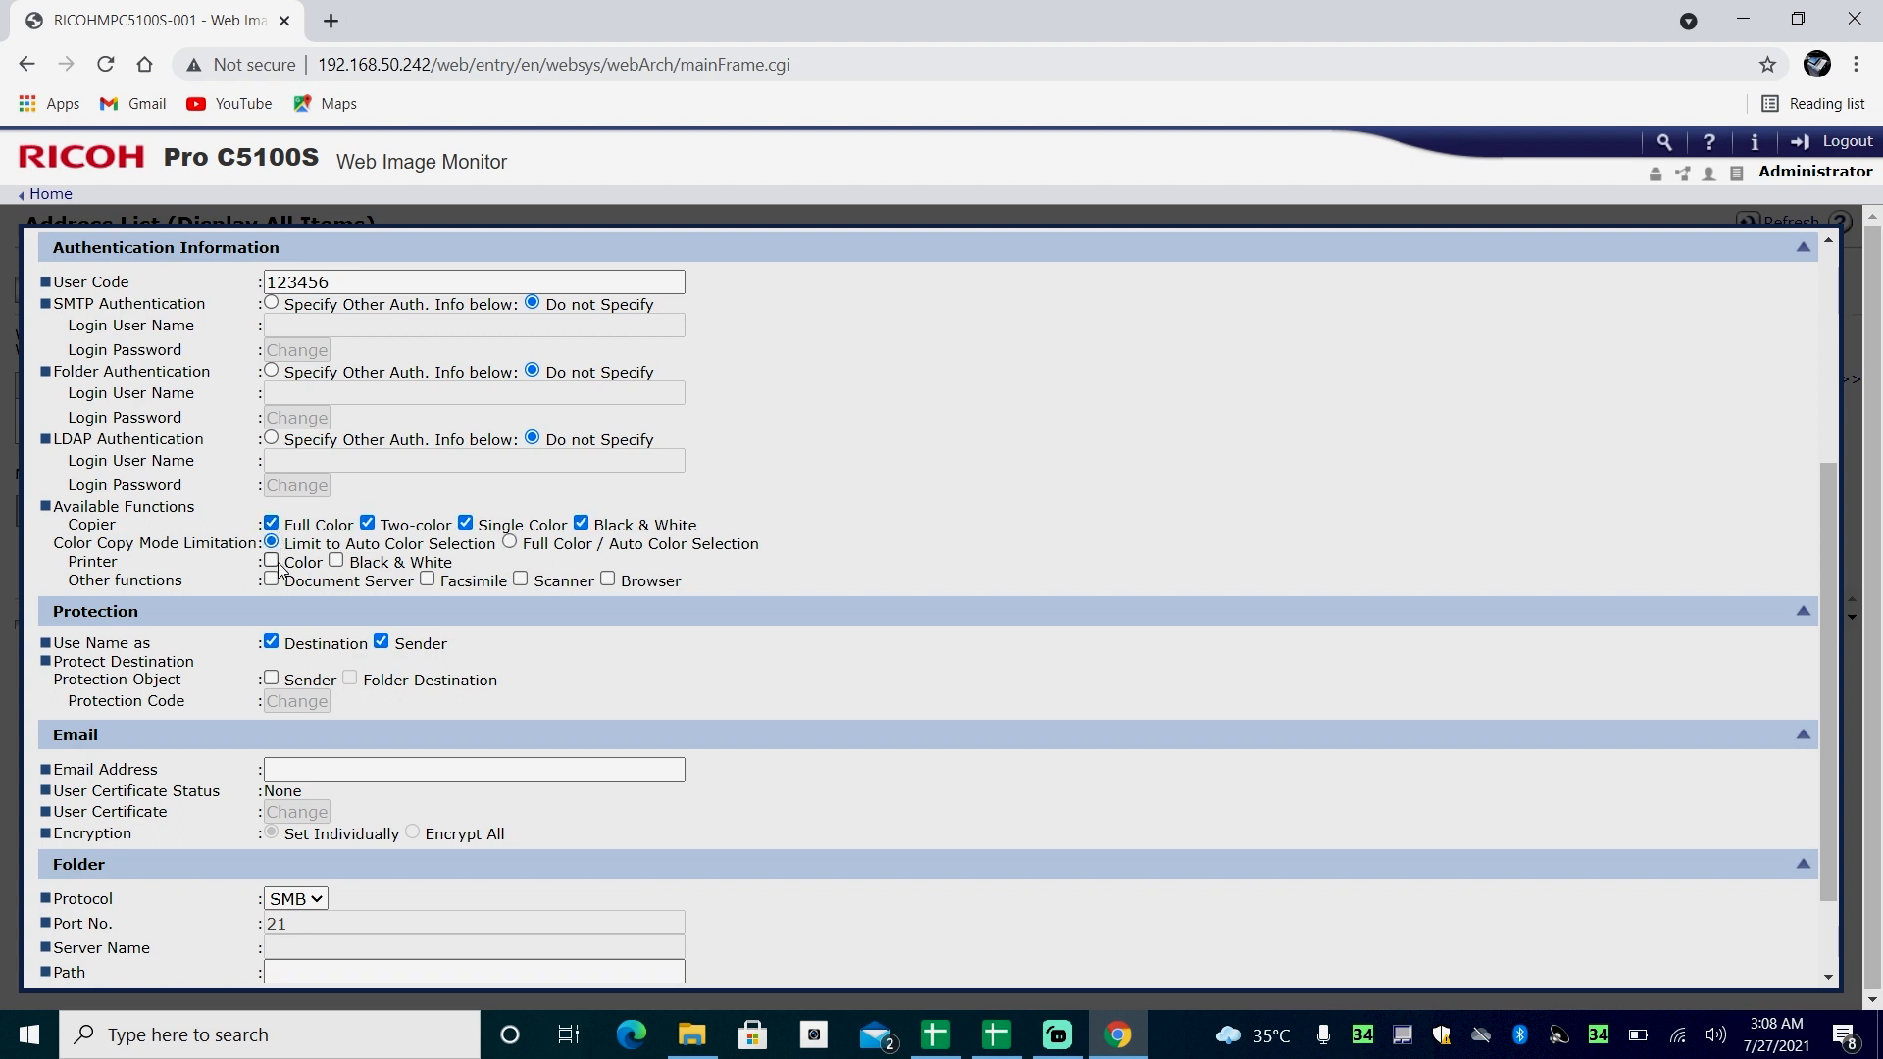
click(273, 562)
click(509, 542)
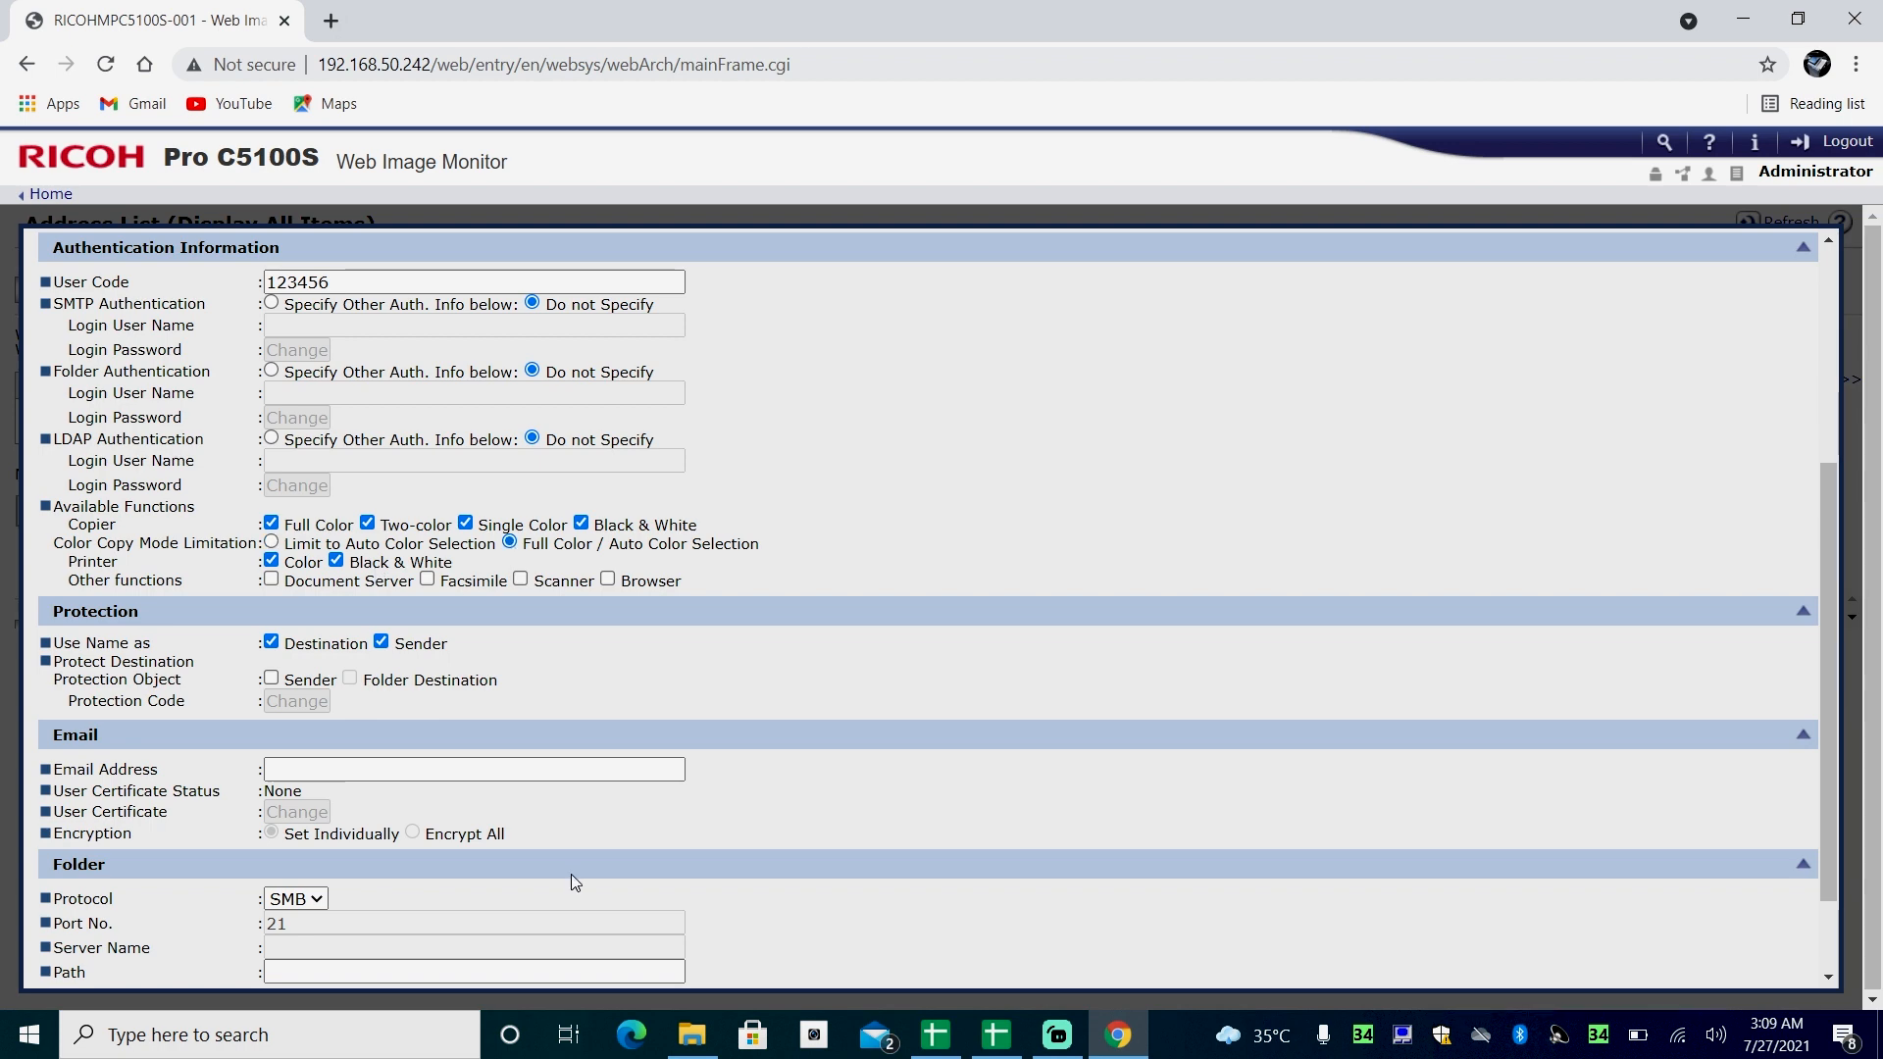
scroll(571, 874, down, 2)
click(98, 974)
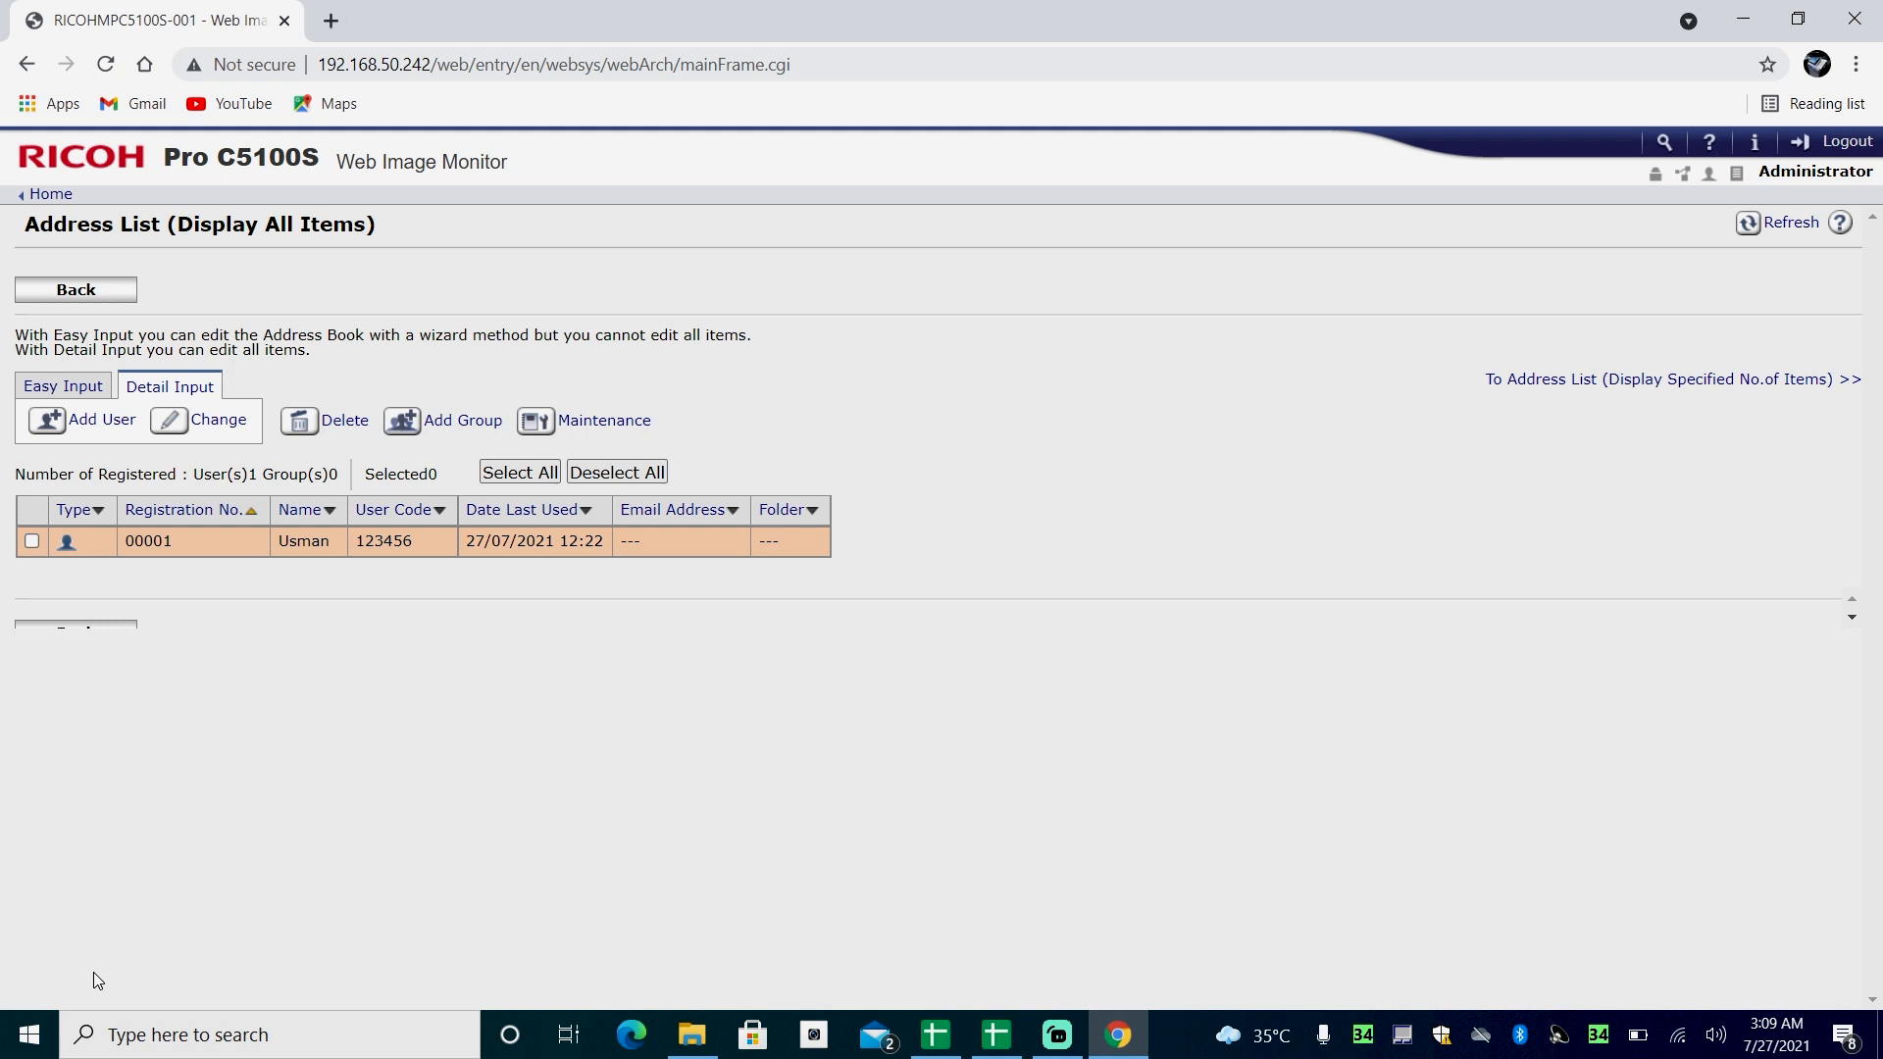
- Minimize the browser and open Devices and Printers from the Windows search for Control Panel
click(1743, 20)
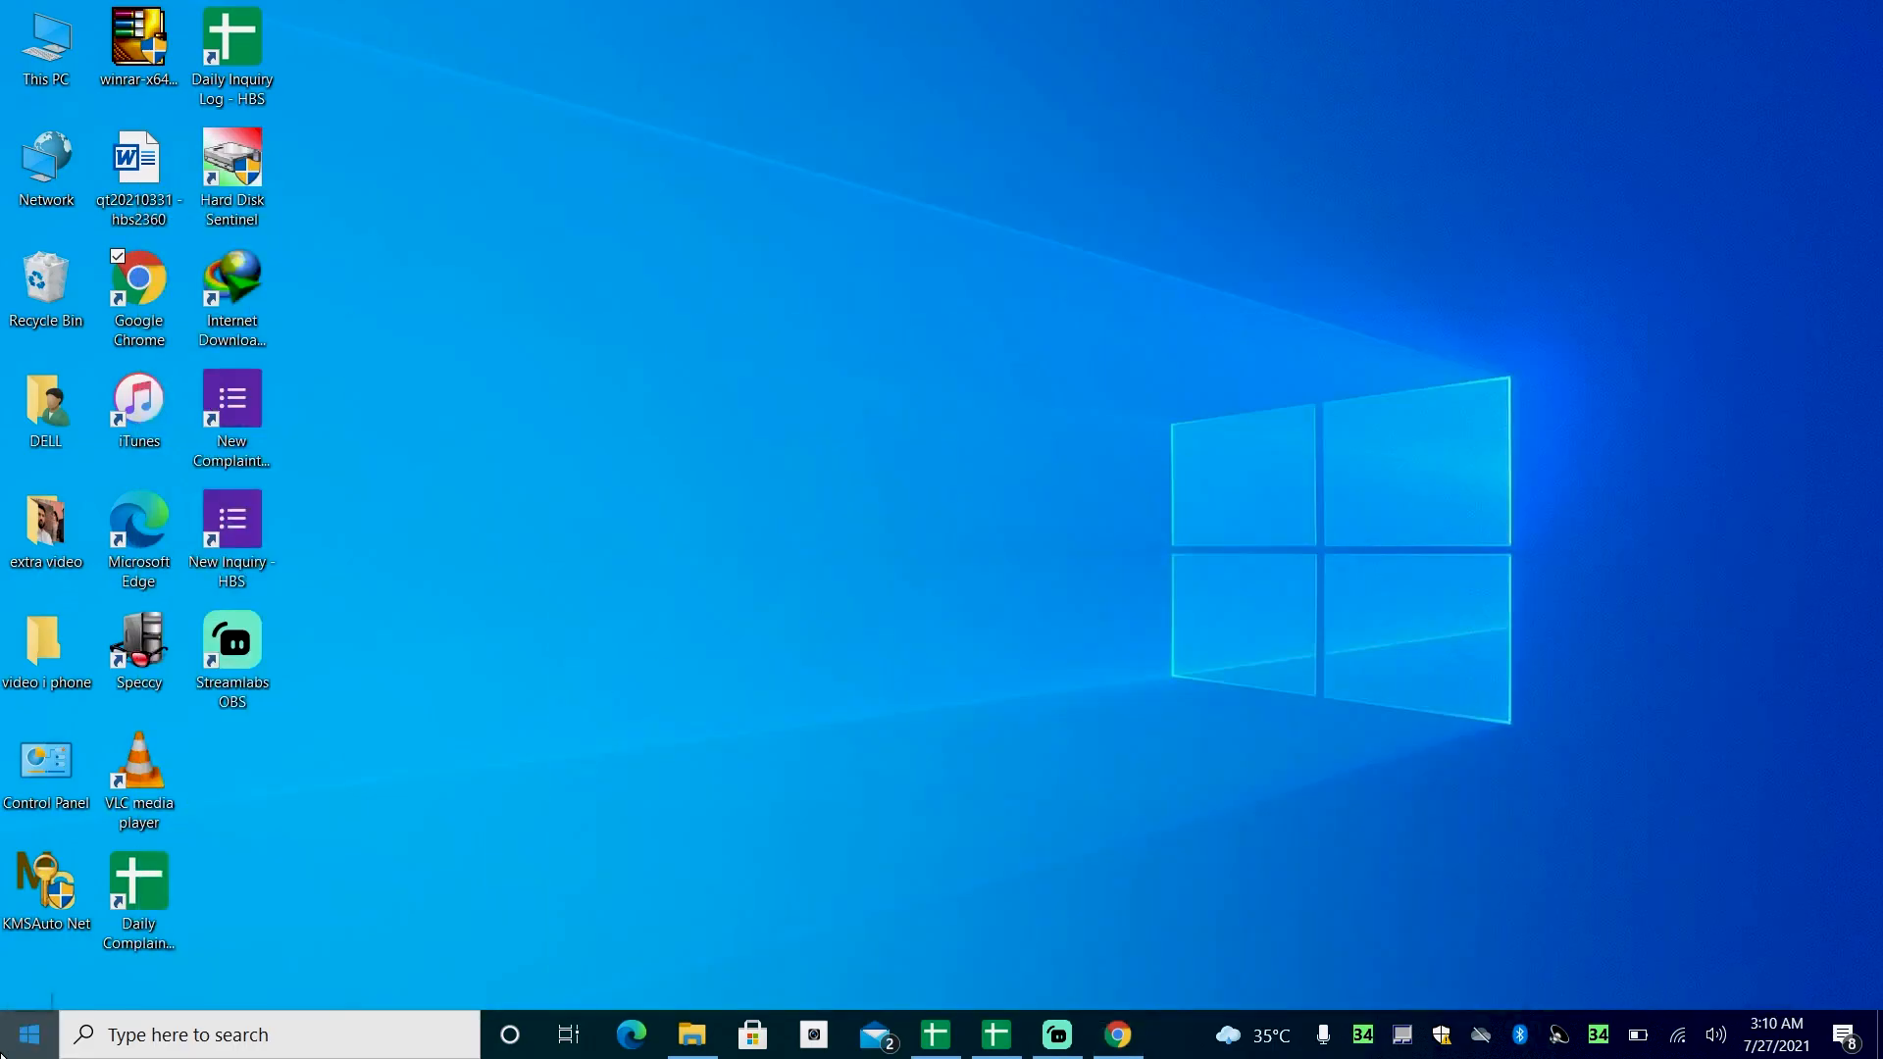
click(25, 1037)
text(con)
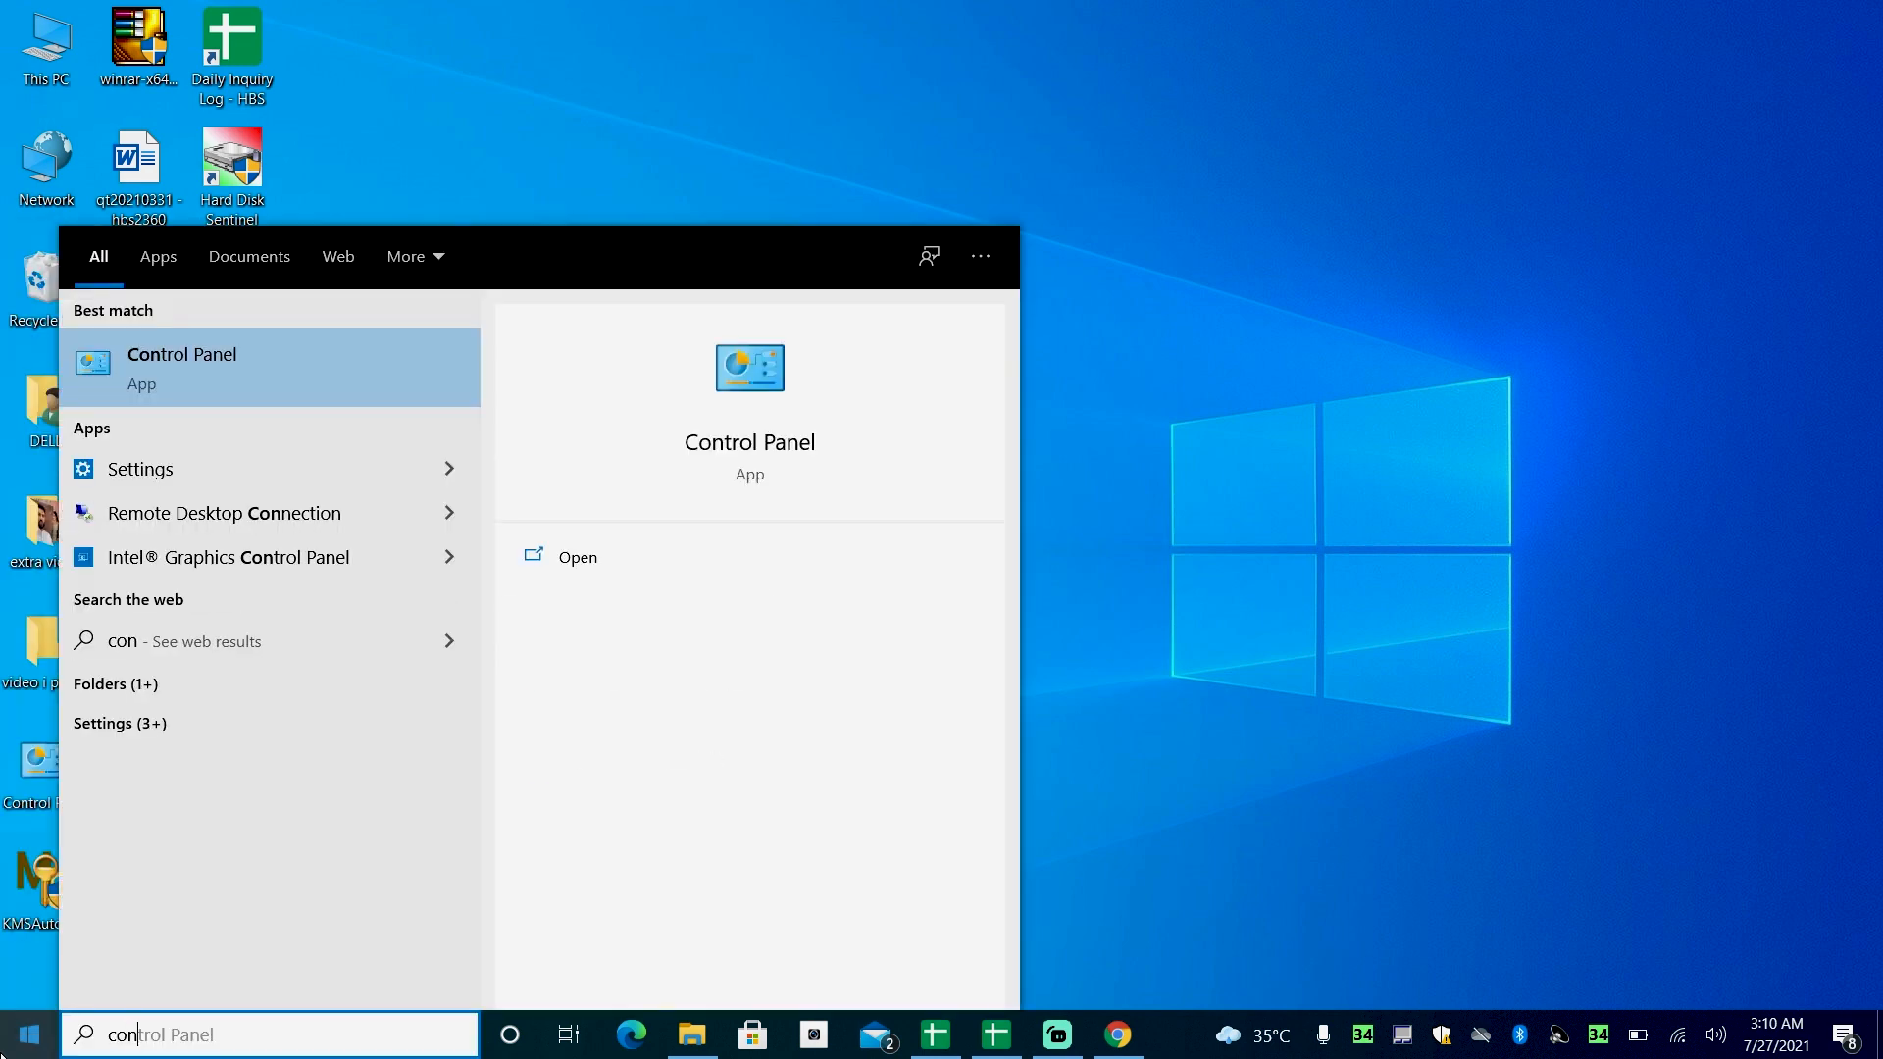
text(trol)
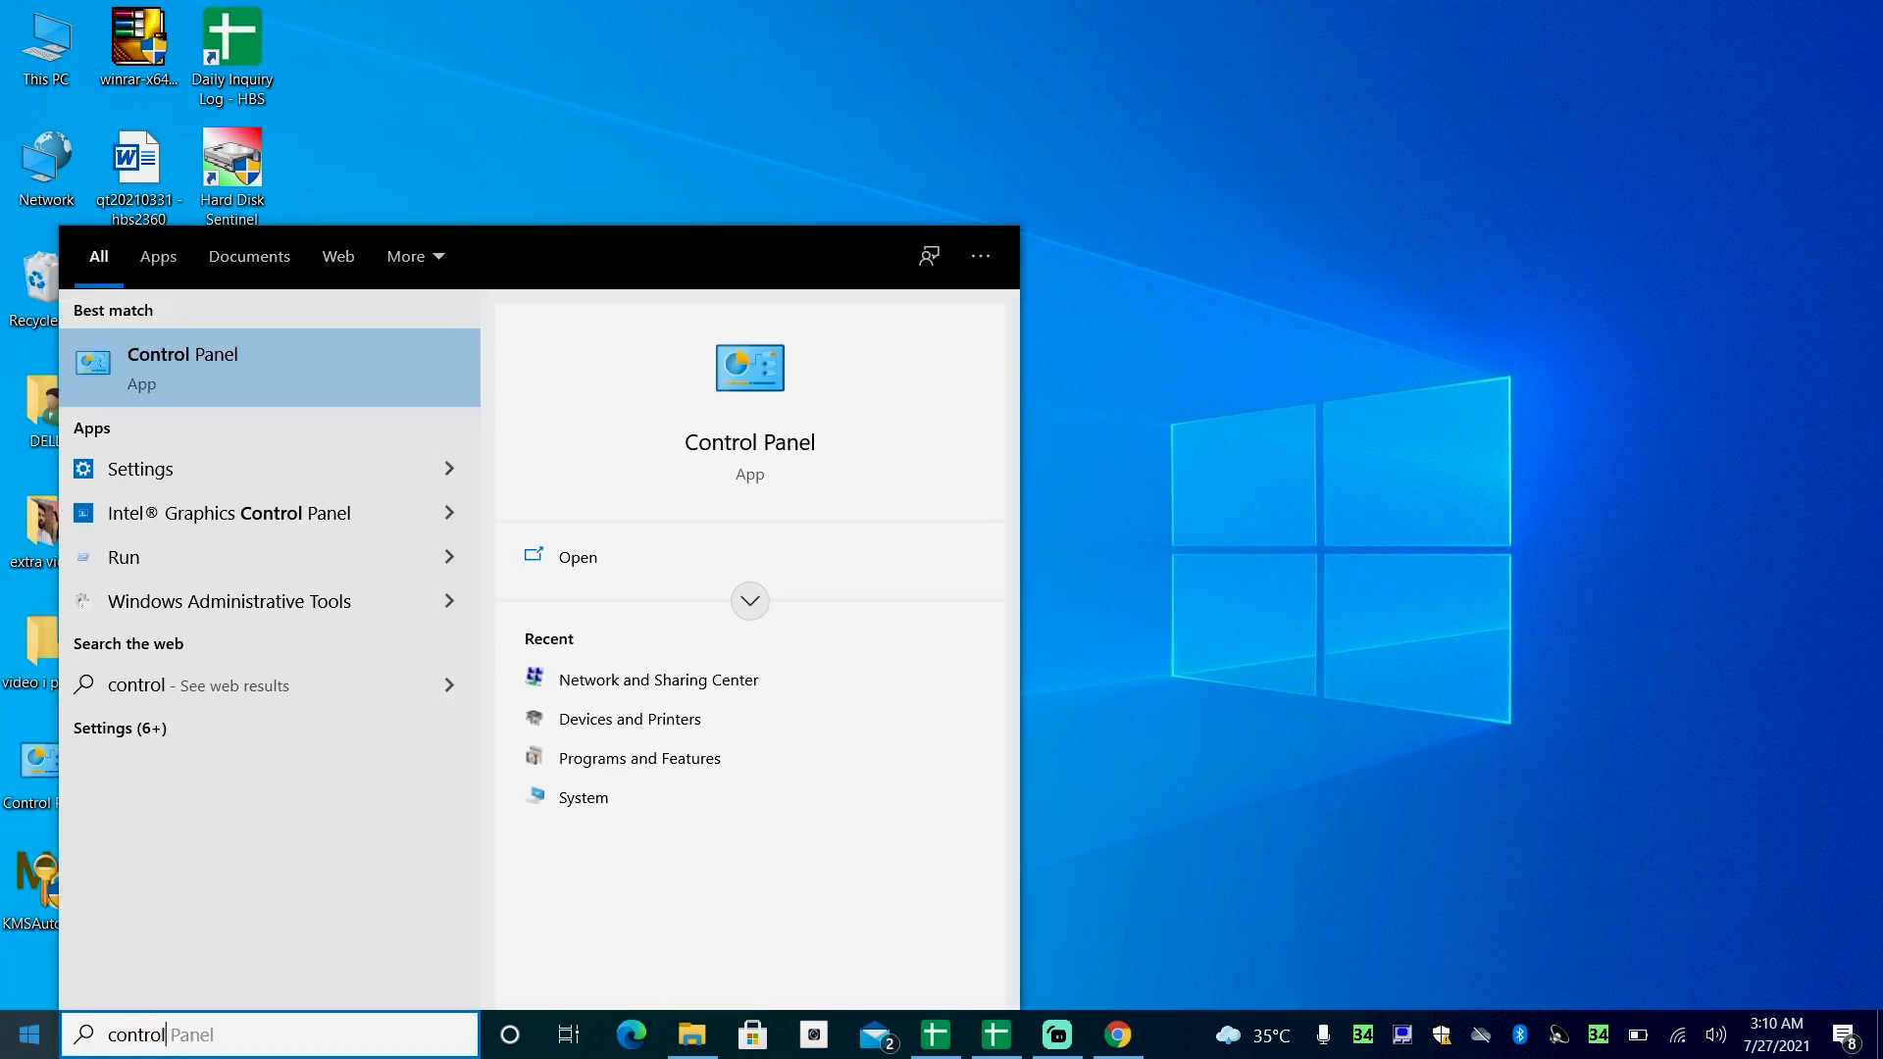
click(671, 726)
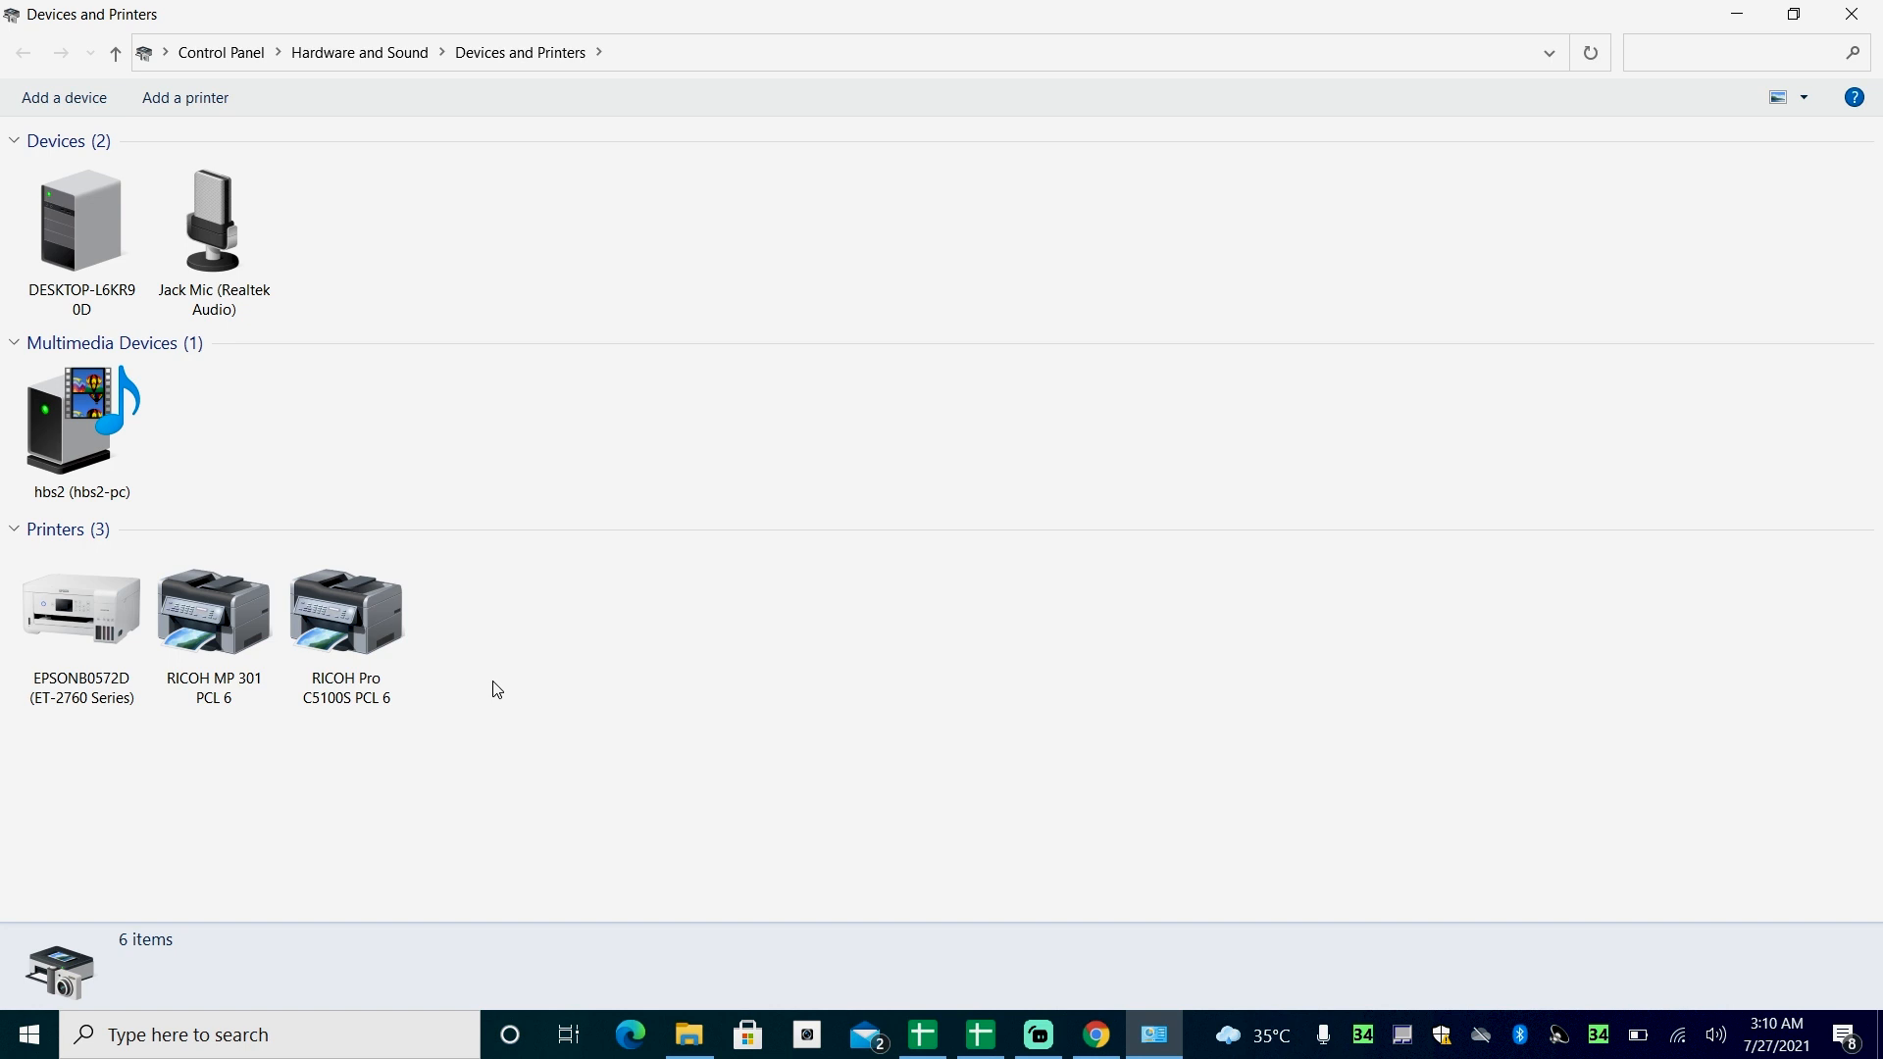
- Open the detailed settings of the printing defaults in the RICOH Pro C5100S PCL 6 printer properties
right_click(359, 618)
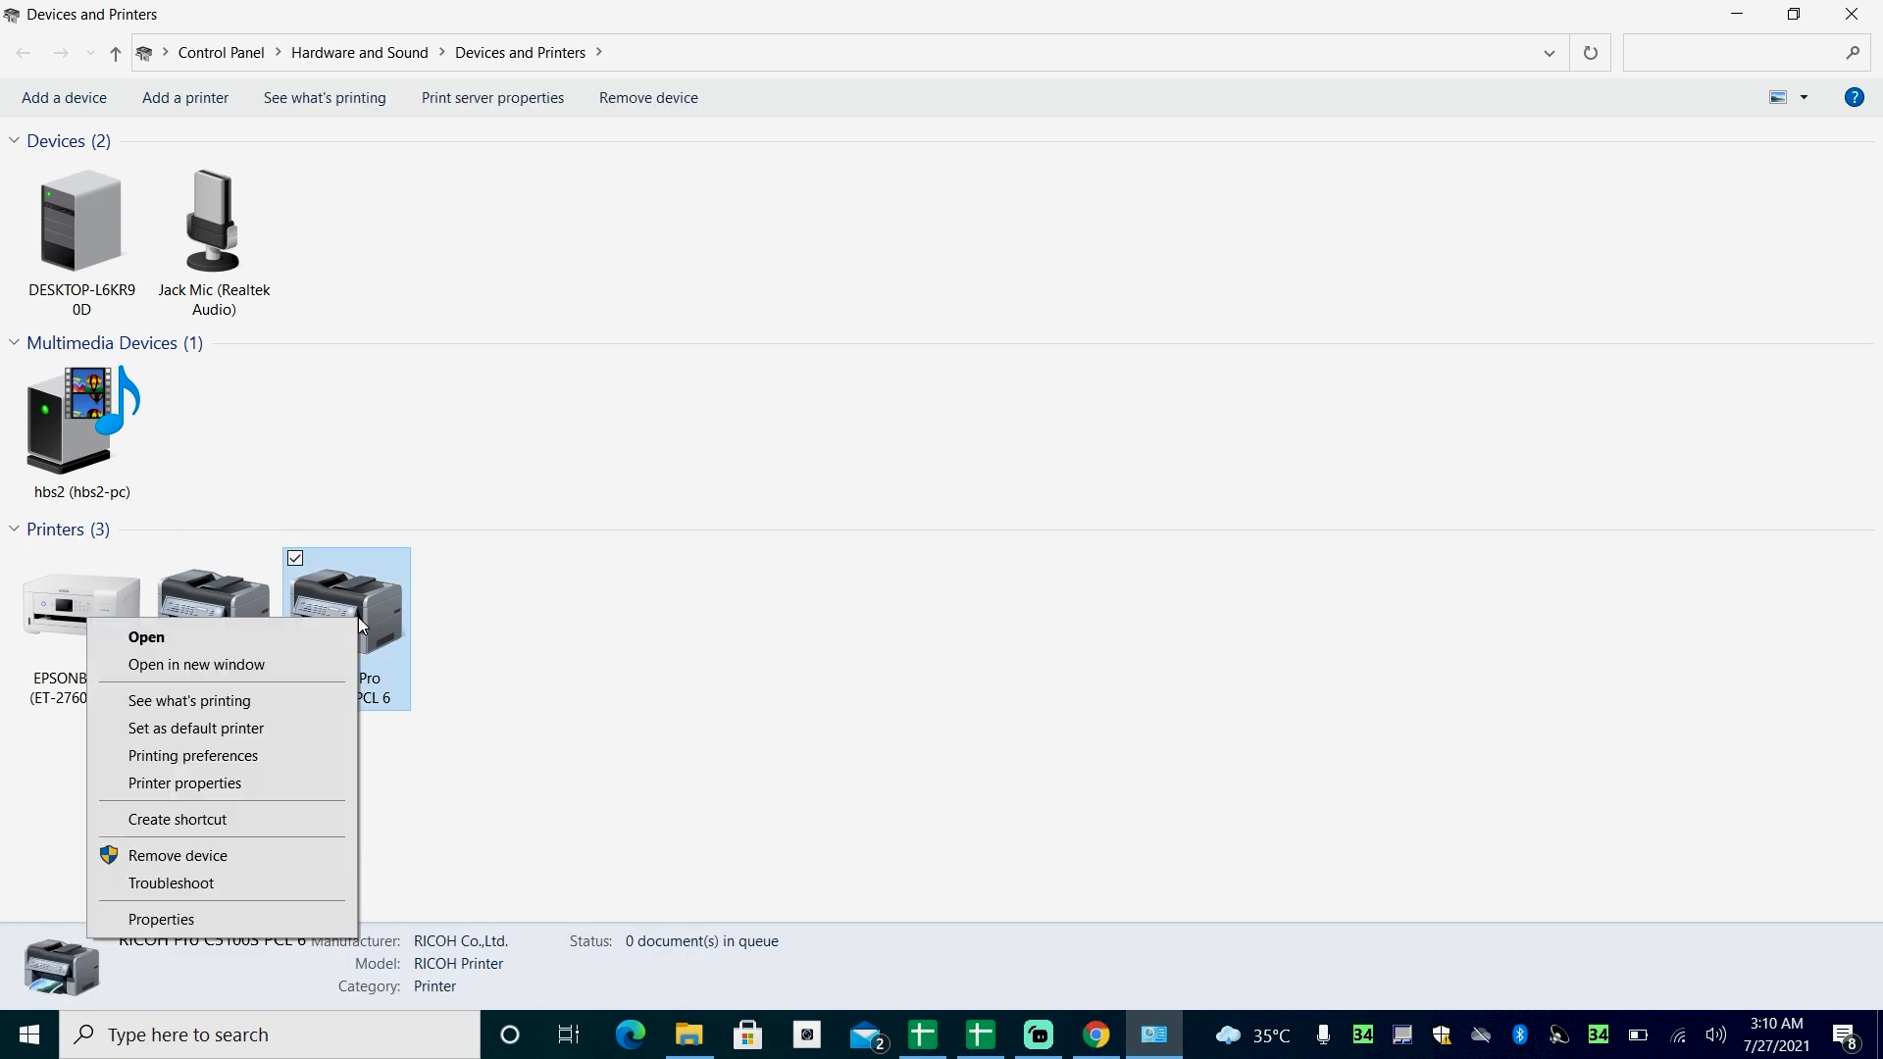
click(281, 787)
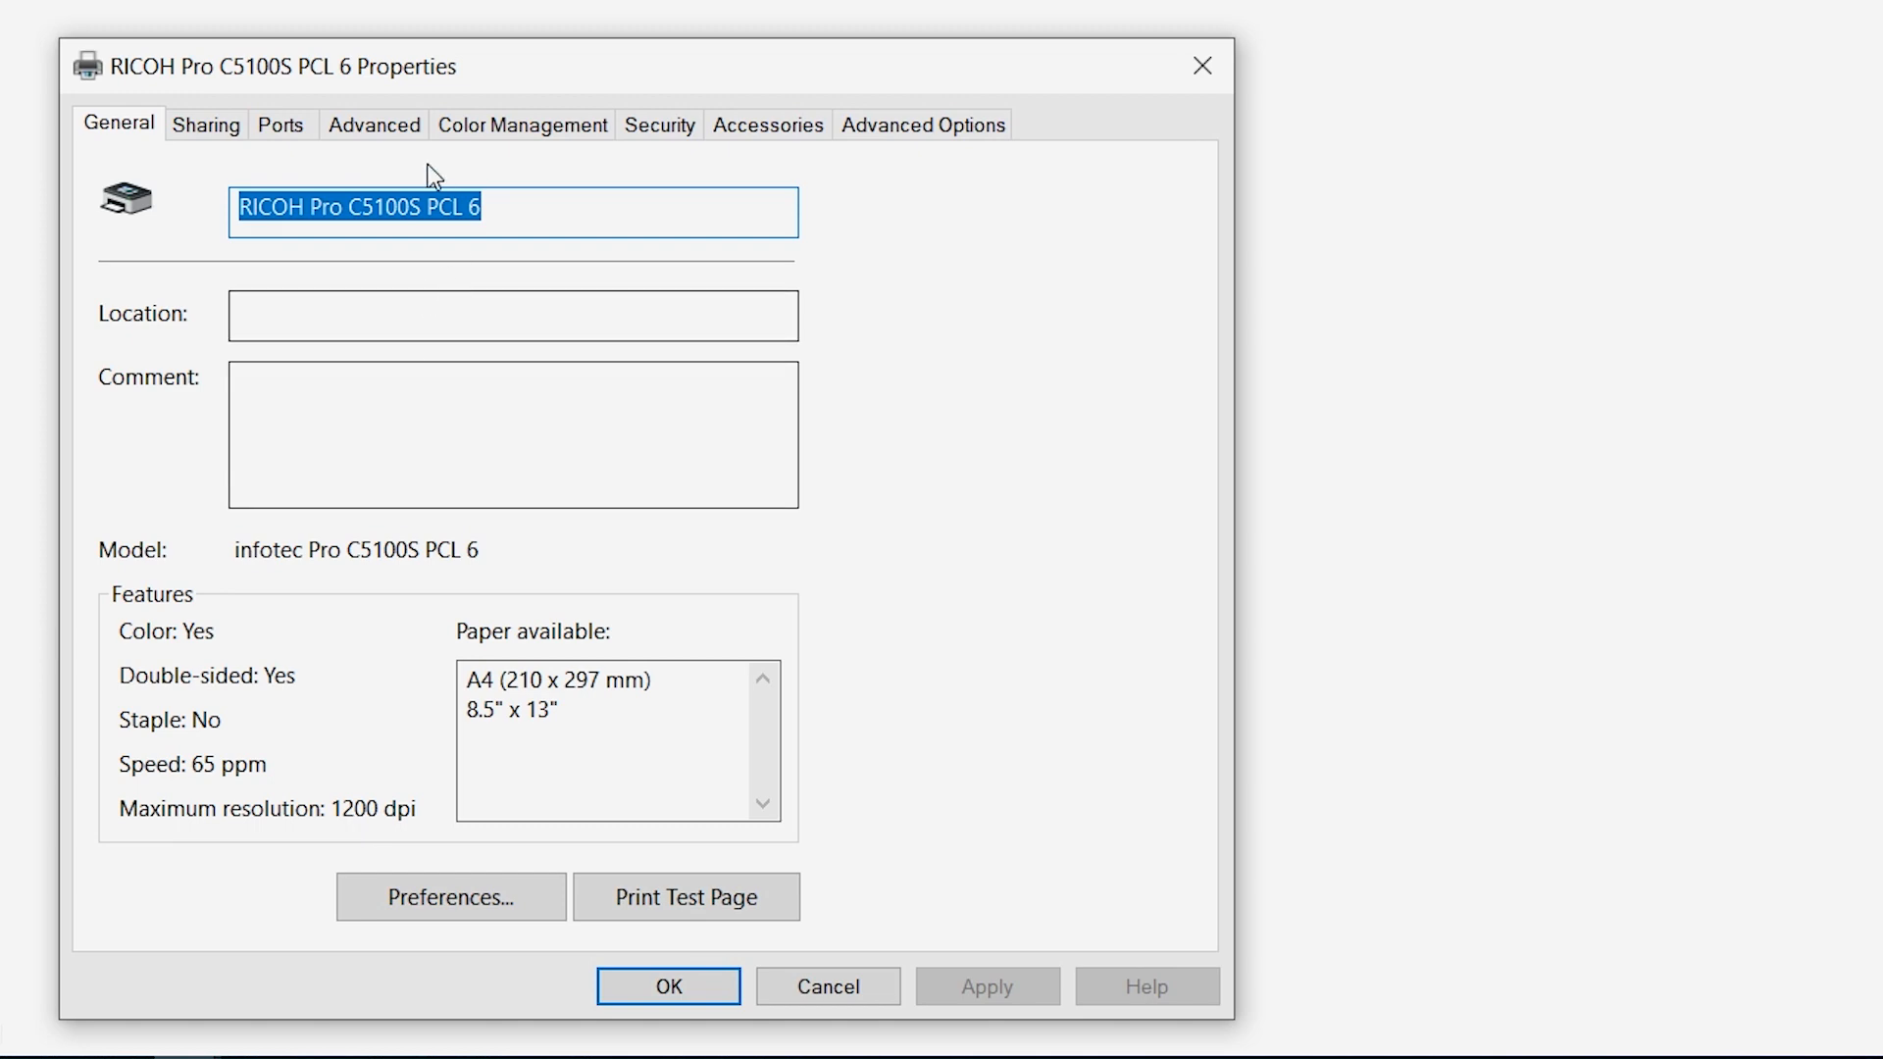
click(396, 134)
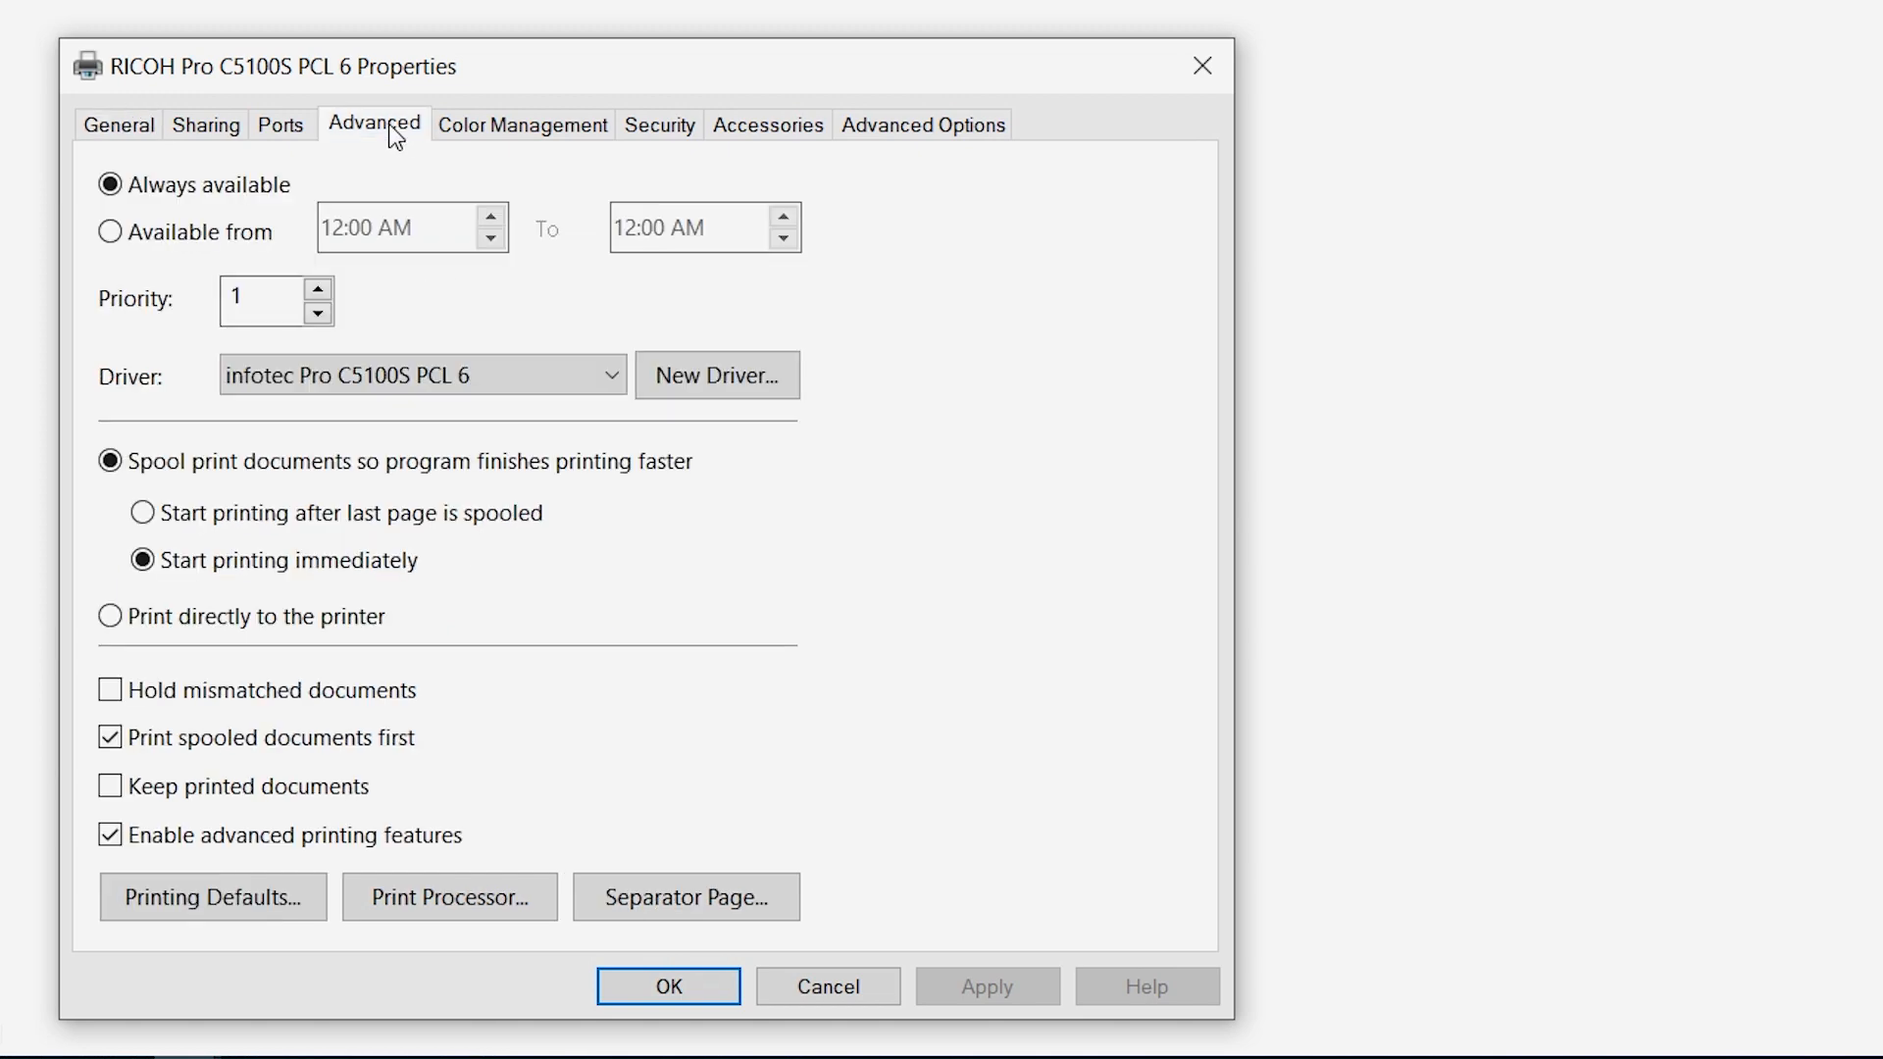
click(195, 908)
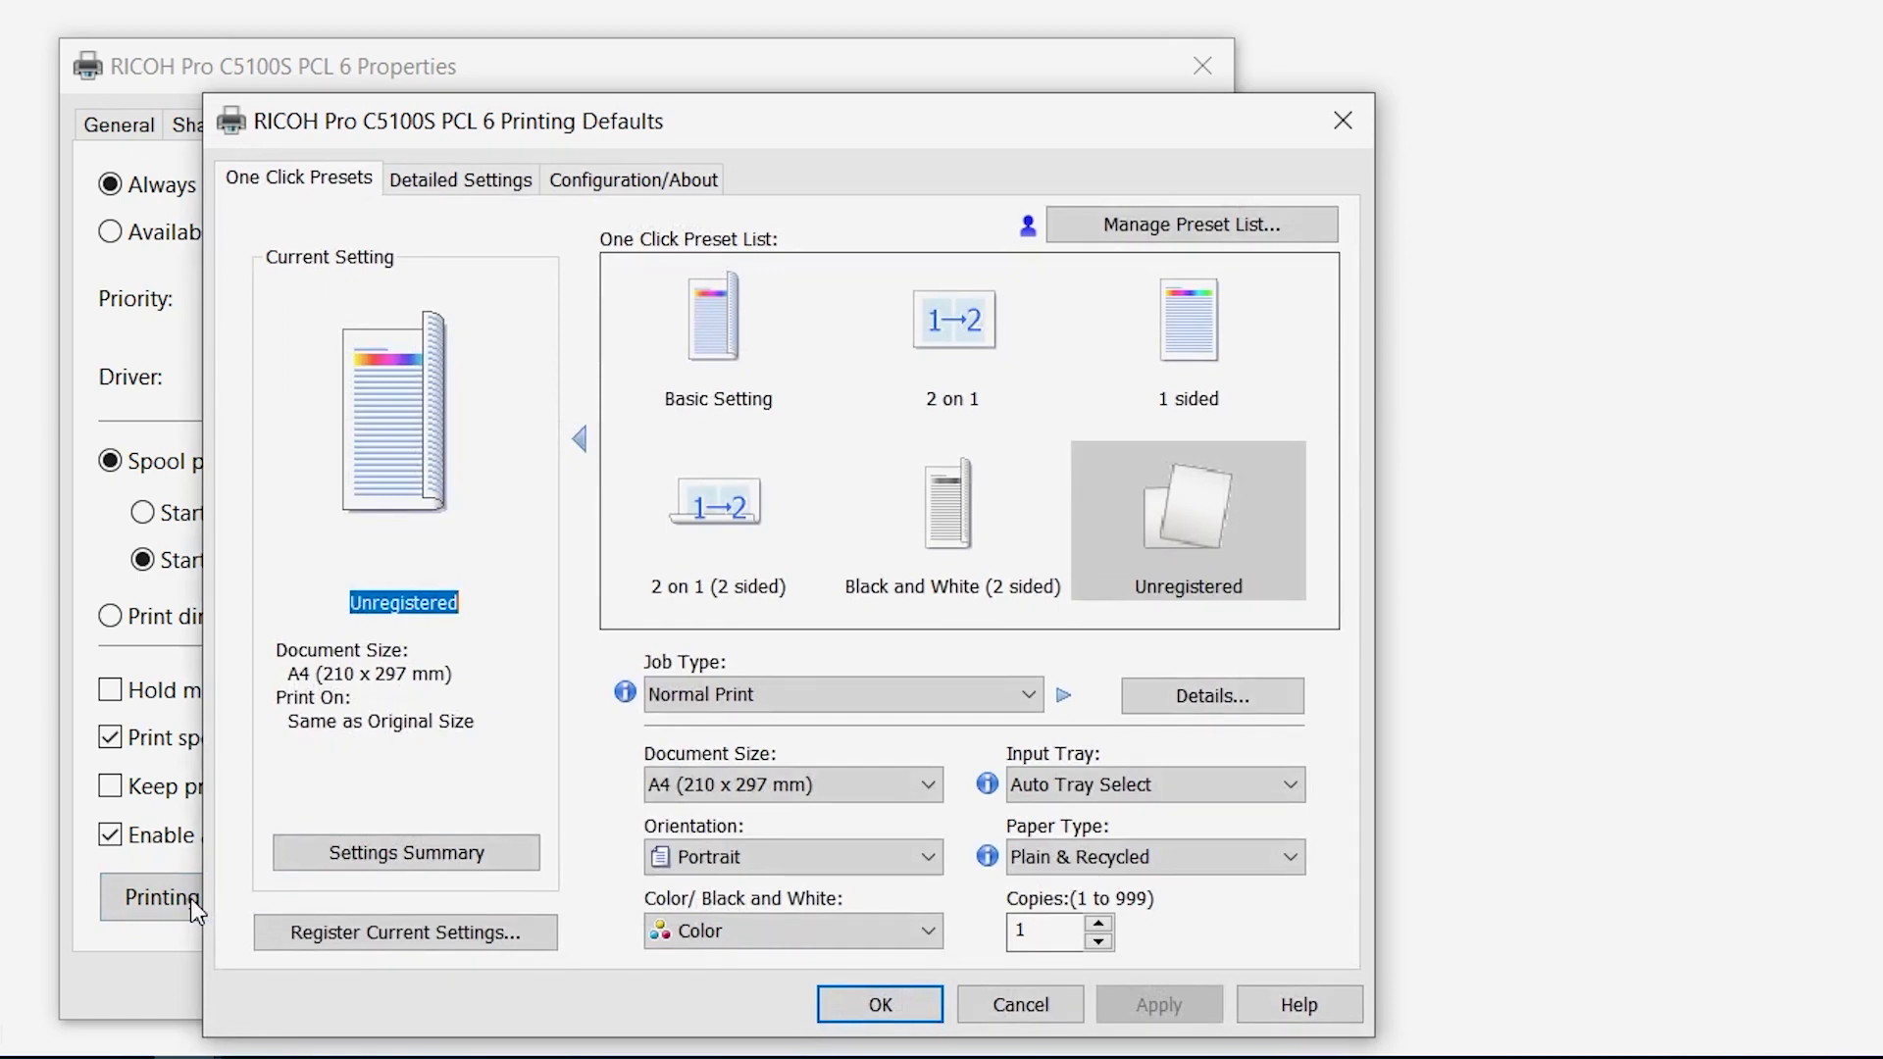
click(476, 184)
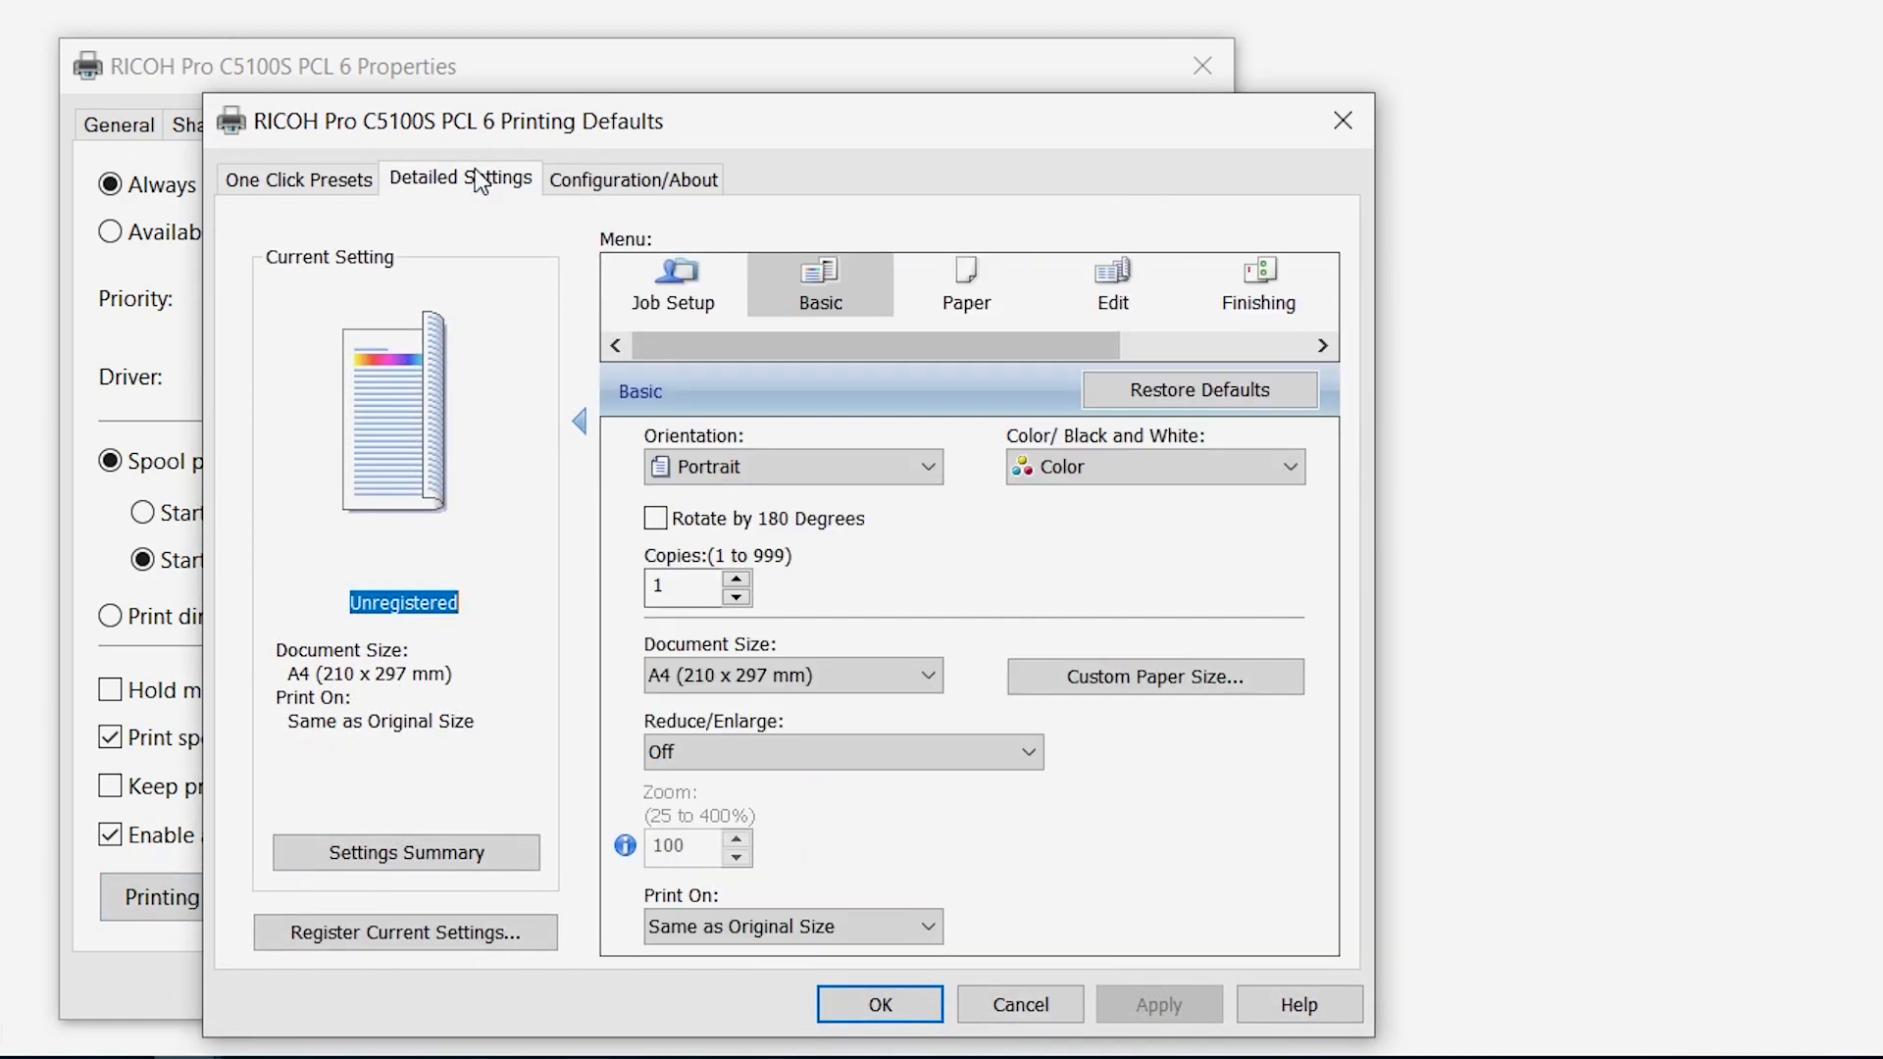
- Show the Job Setup settings and confirm the printing defaults with the User Code left blank
click(680, 279)
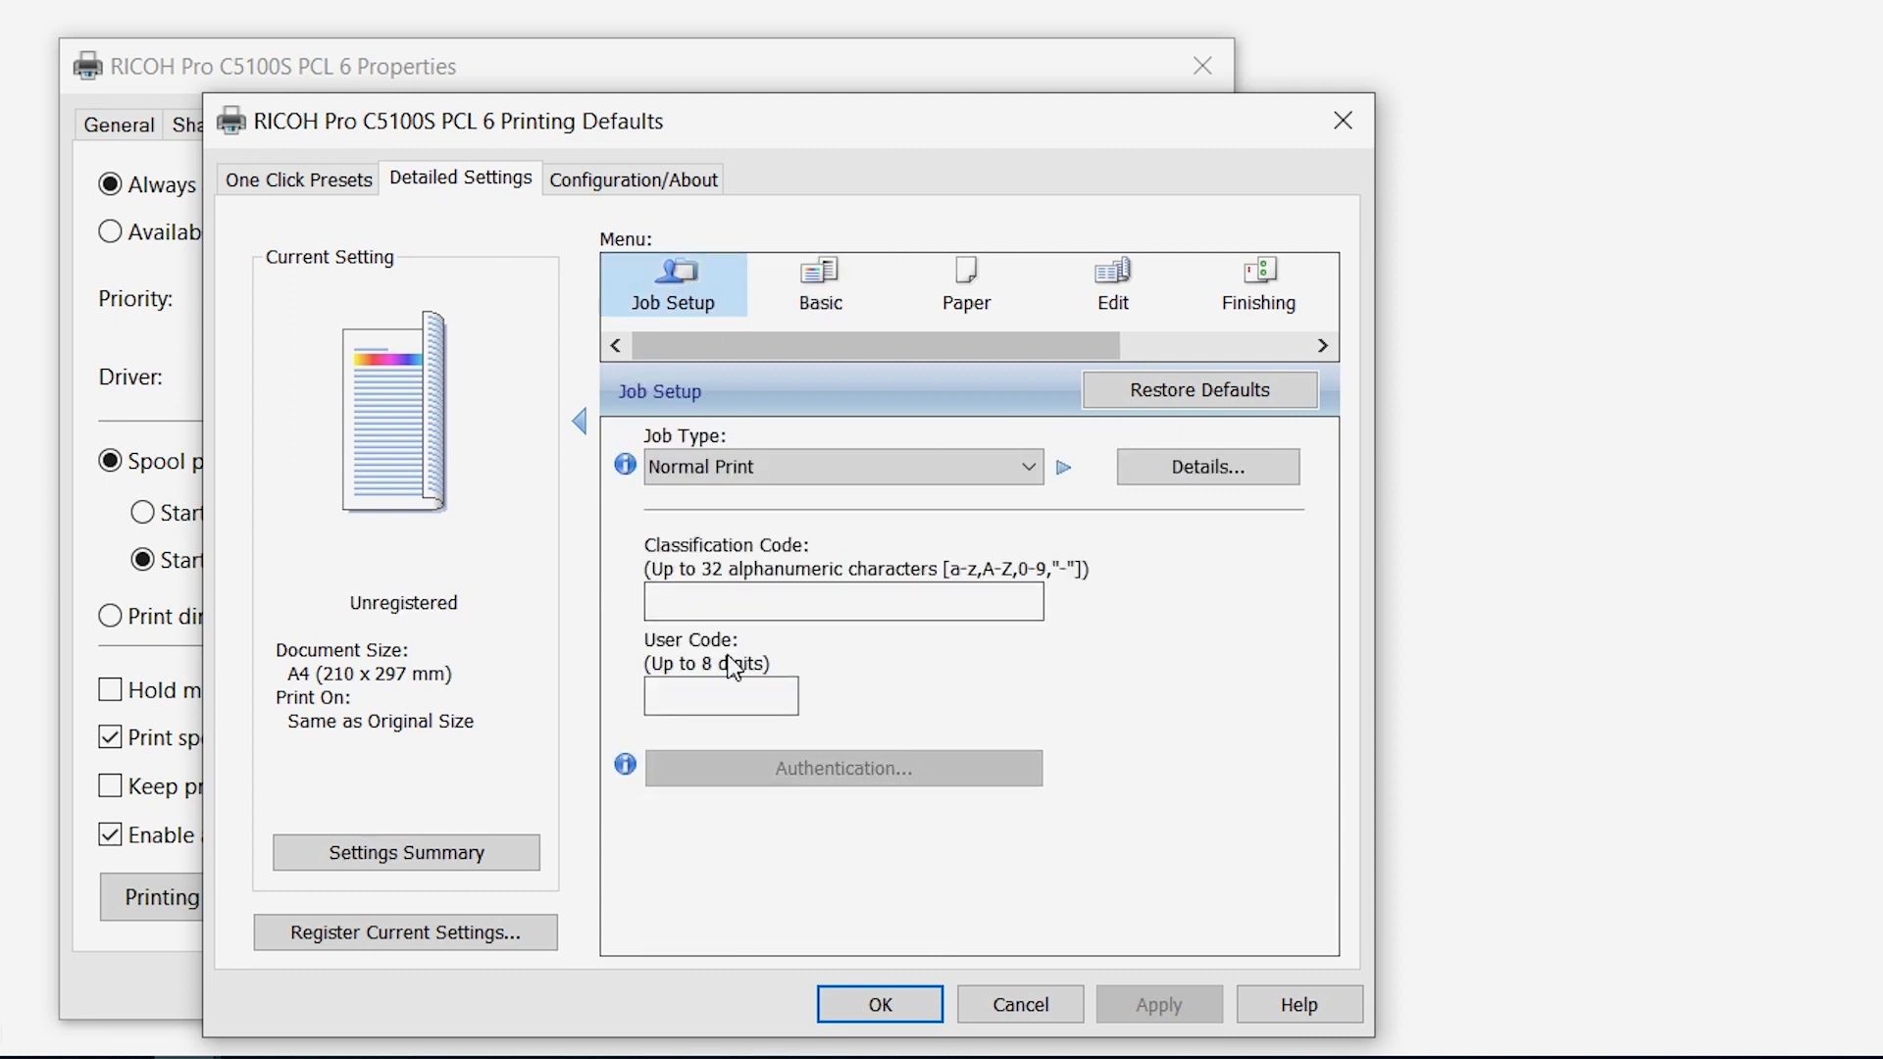
click(730, 692)
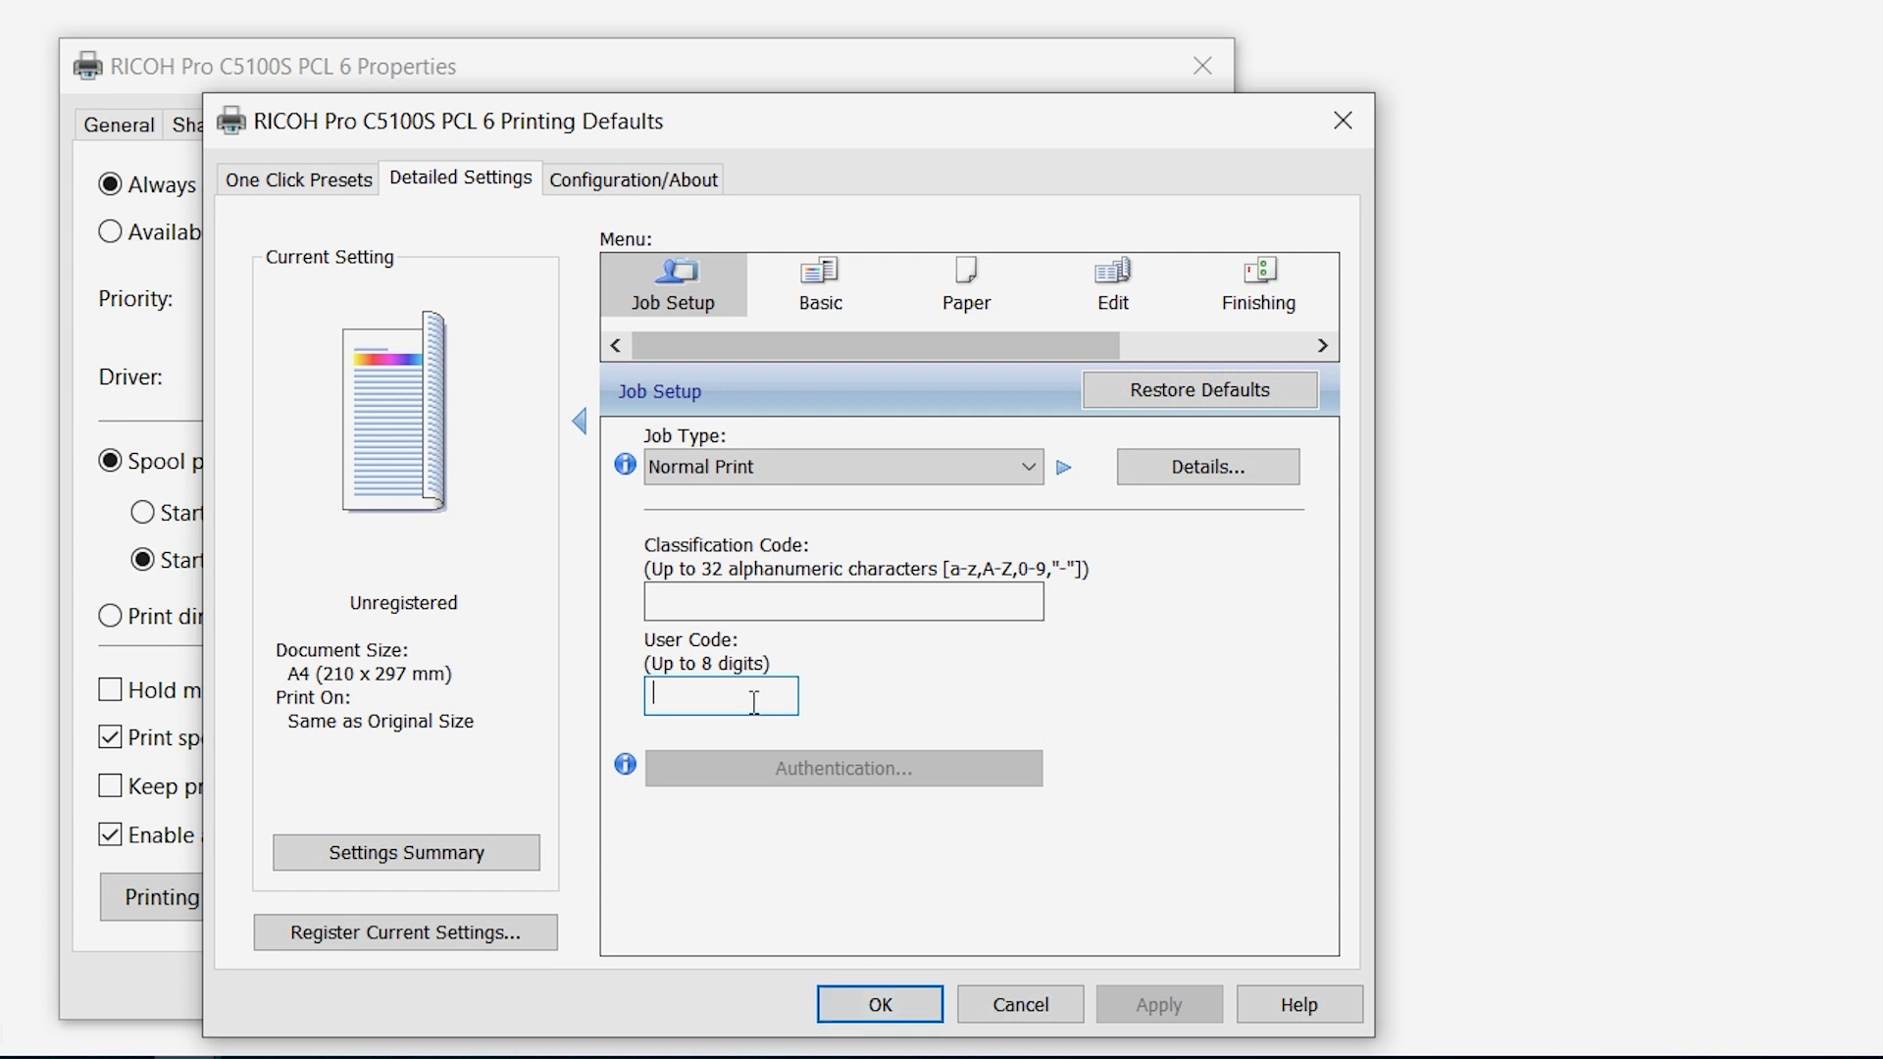
click(915, 1008)
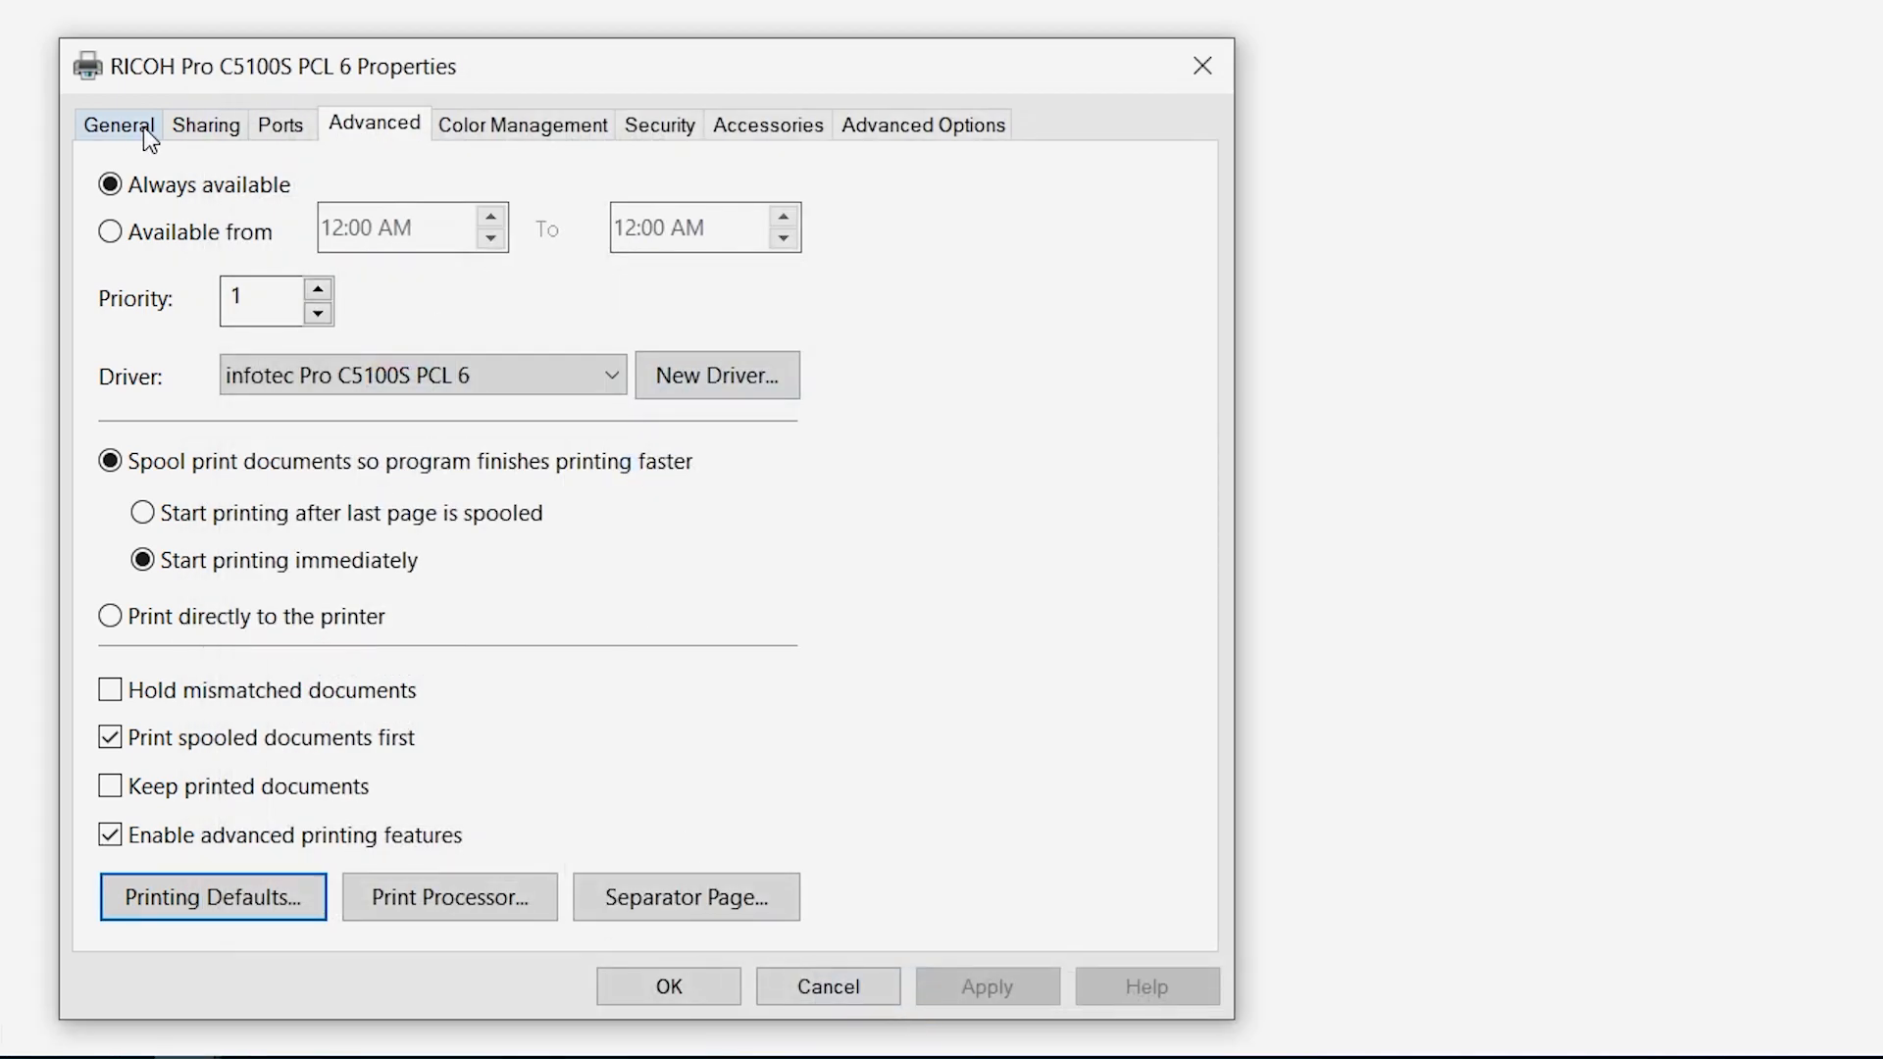
- Print a test page without a user code from the printer properties and close the properties
click(144, 127)
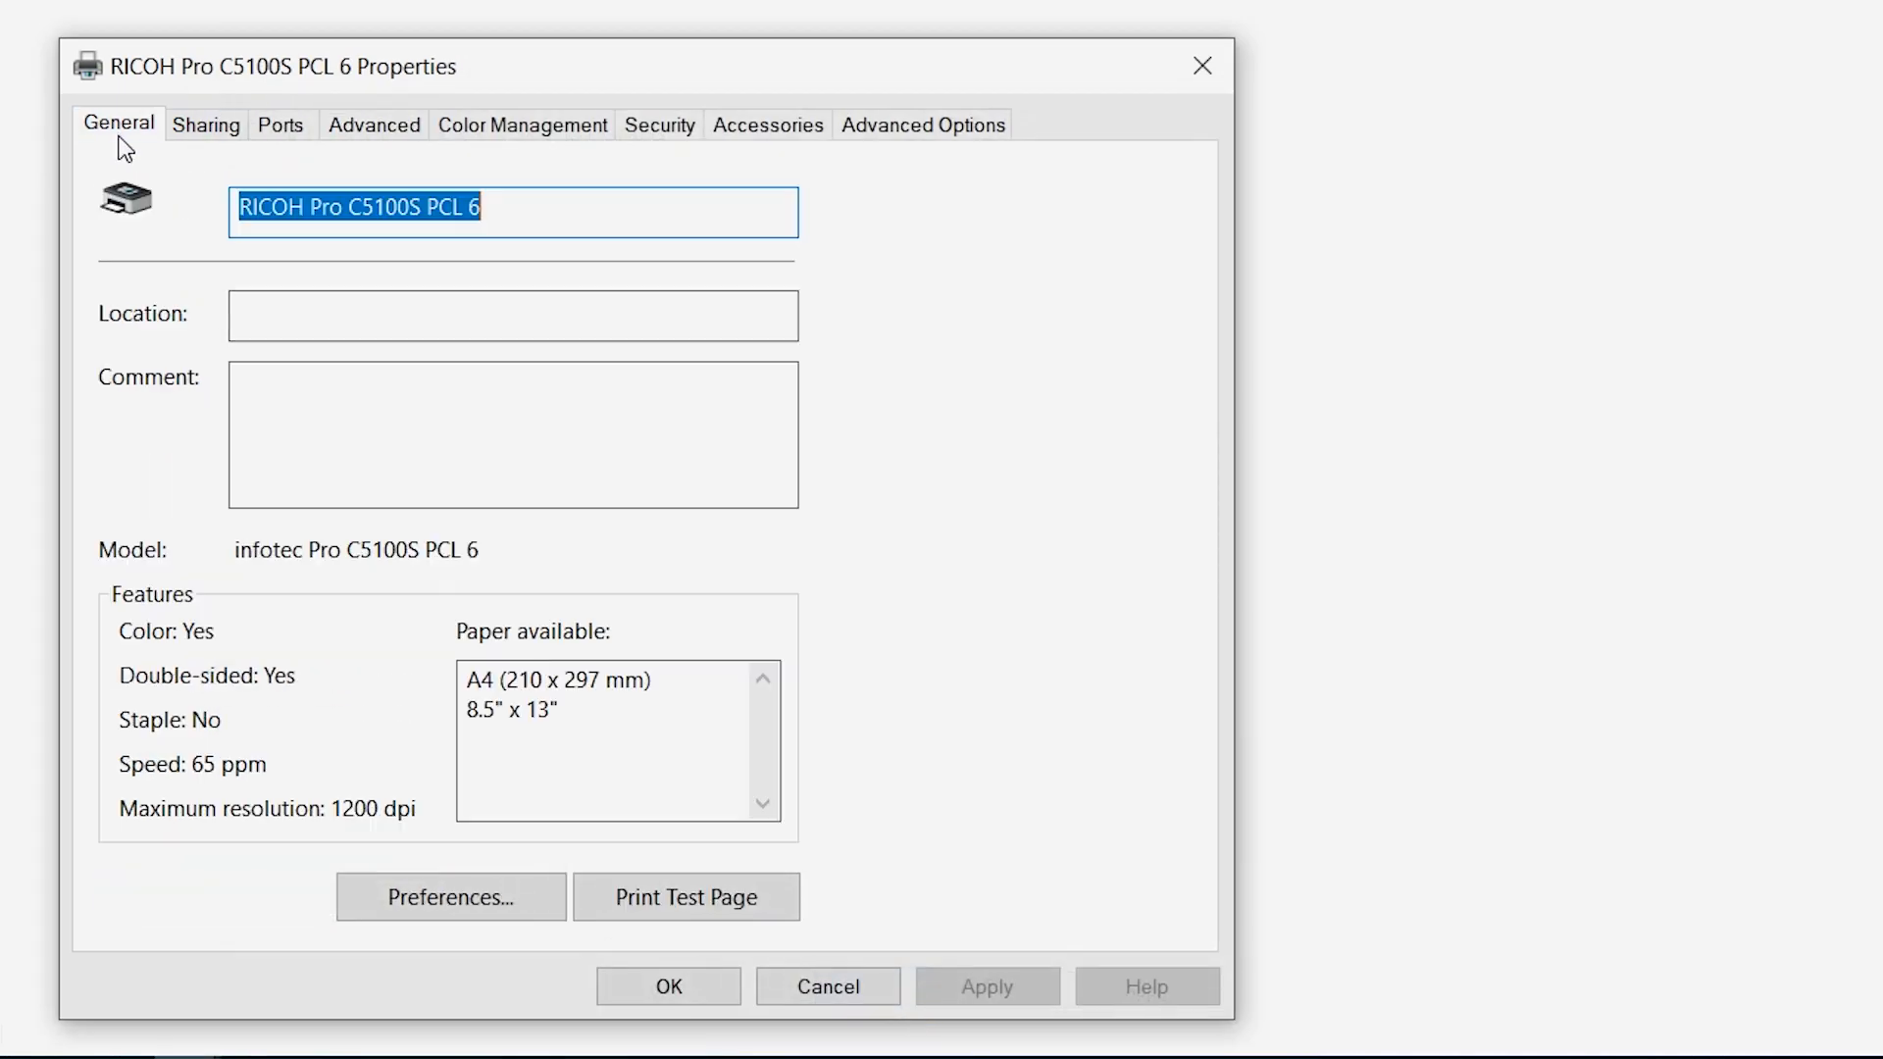
click(657, 889)
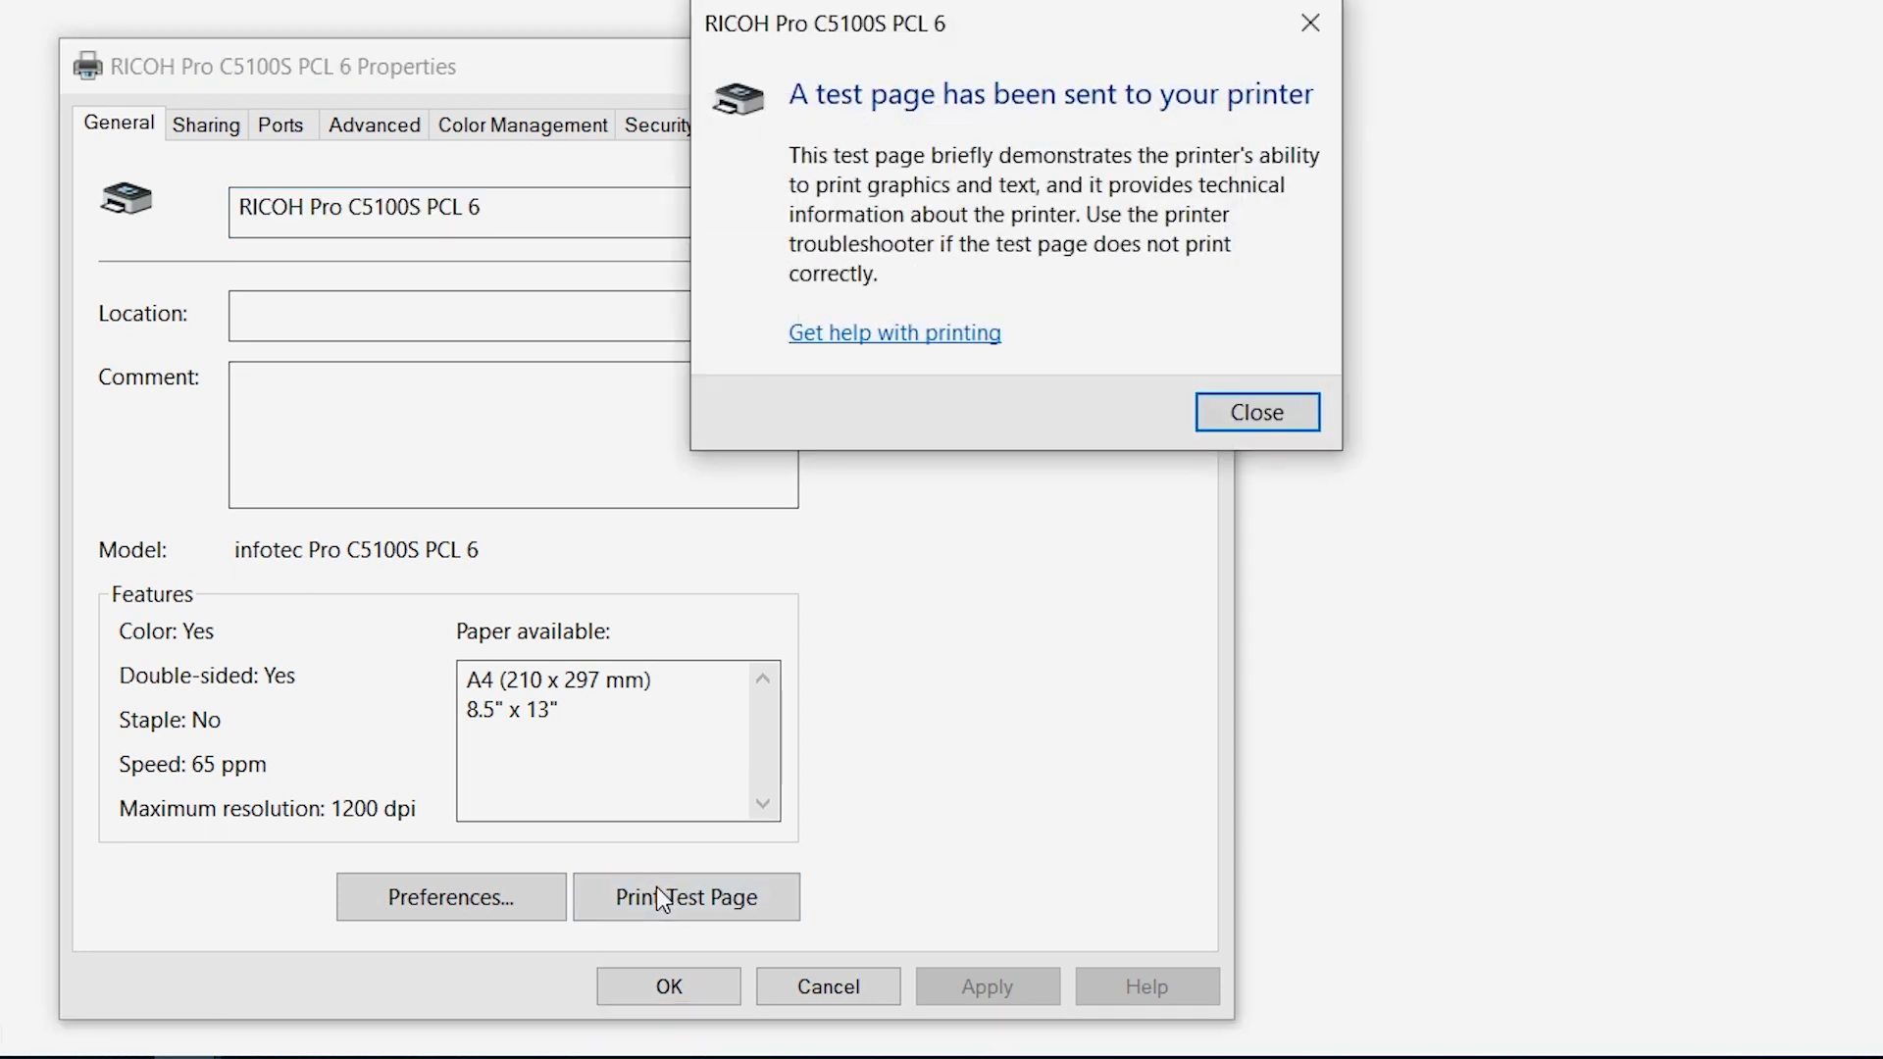
click(1265, 402)
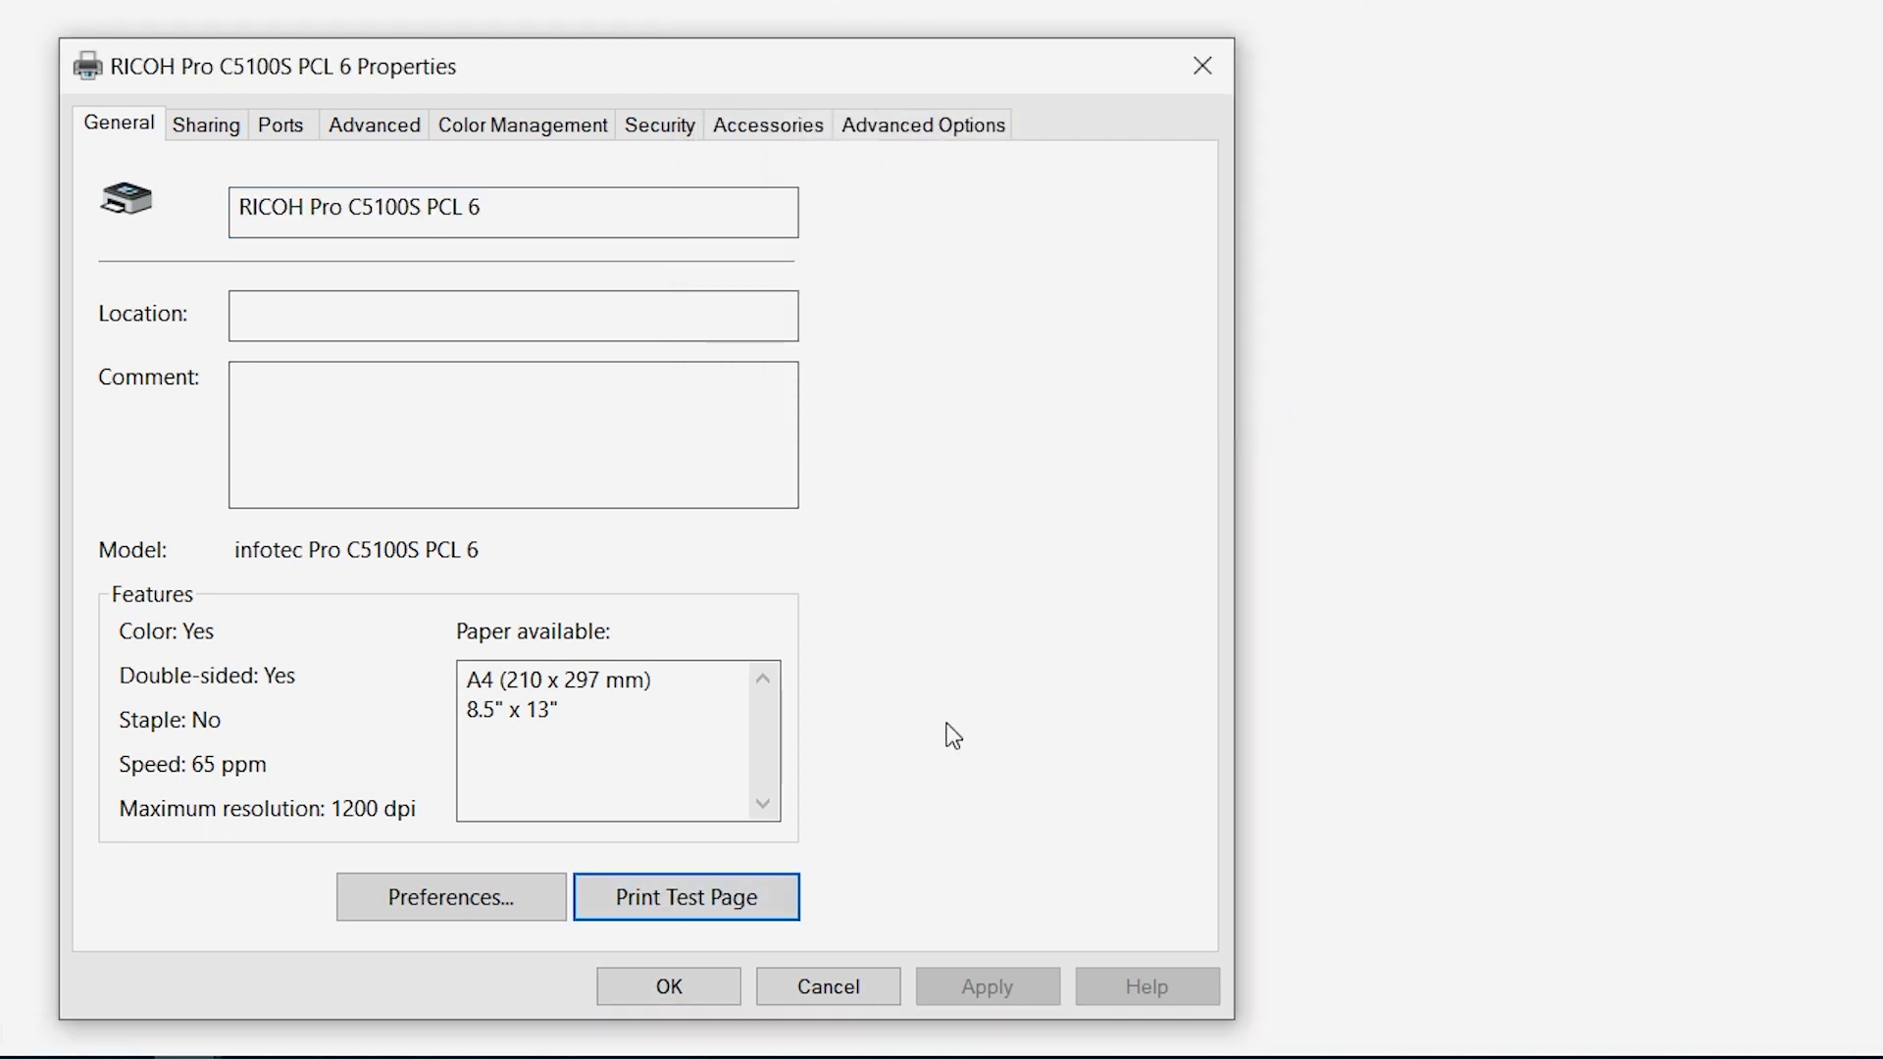
click(677, 989)
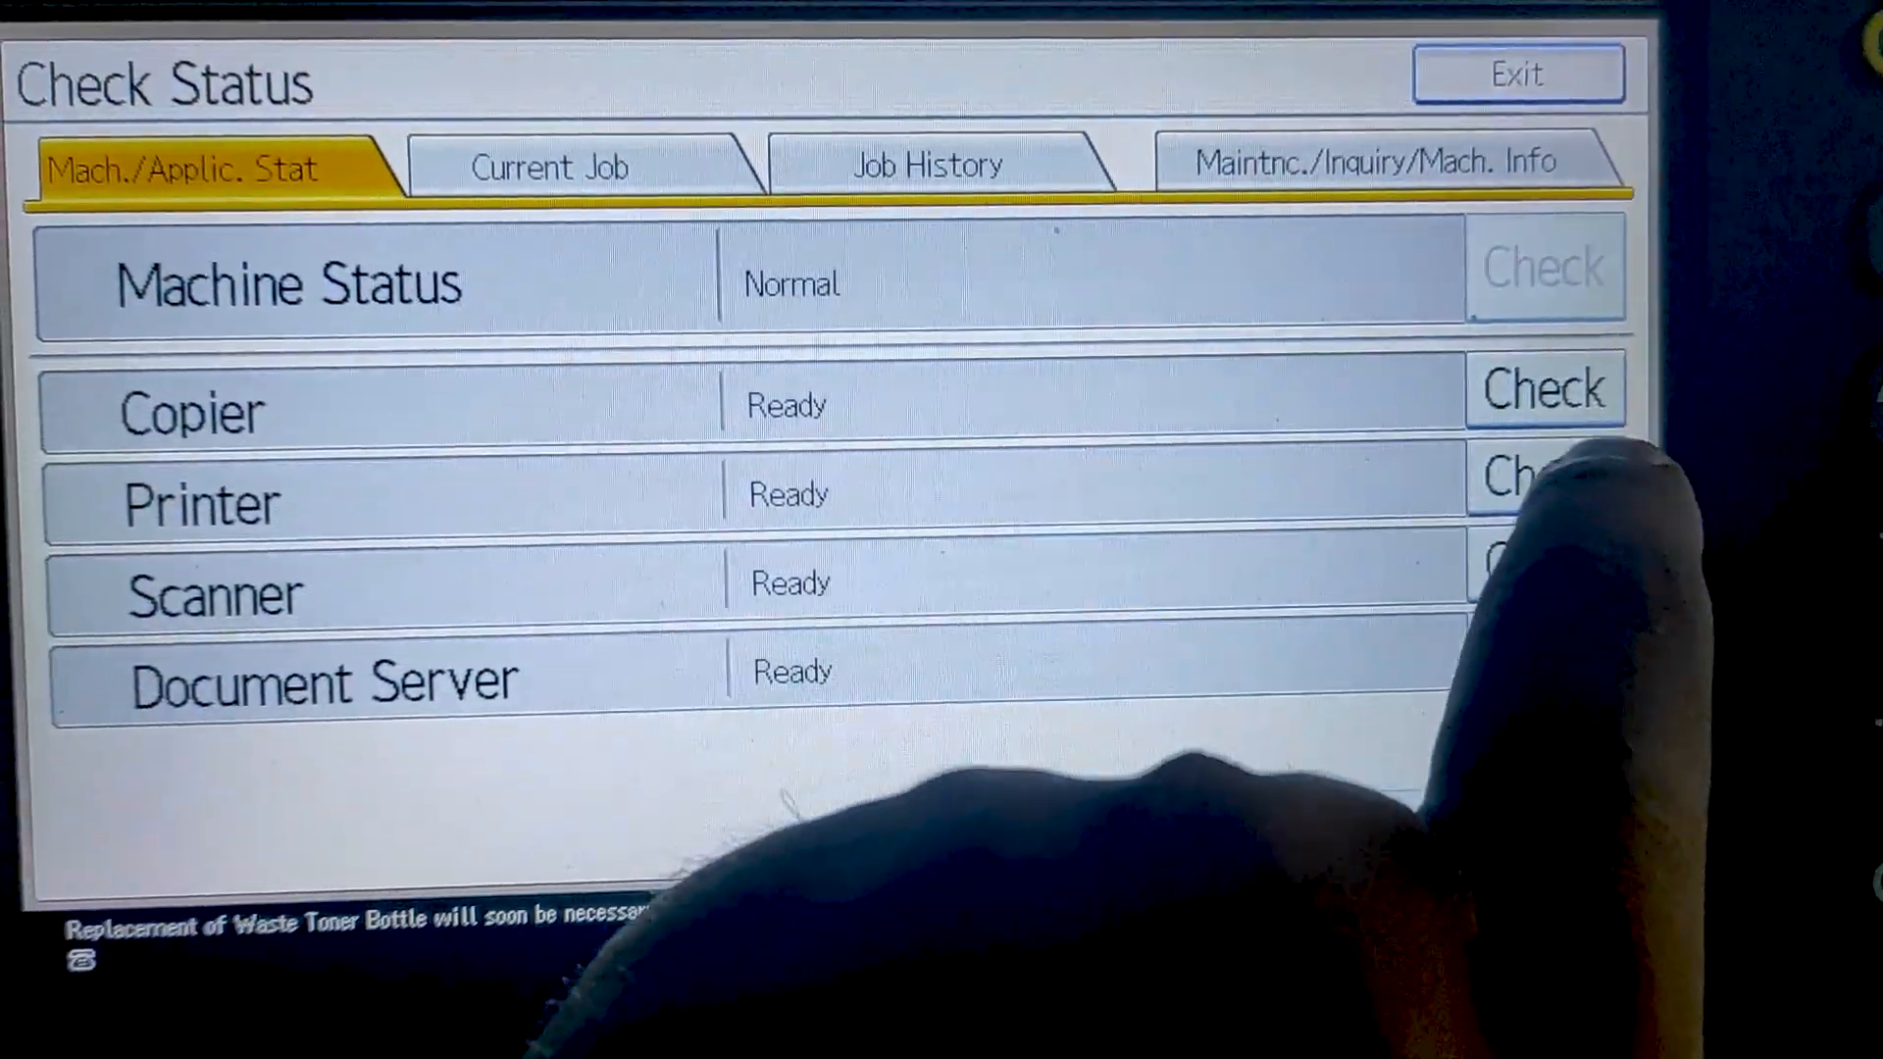
click(1487, 636)
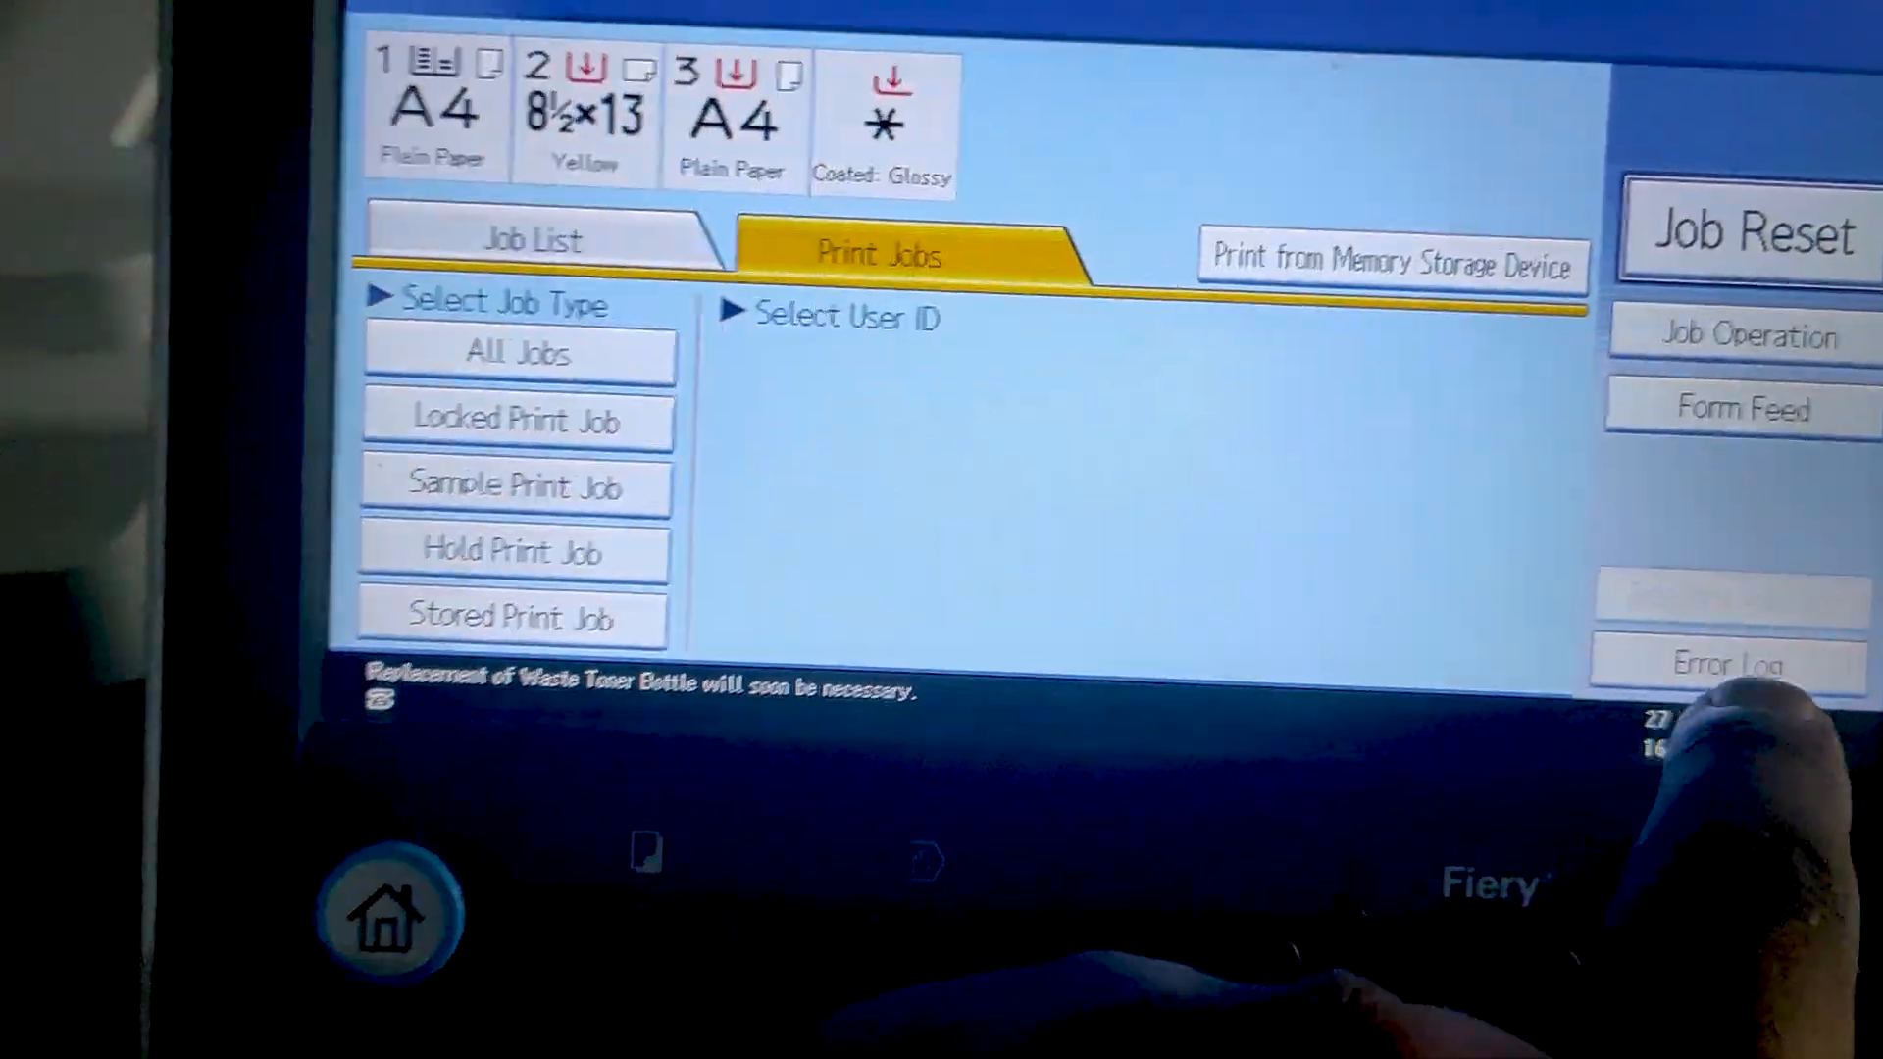
click(1508, 870)
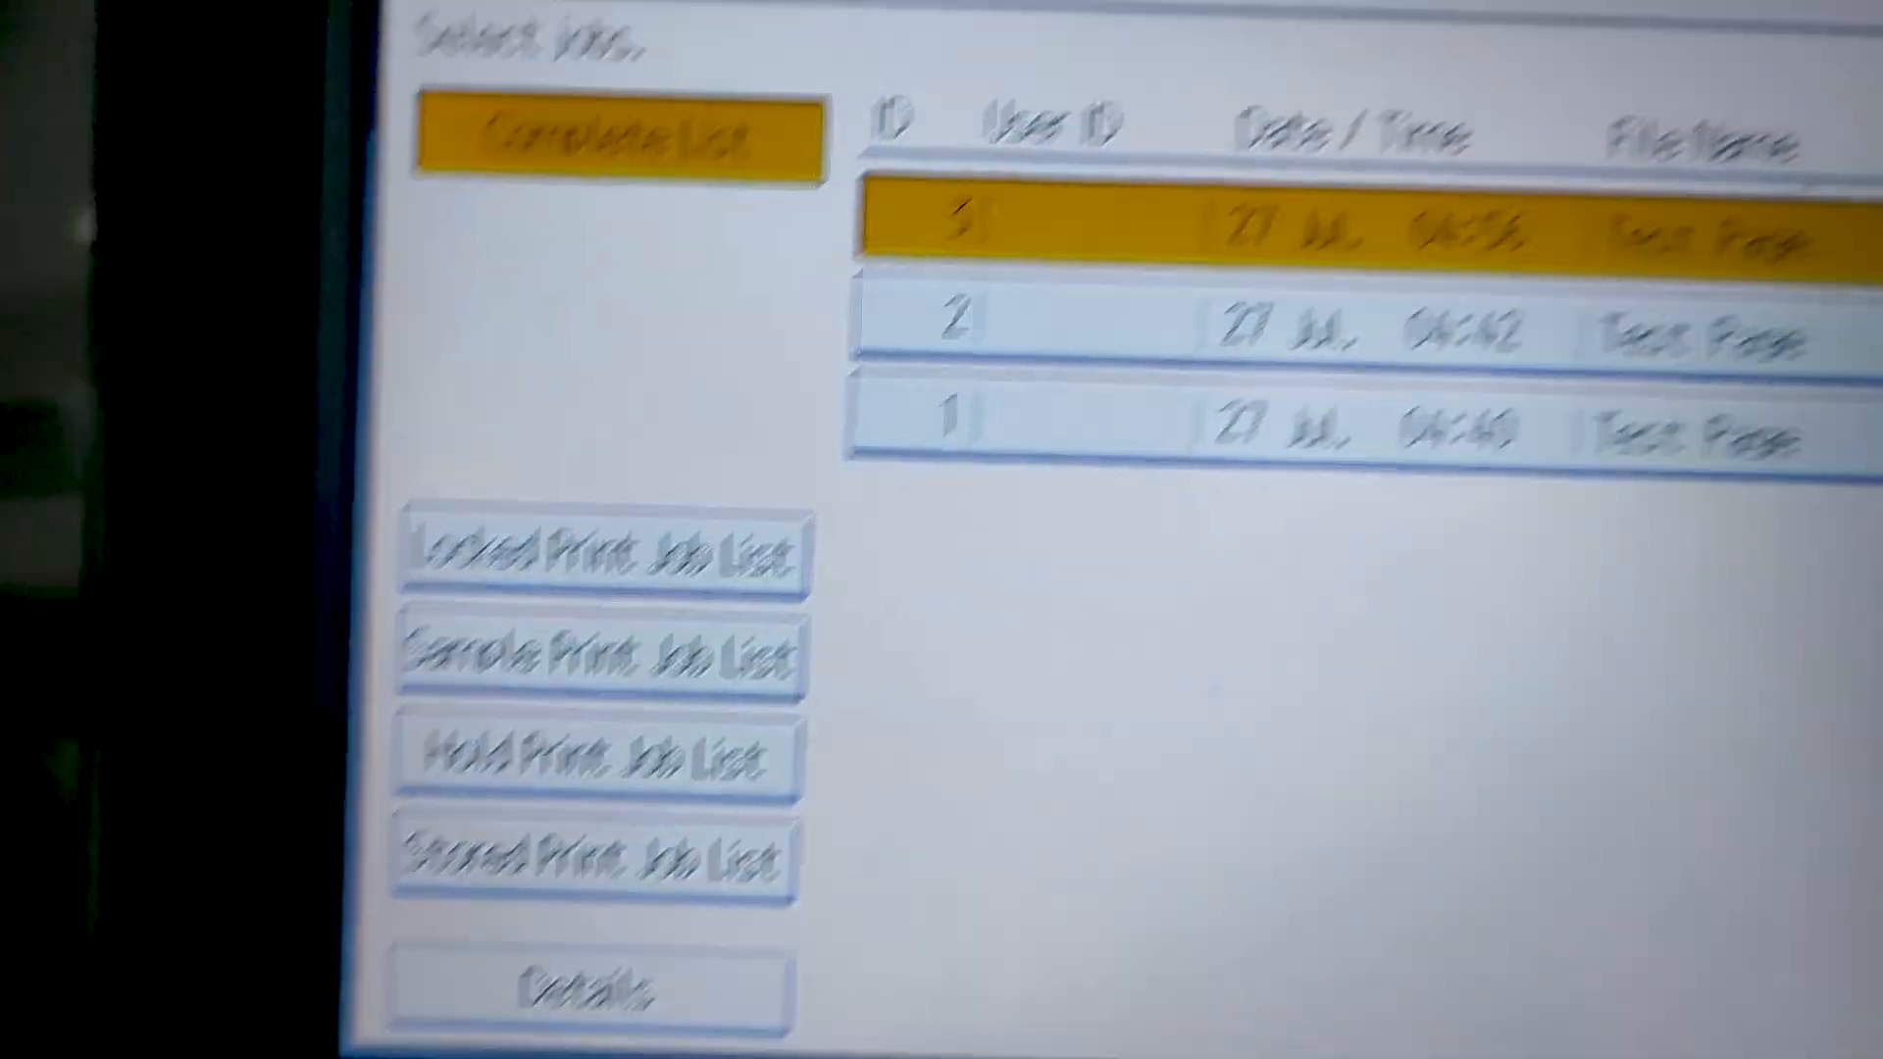
click(588, 988)
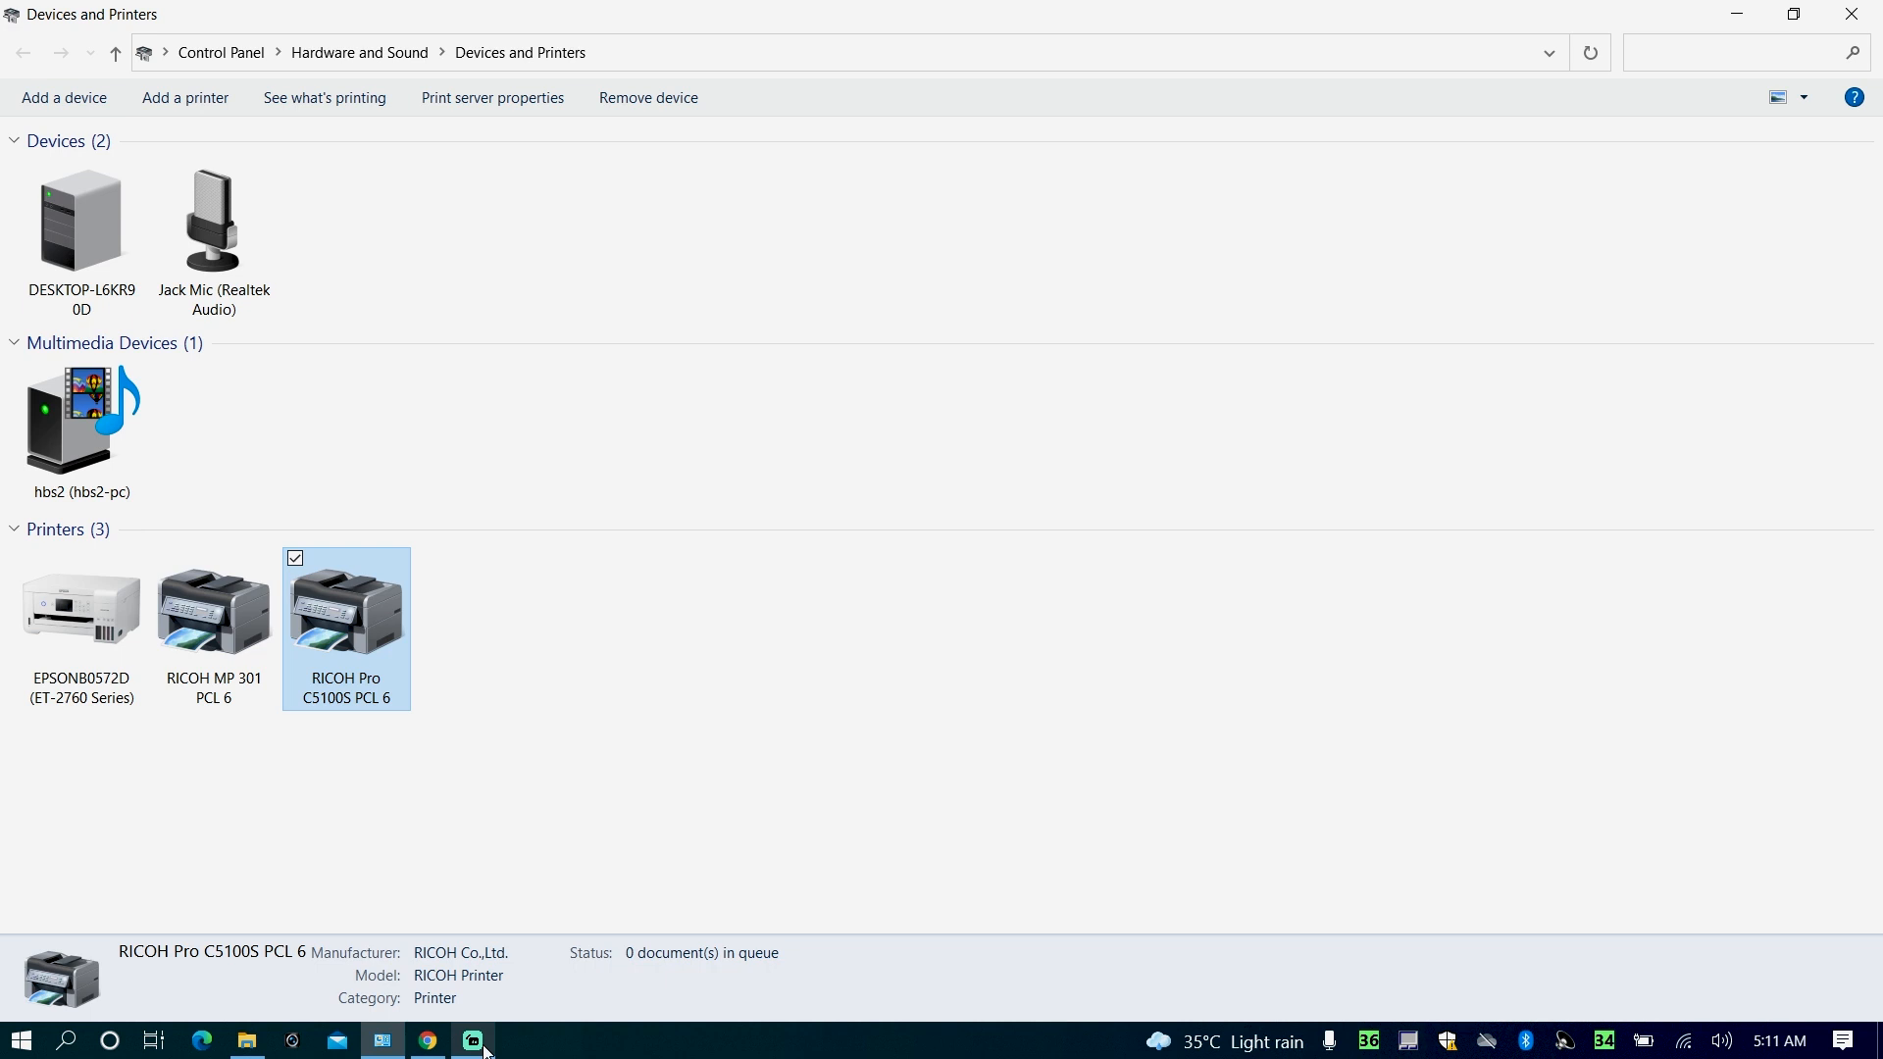
- Open the printing defaults from the advanced properties of the RICOH Pro C5100S PCL 6 printer
right_click(306, 648)
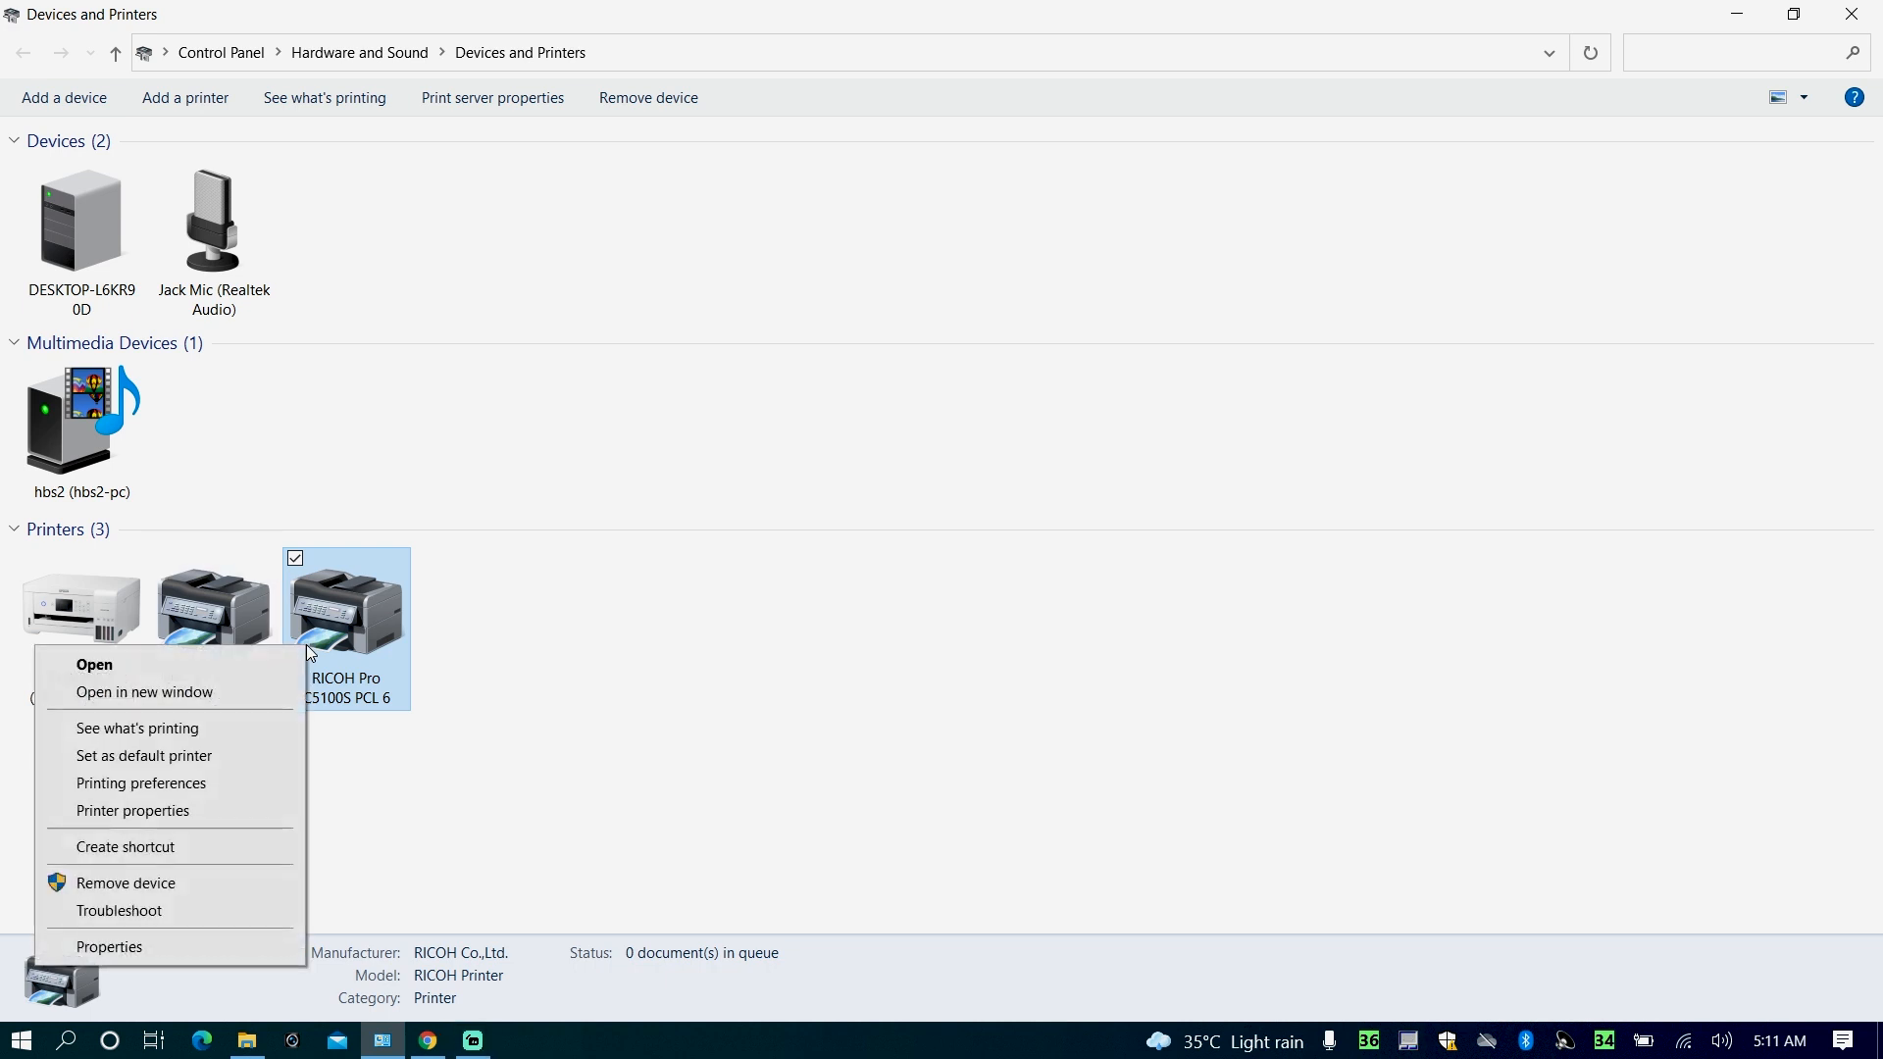
click(189, 813)
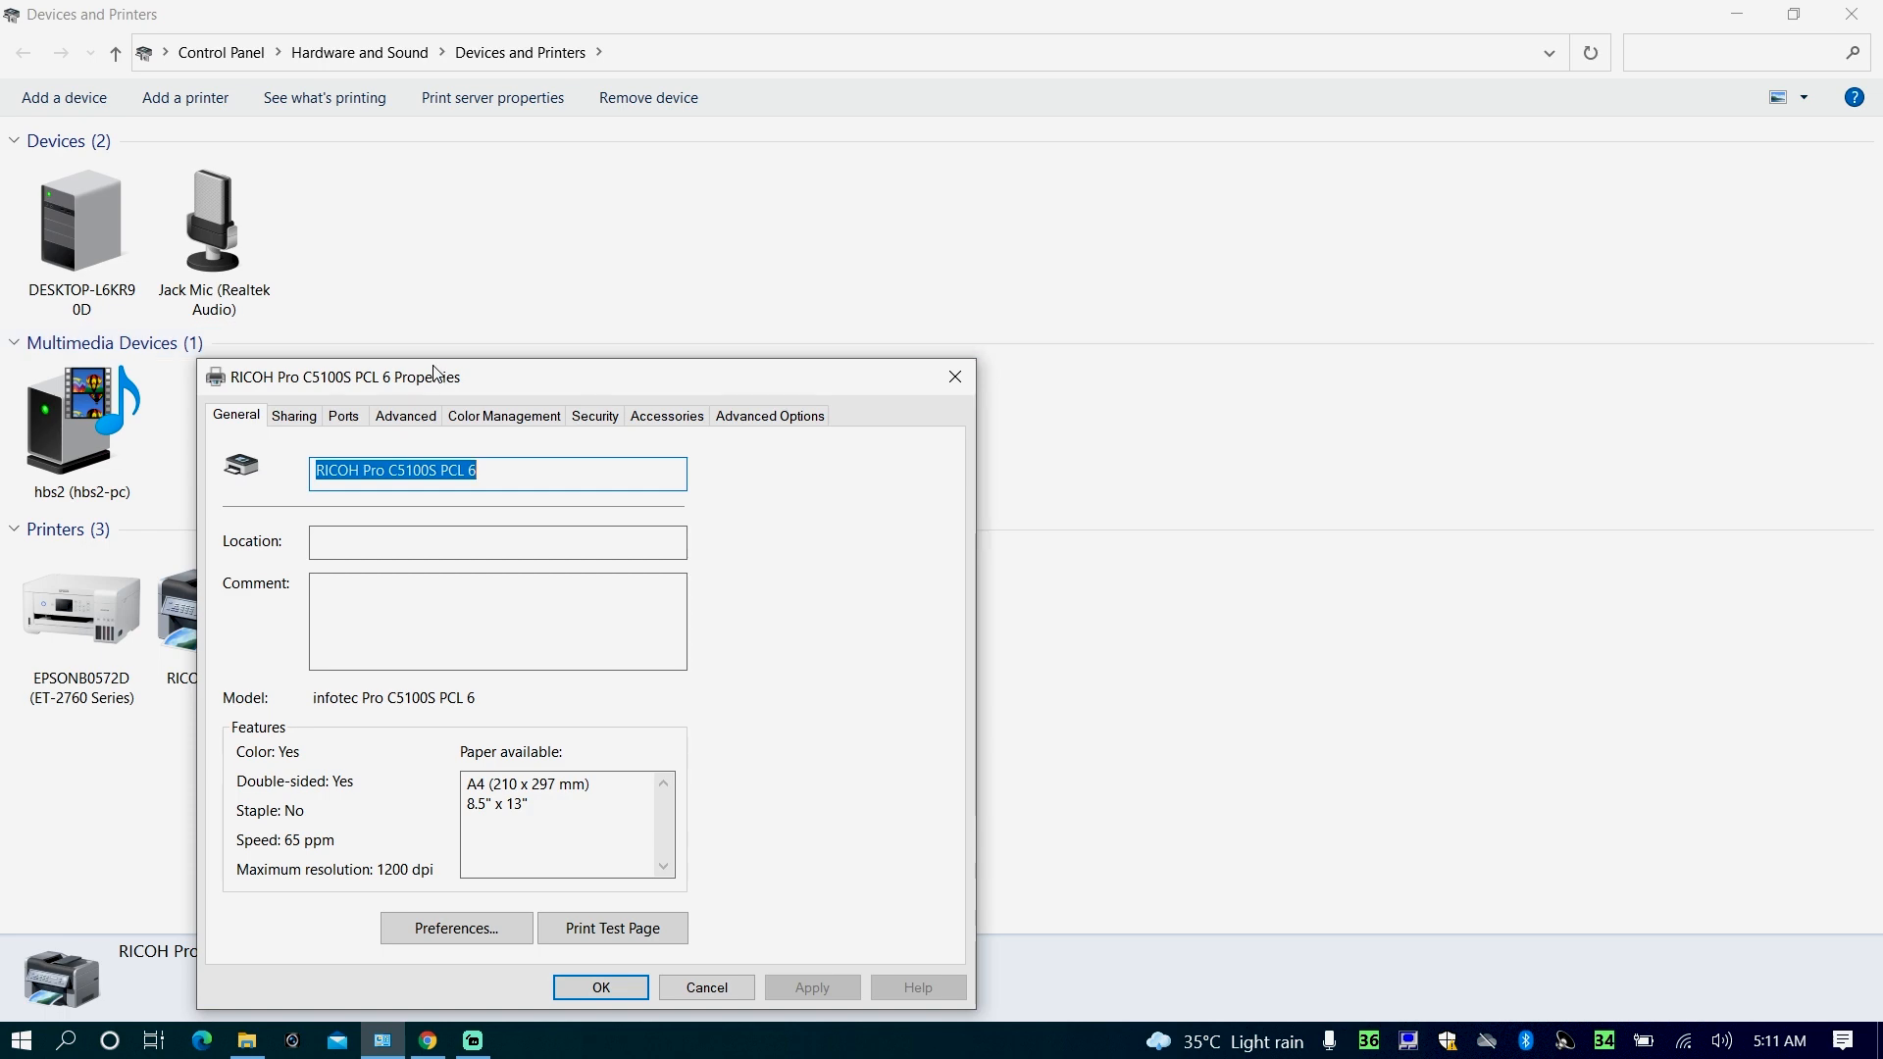
drag(432, 379, 529, 234)
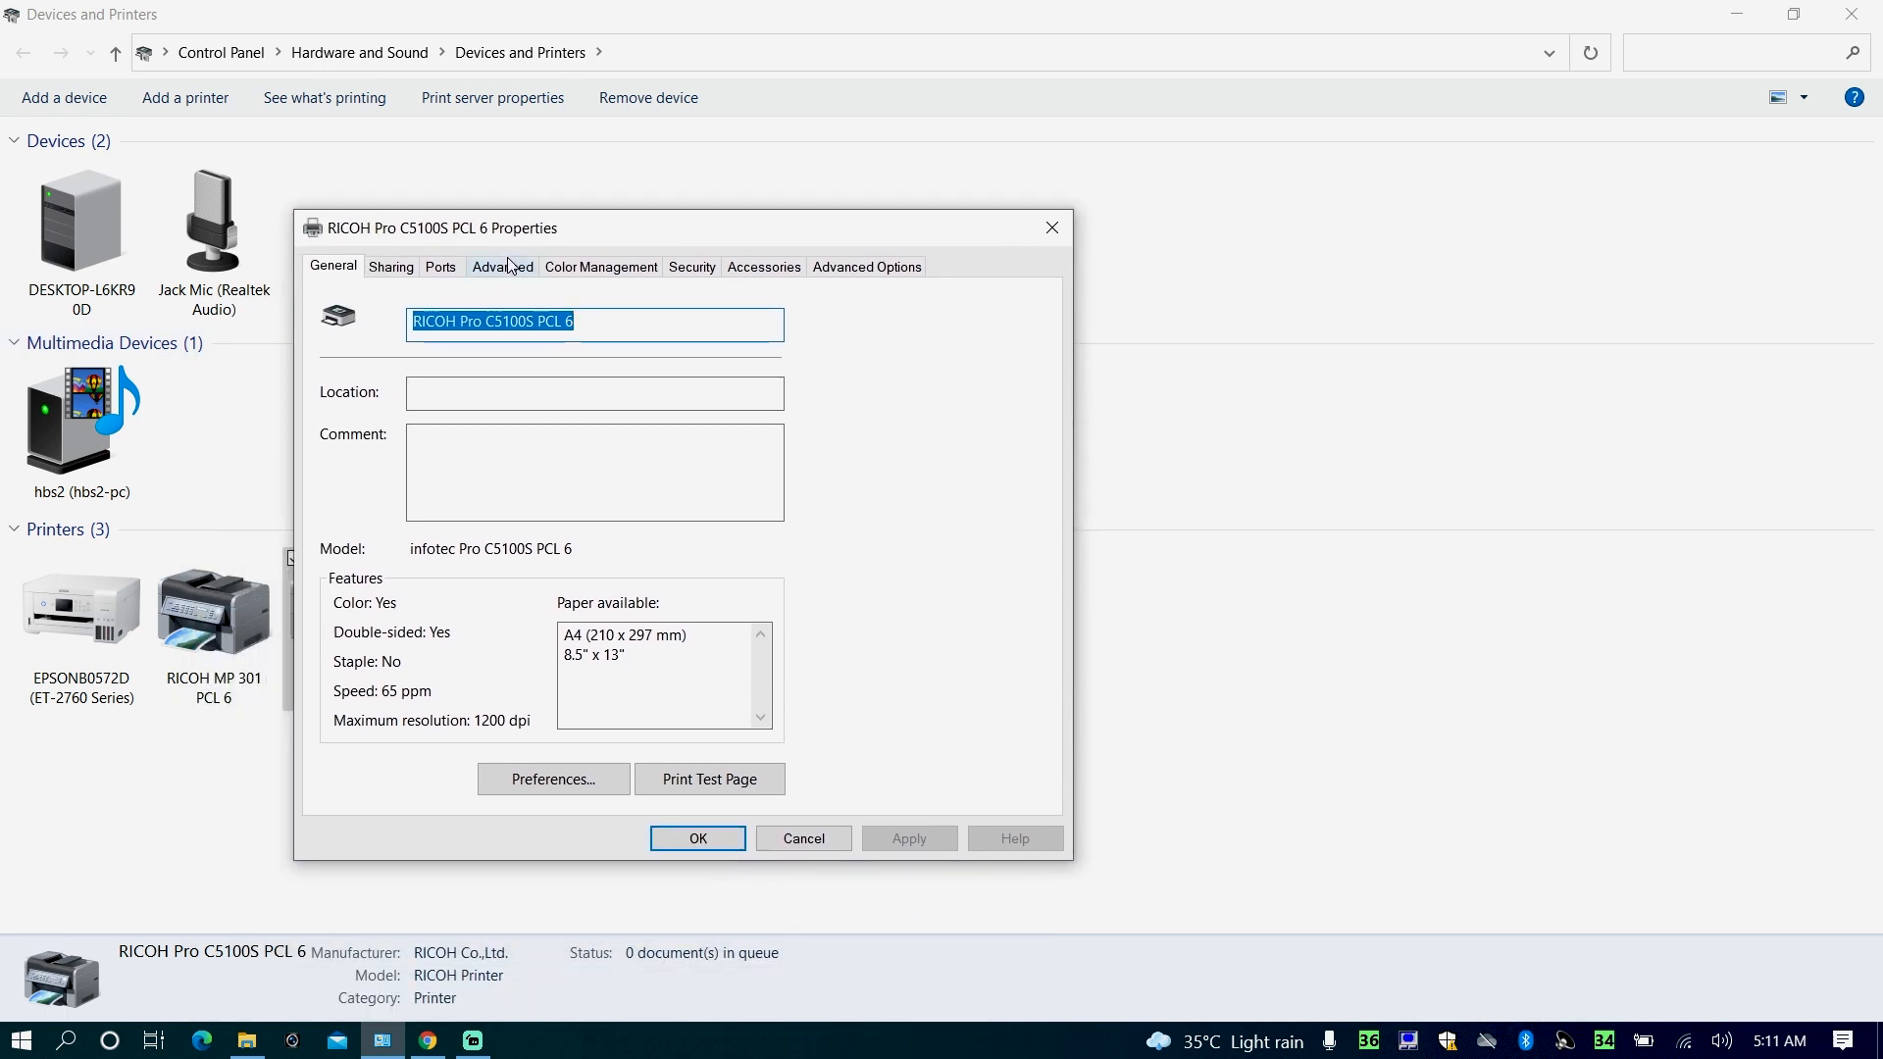
click(505, 269)
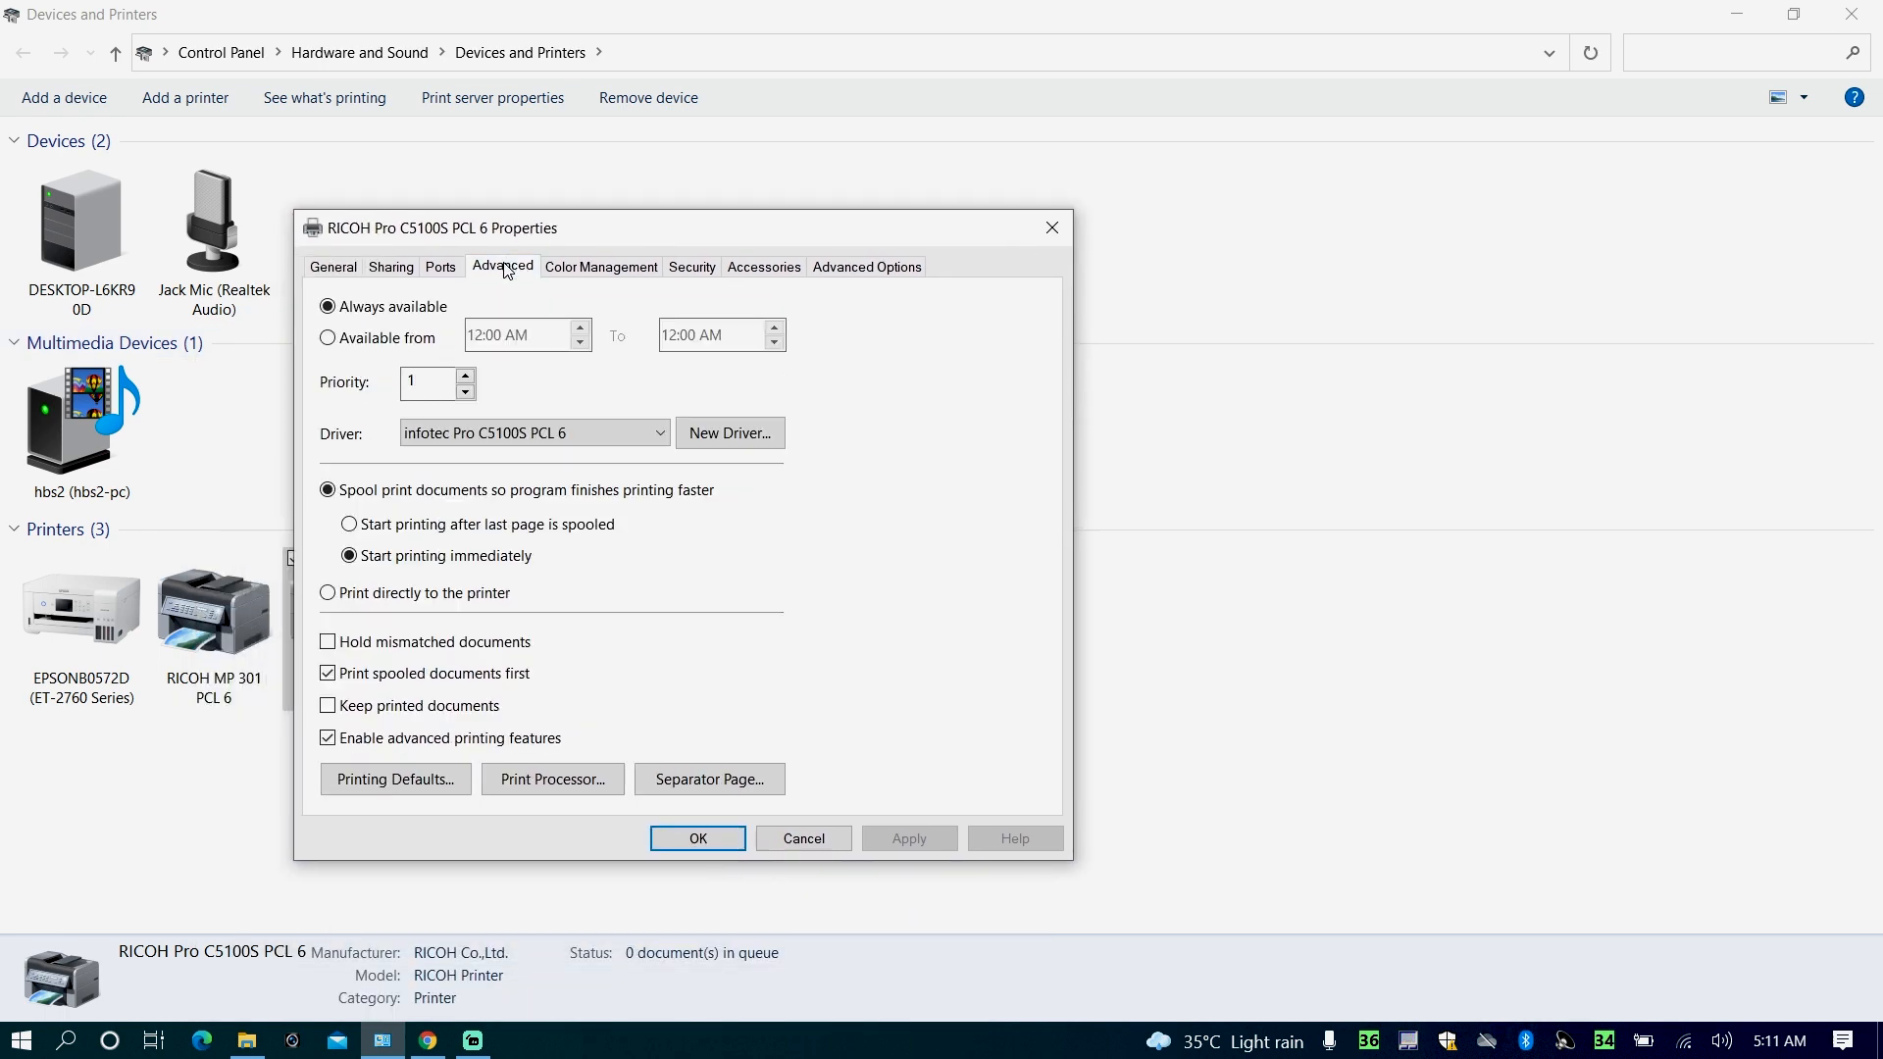
click(409, 781)
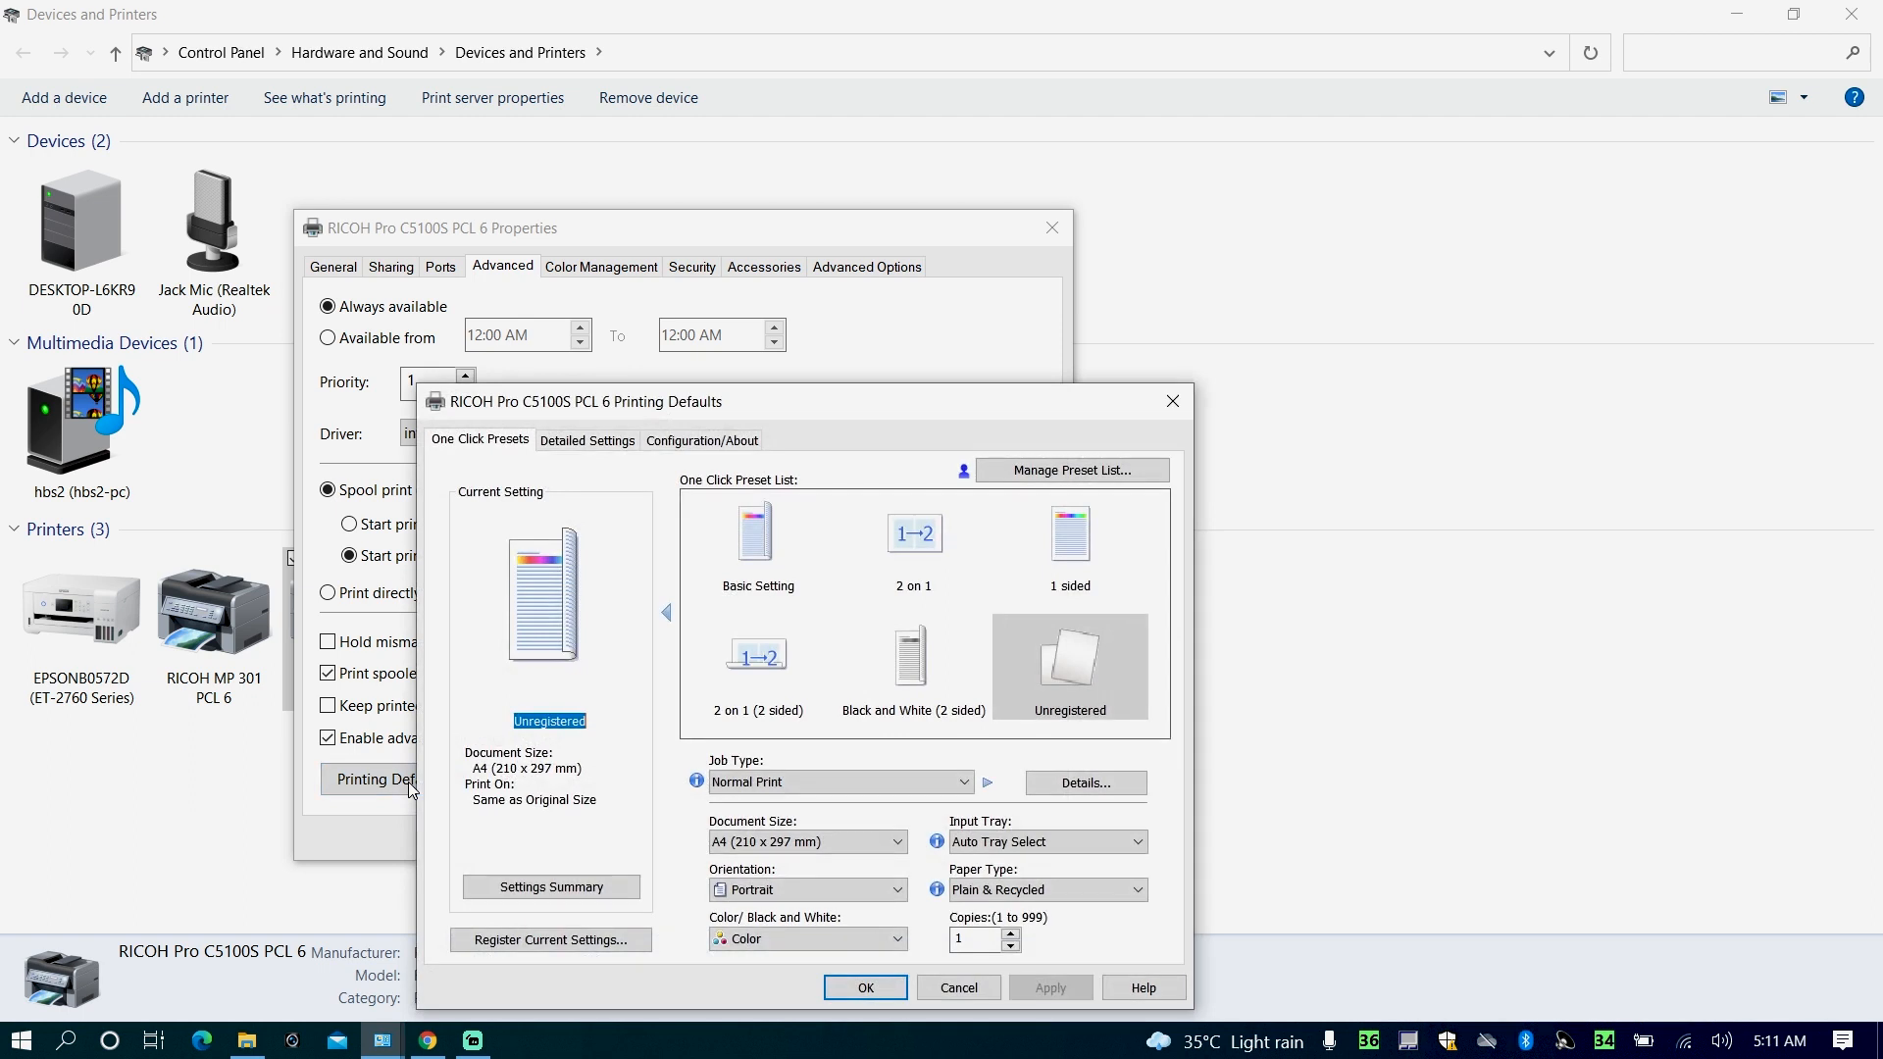
- Enter the registered User Code in the Job Setup detailed settings, then apply and confirm the printing defaults
click(574, 443)
click(743, 508)
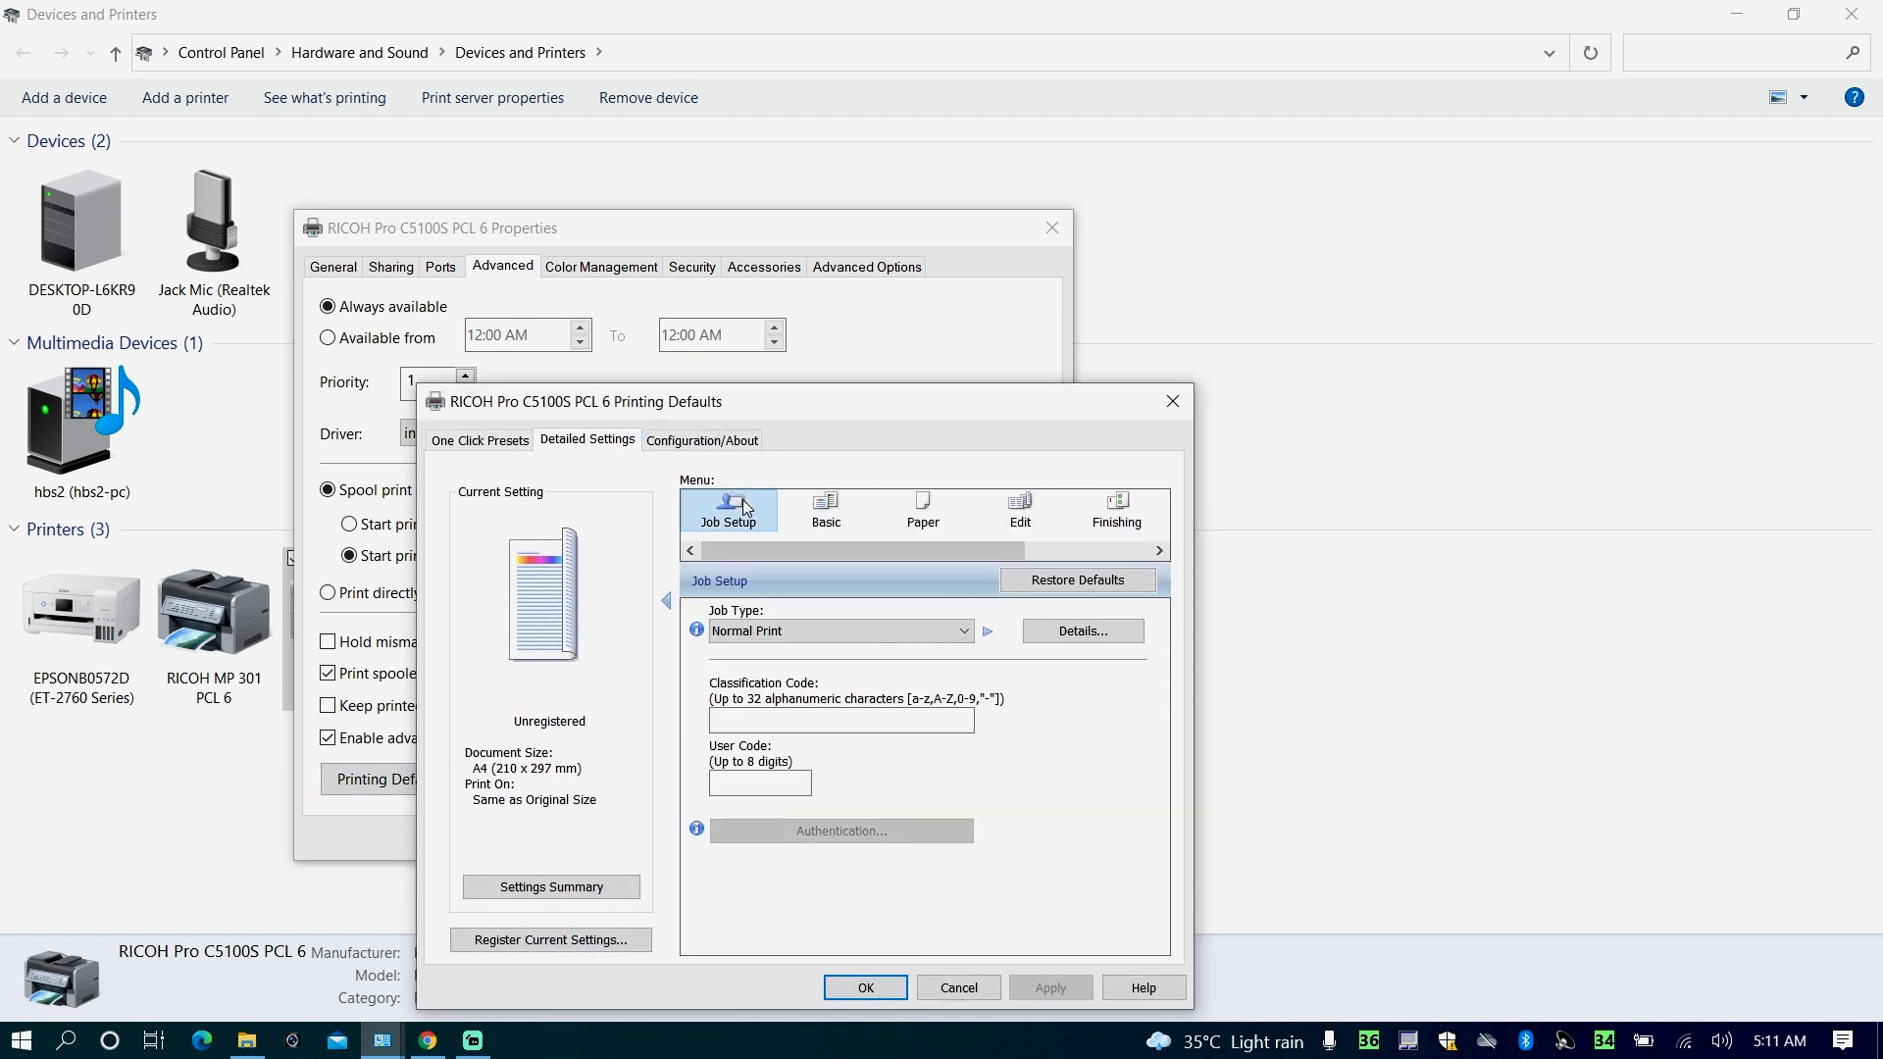
click(752, 785)
text(1)
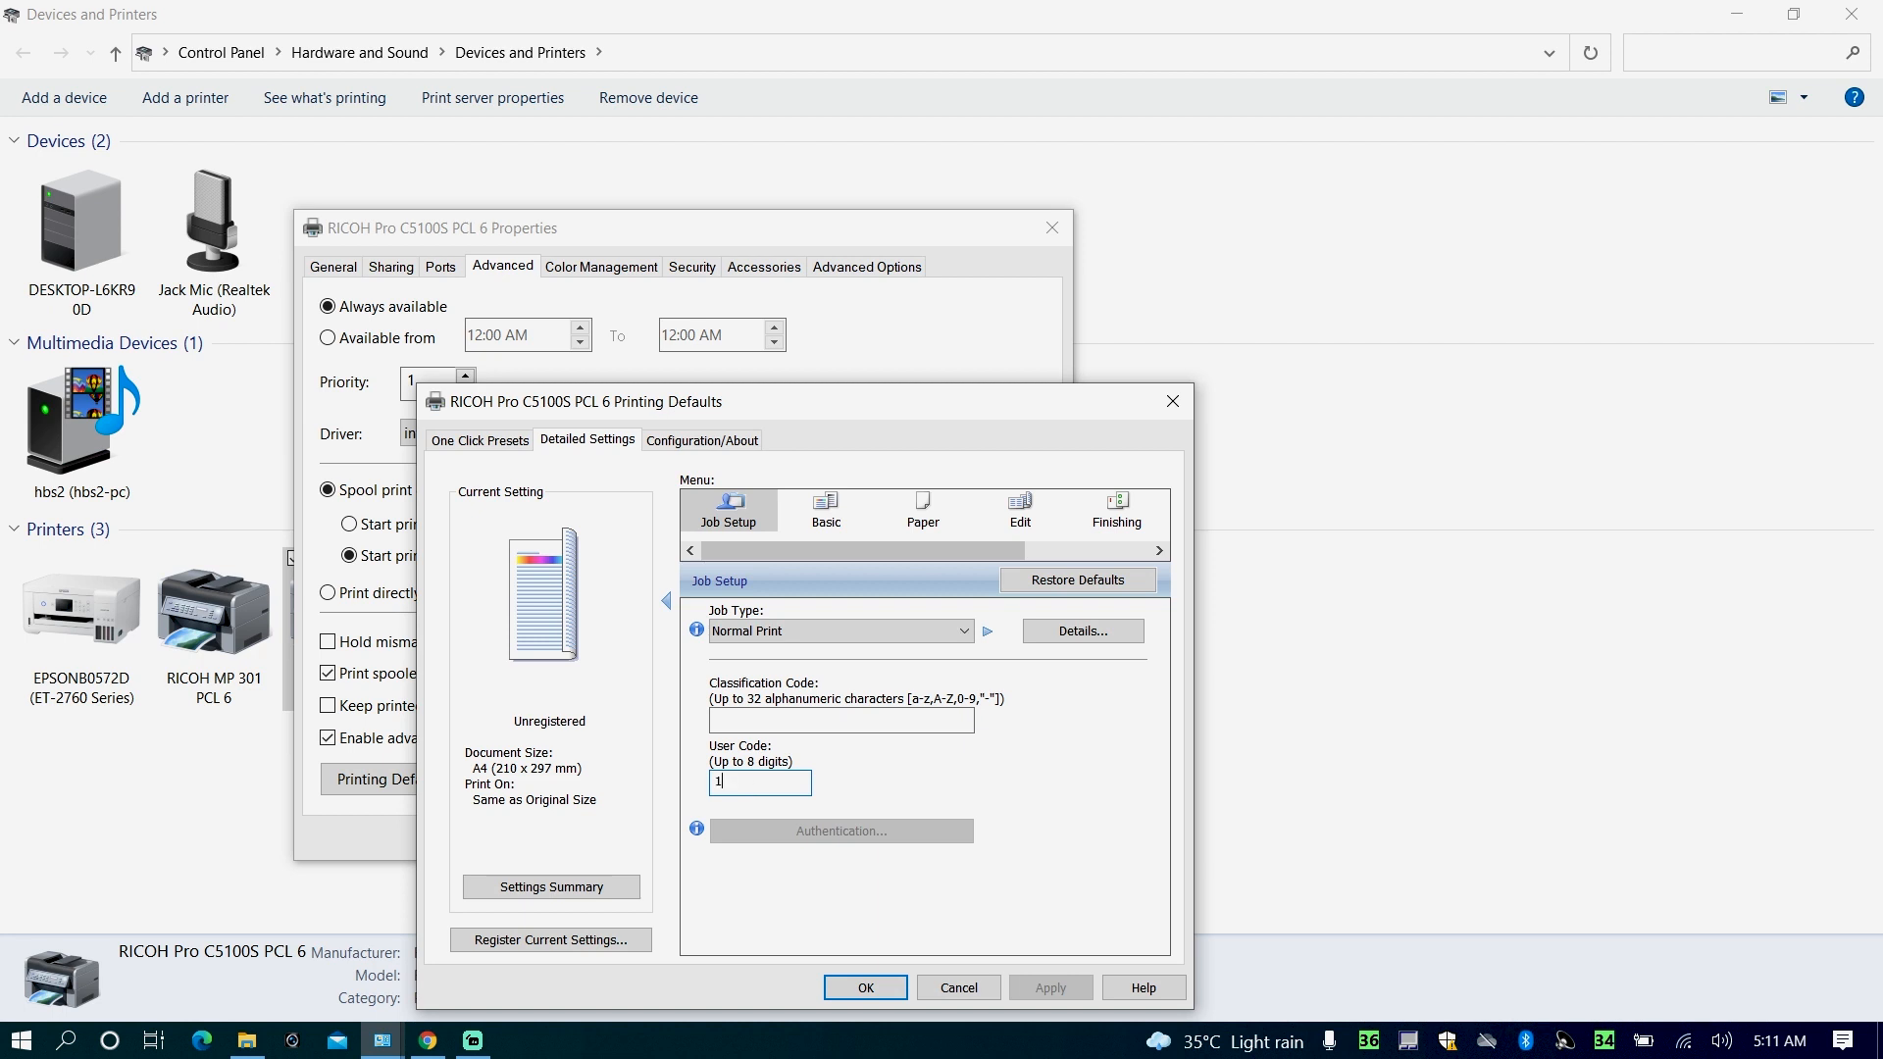
text(23456)
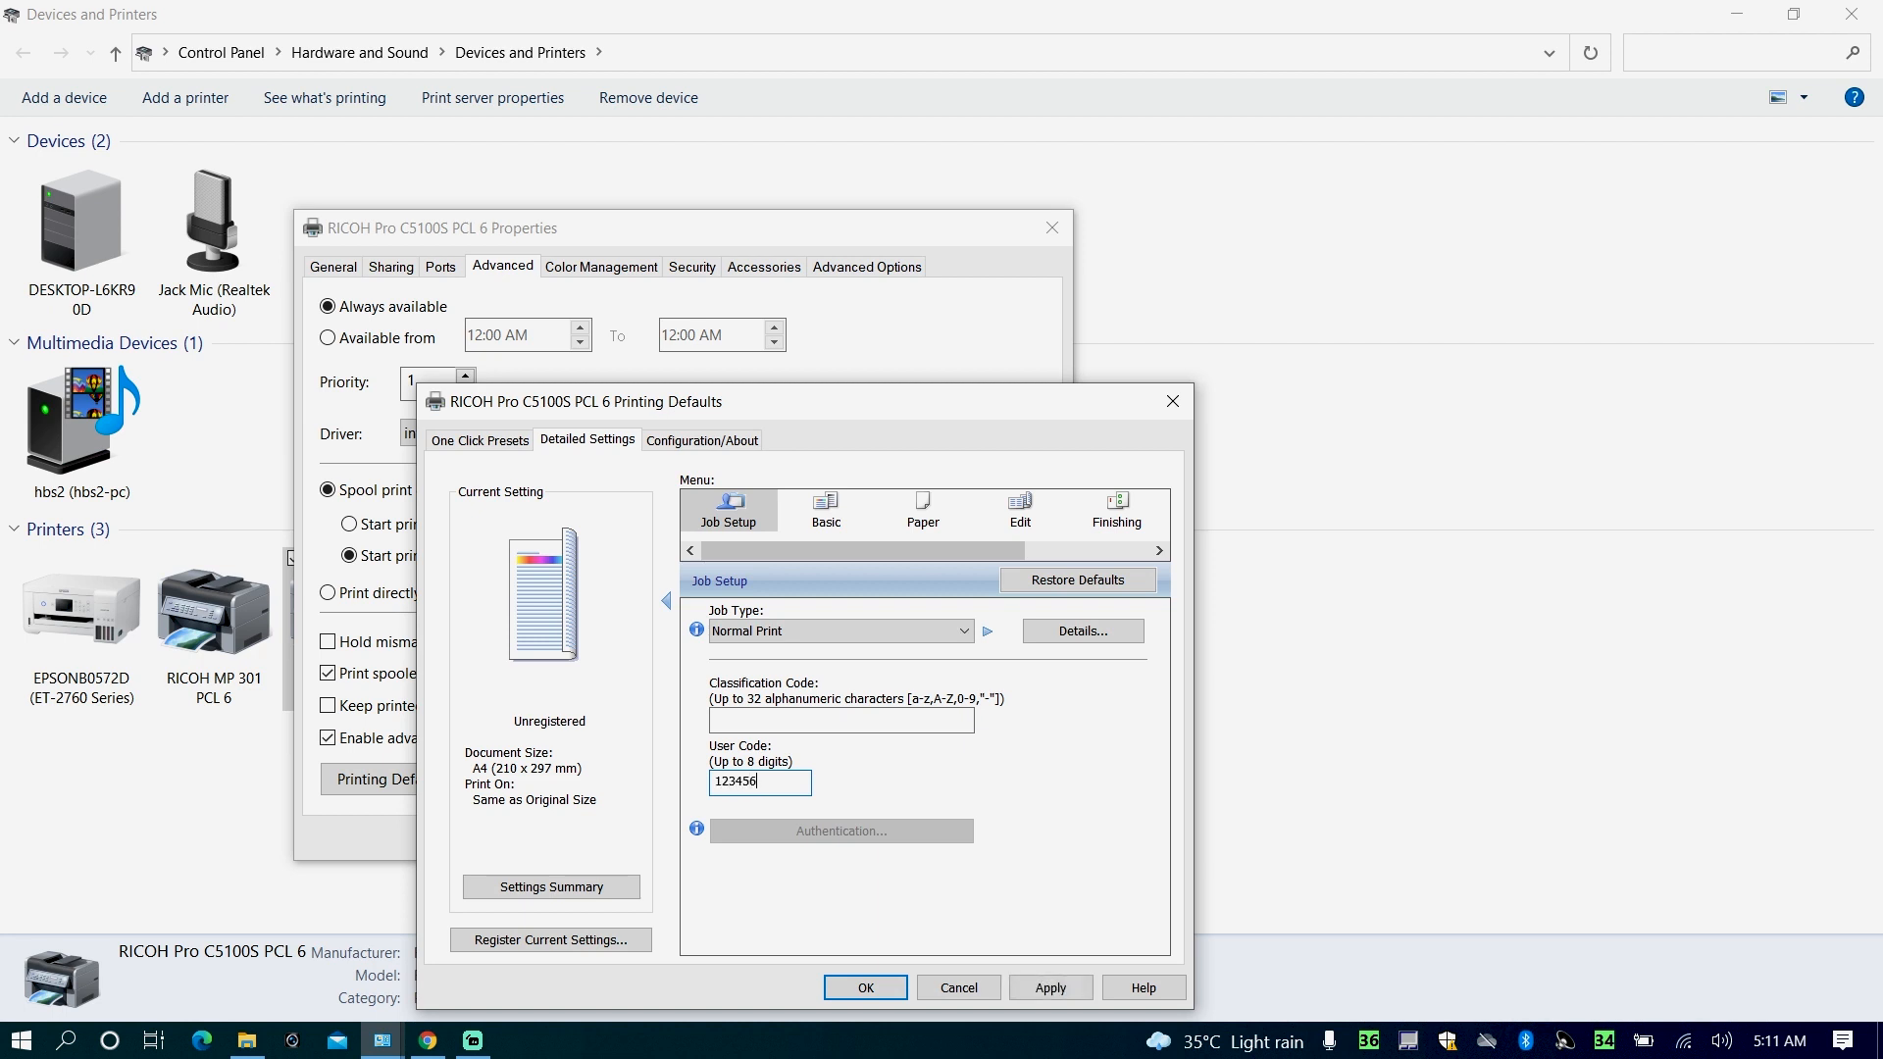
click(1045, 986)
click(896, 993)
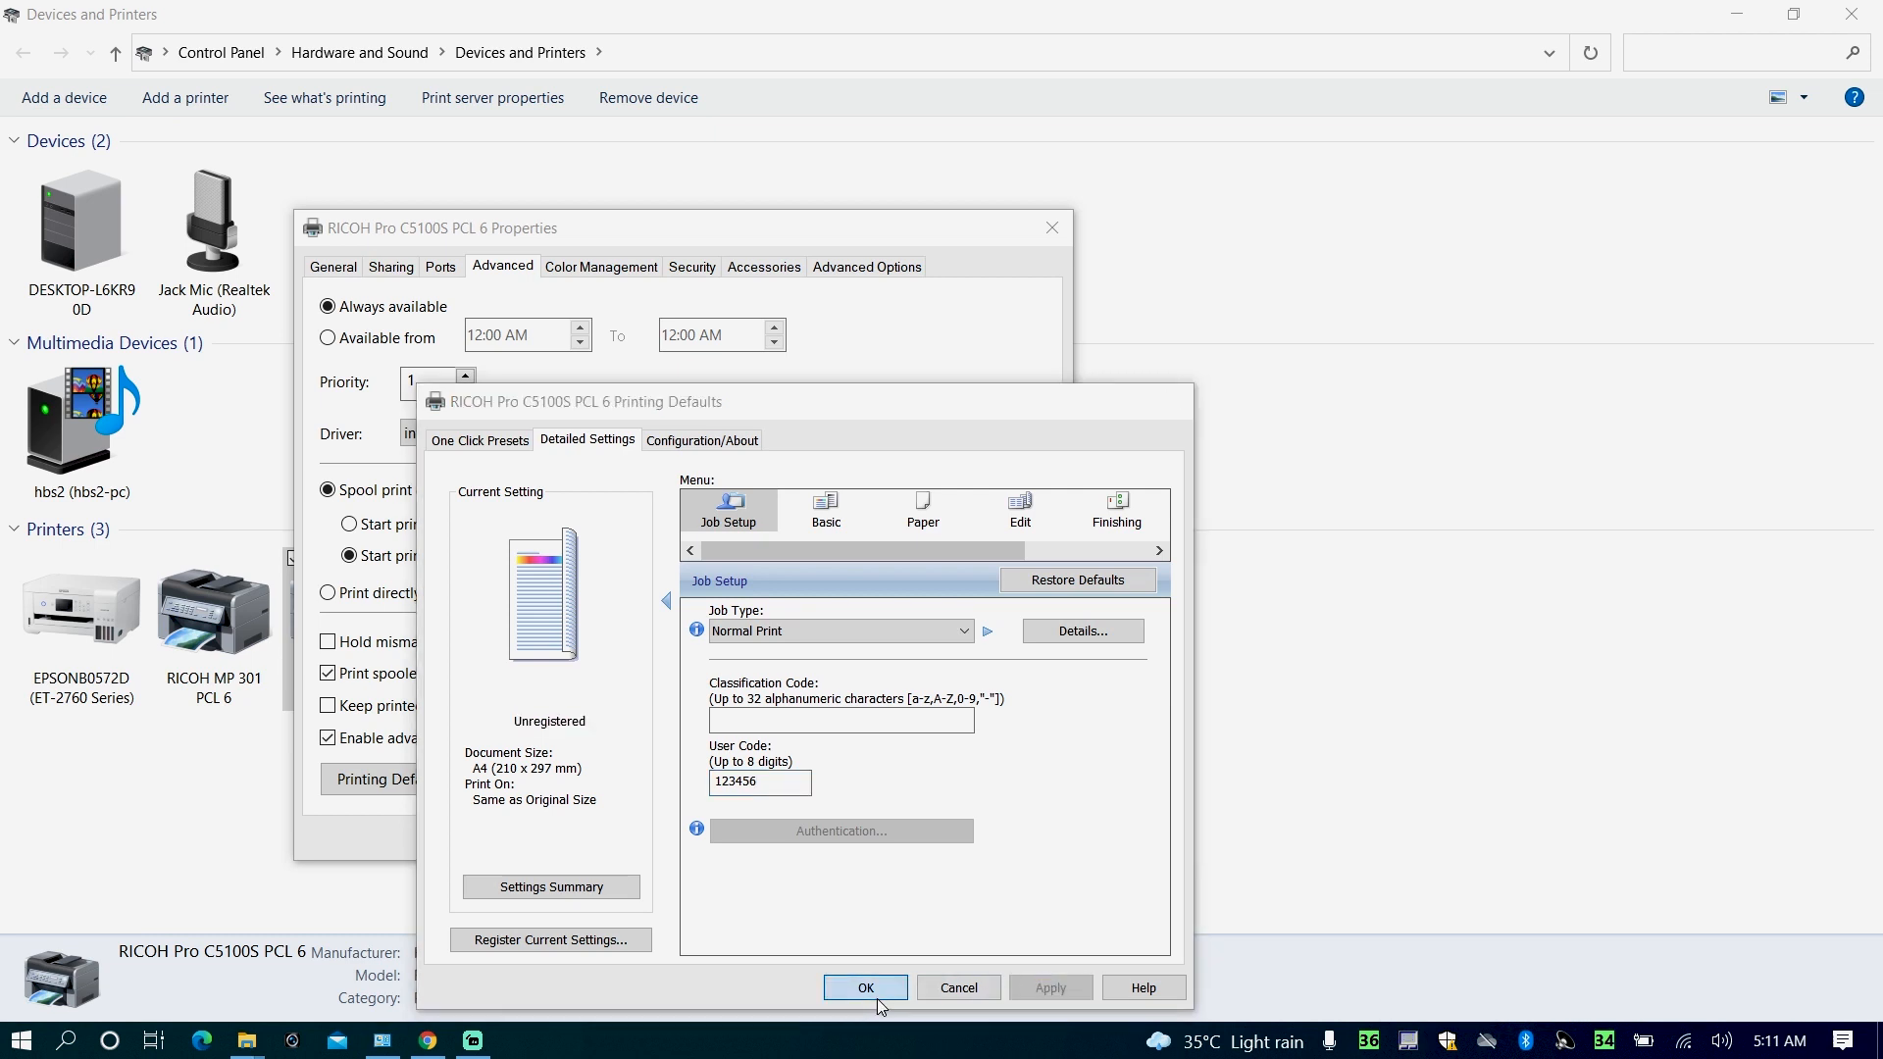
- Print a test page with the stored user code, dismiss the notice and close the printer properties
click(351, 273)
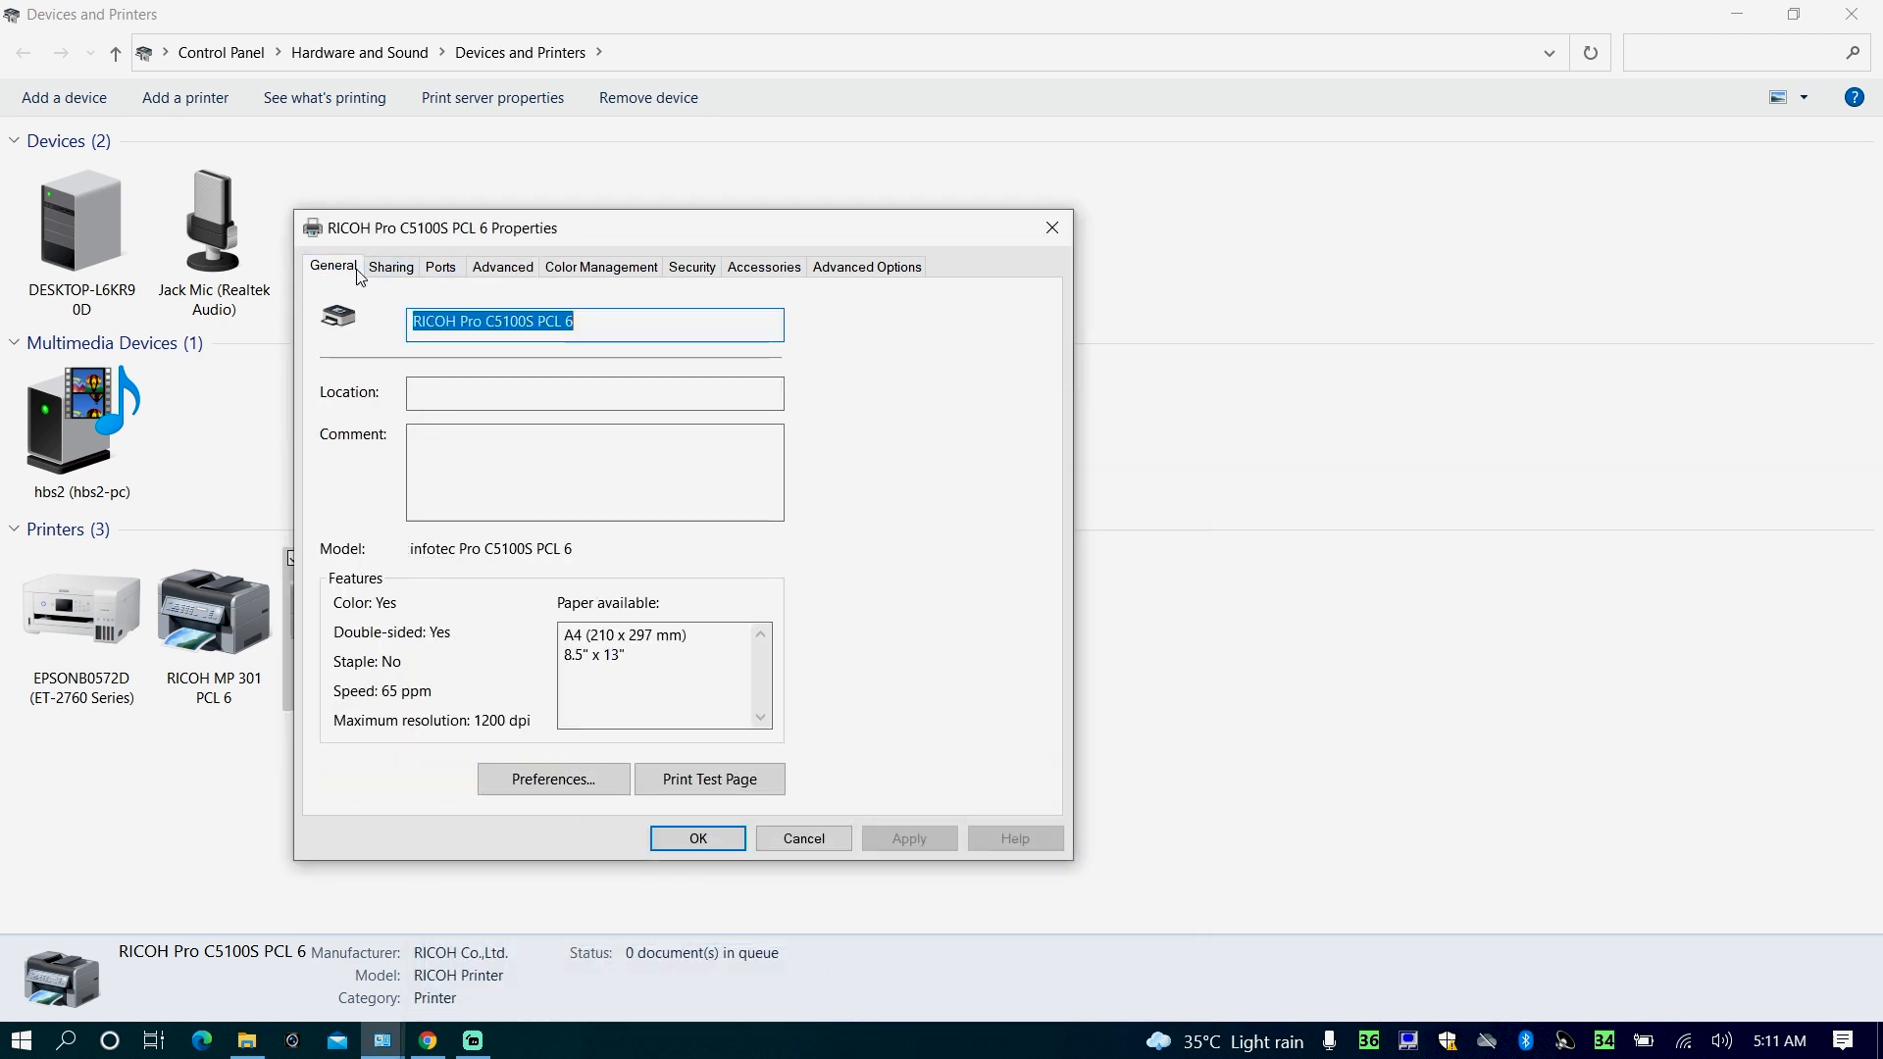
click(719, 775)
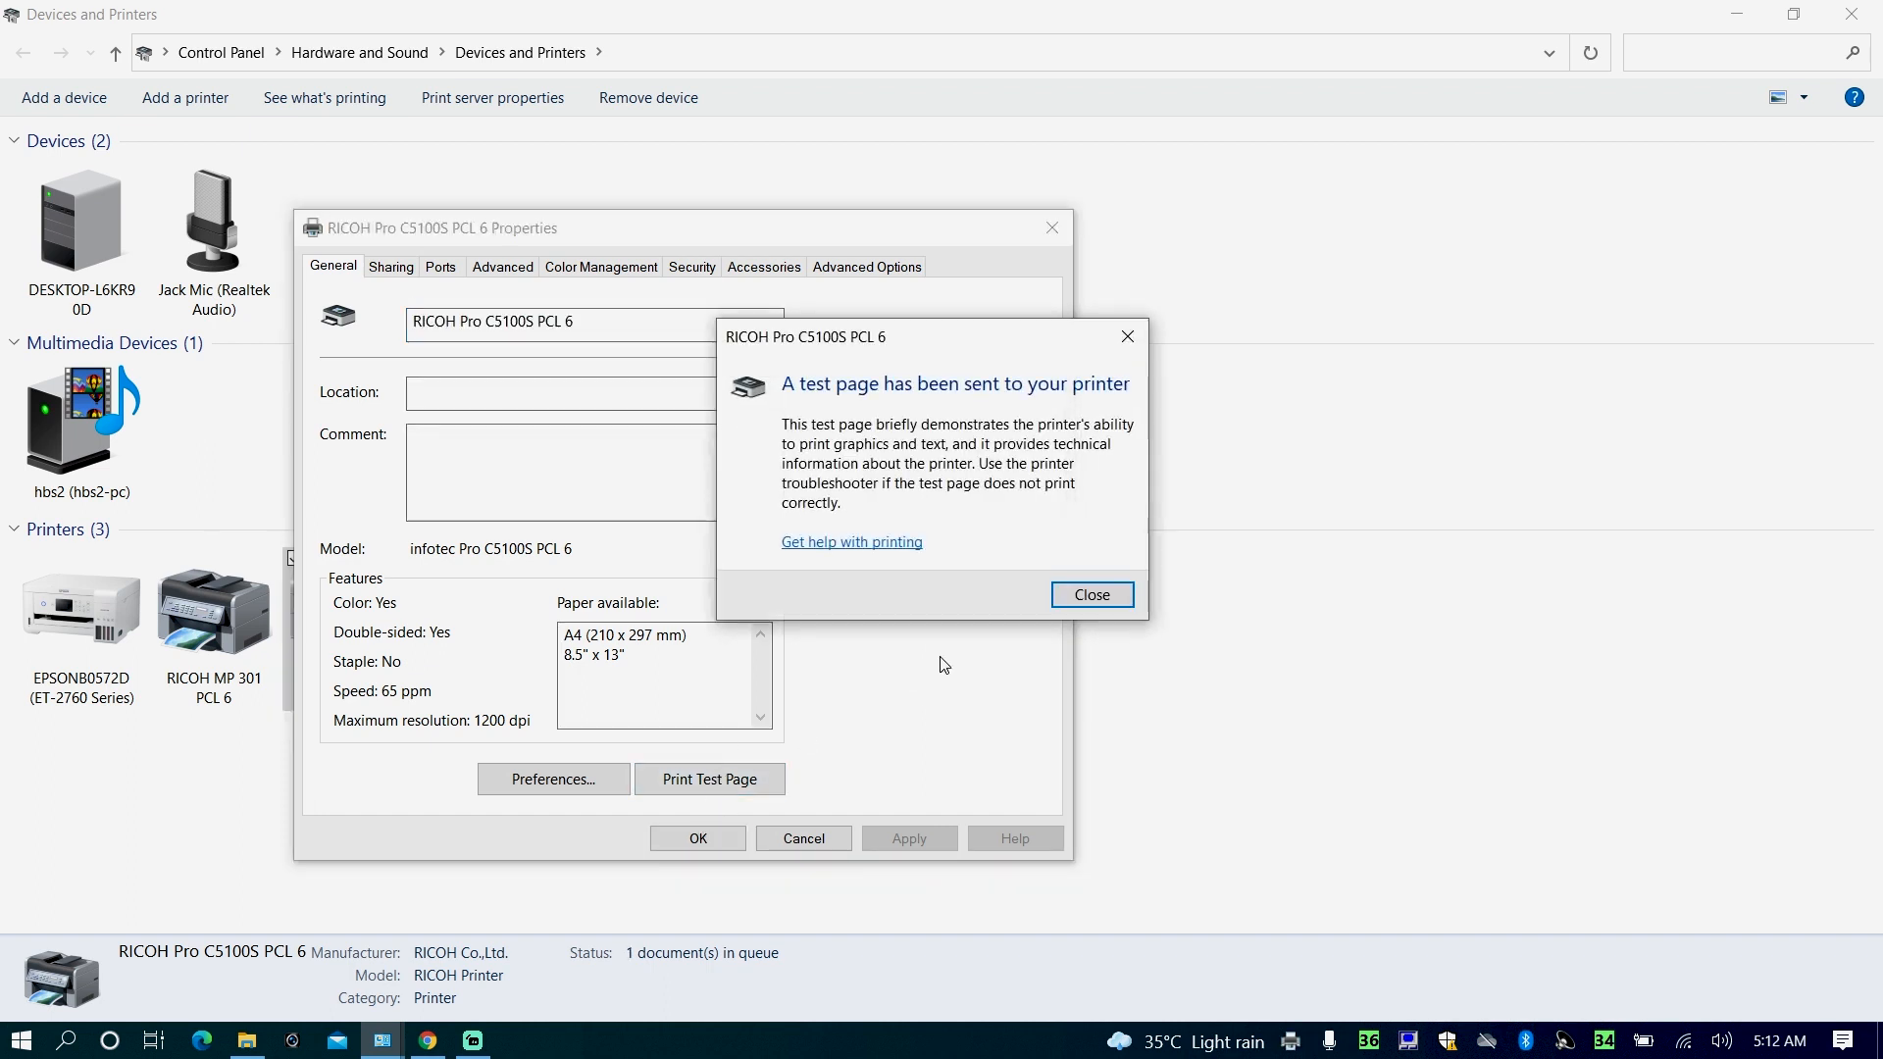
click(1085, 592)
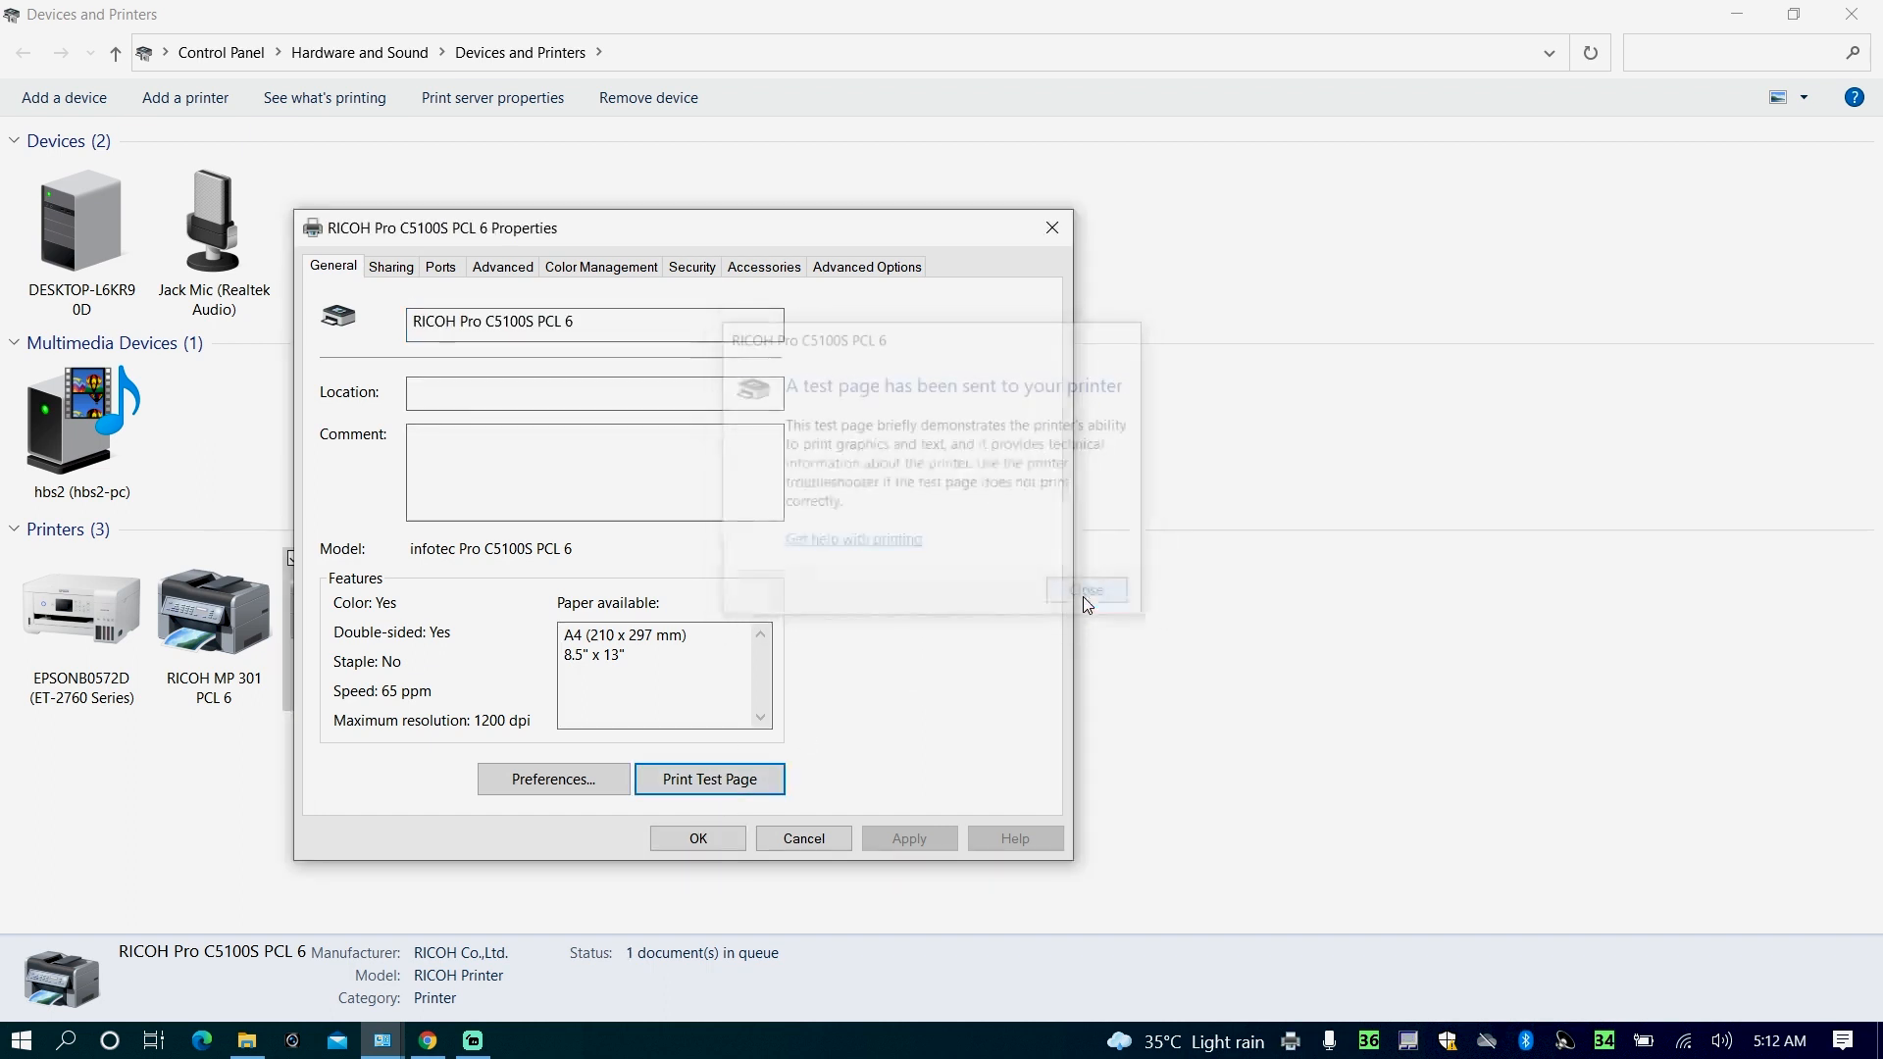
click(677, 847)
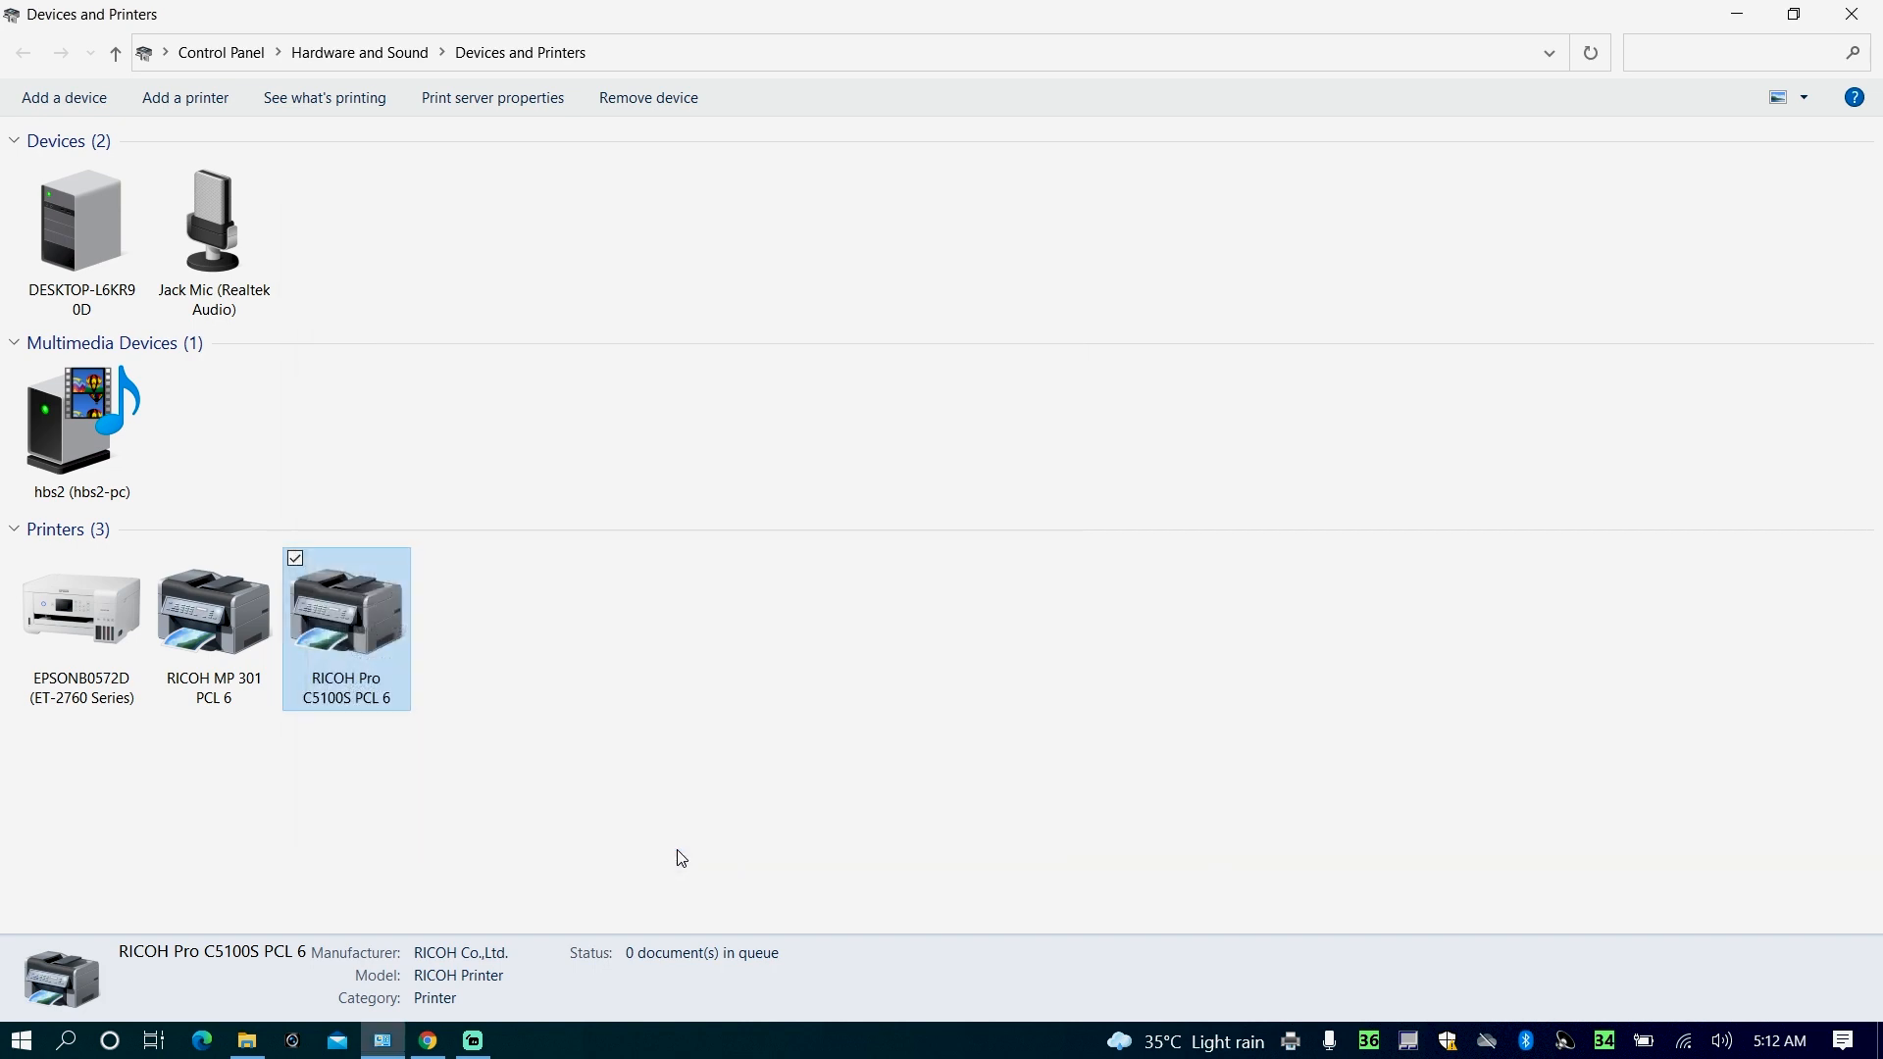